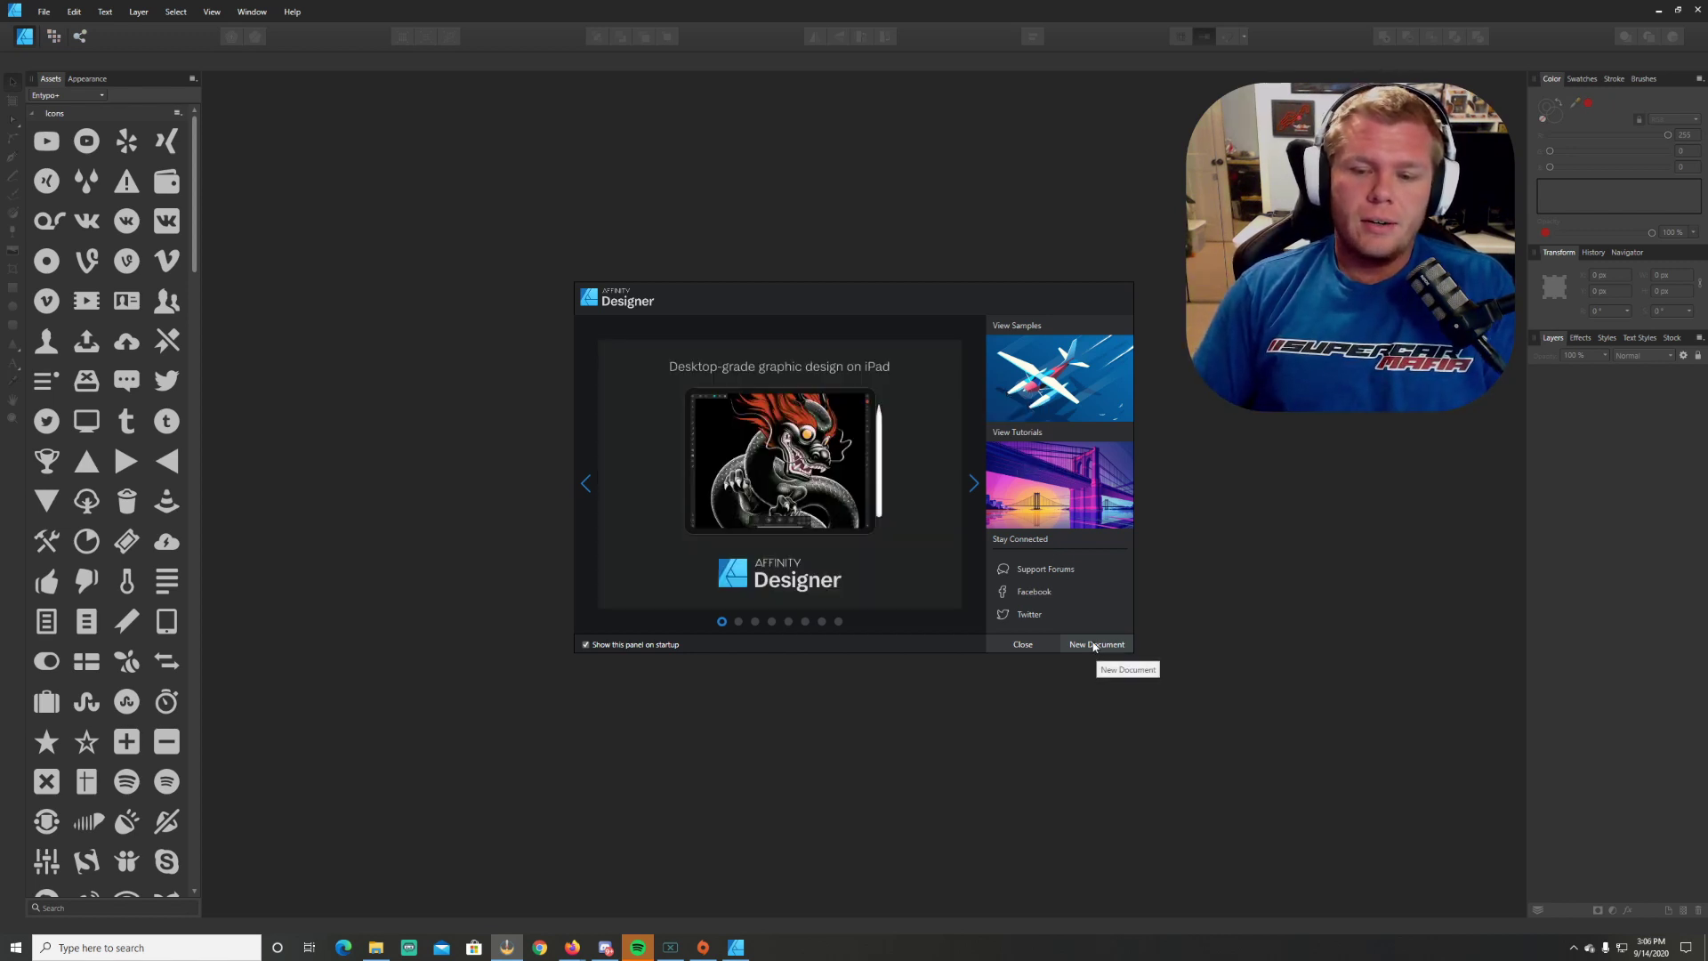
Step: Create a new document 320 px wide and 100 px high with the artboard option enabled
{"action": "left_click", "coordinate": [1095, 645]}
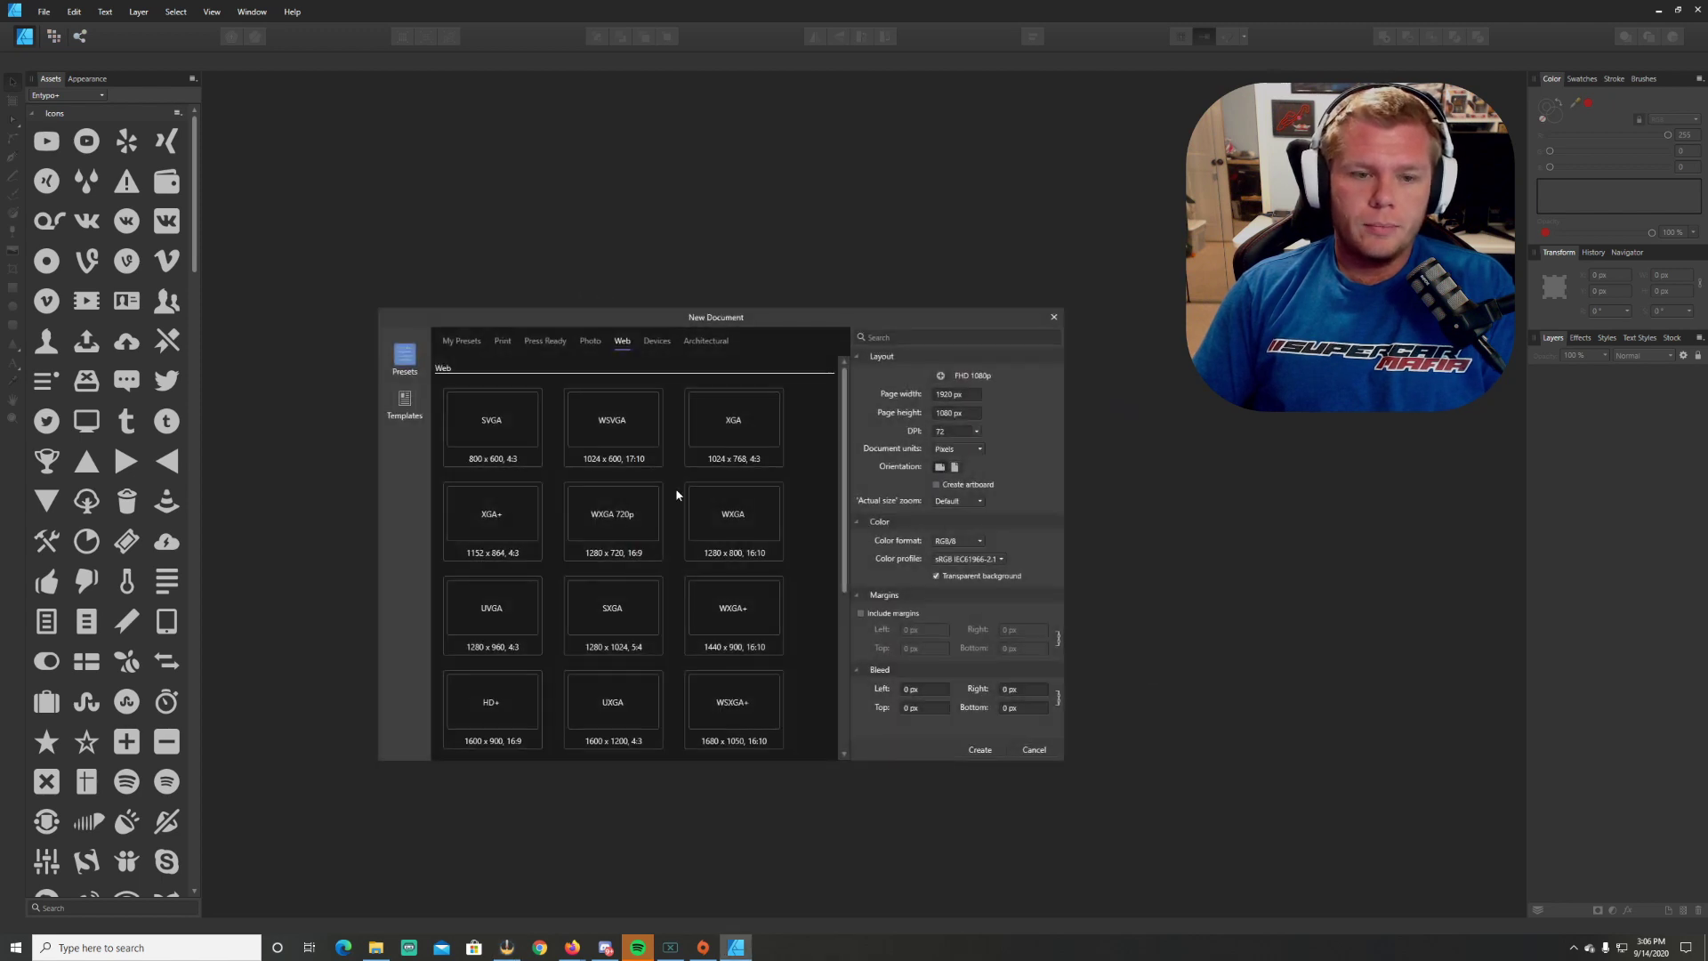
{"action": "scroll", "coordinate": [525, 569], "scroll_direction": "down", "scroll_amount": 3}
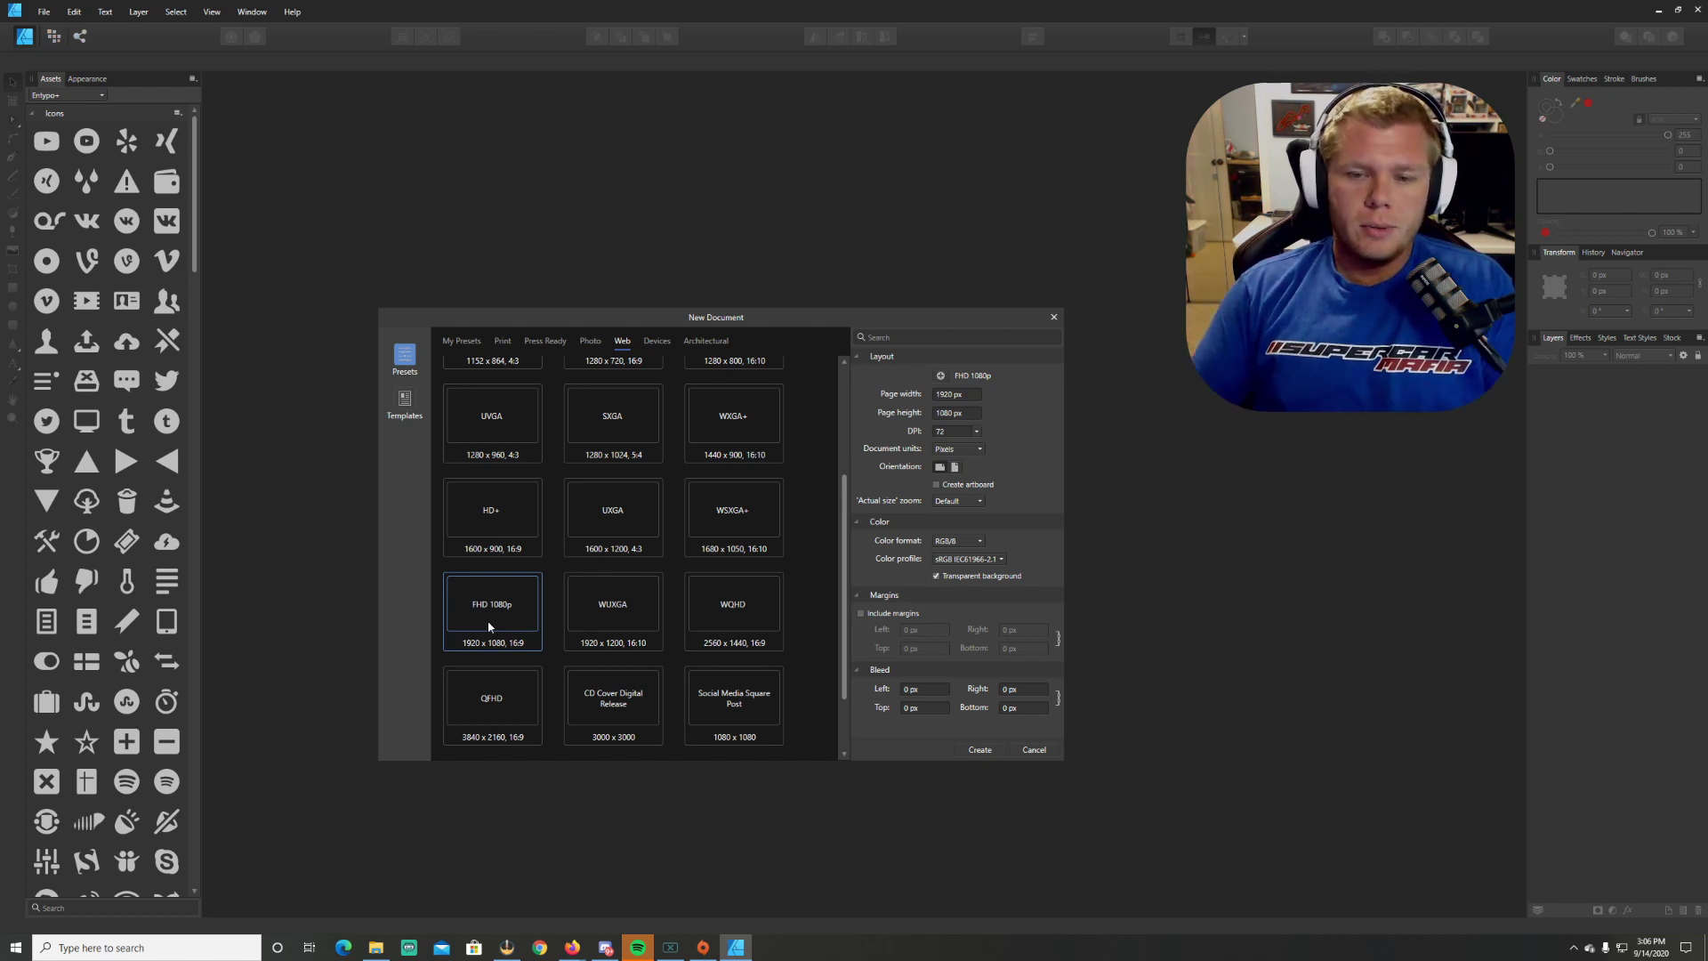
{"action": "scroll", "coordinate": [486, 626], "scroll_direction": "up", "scroll_amount": 3}
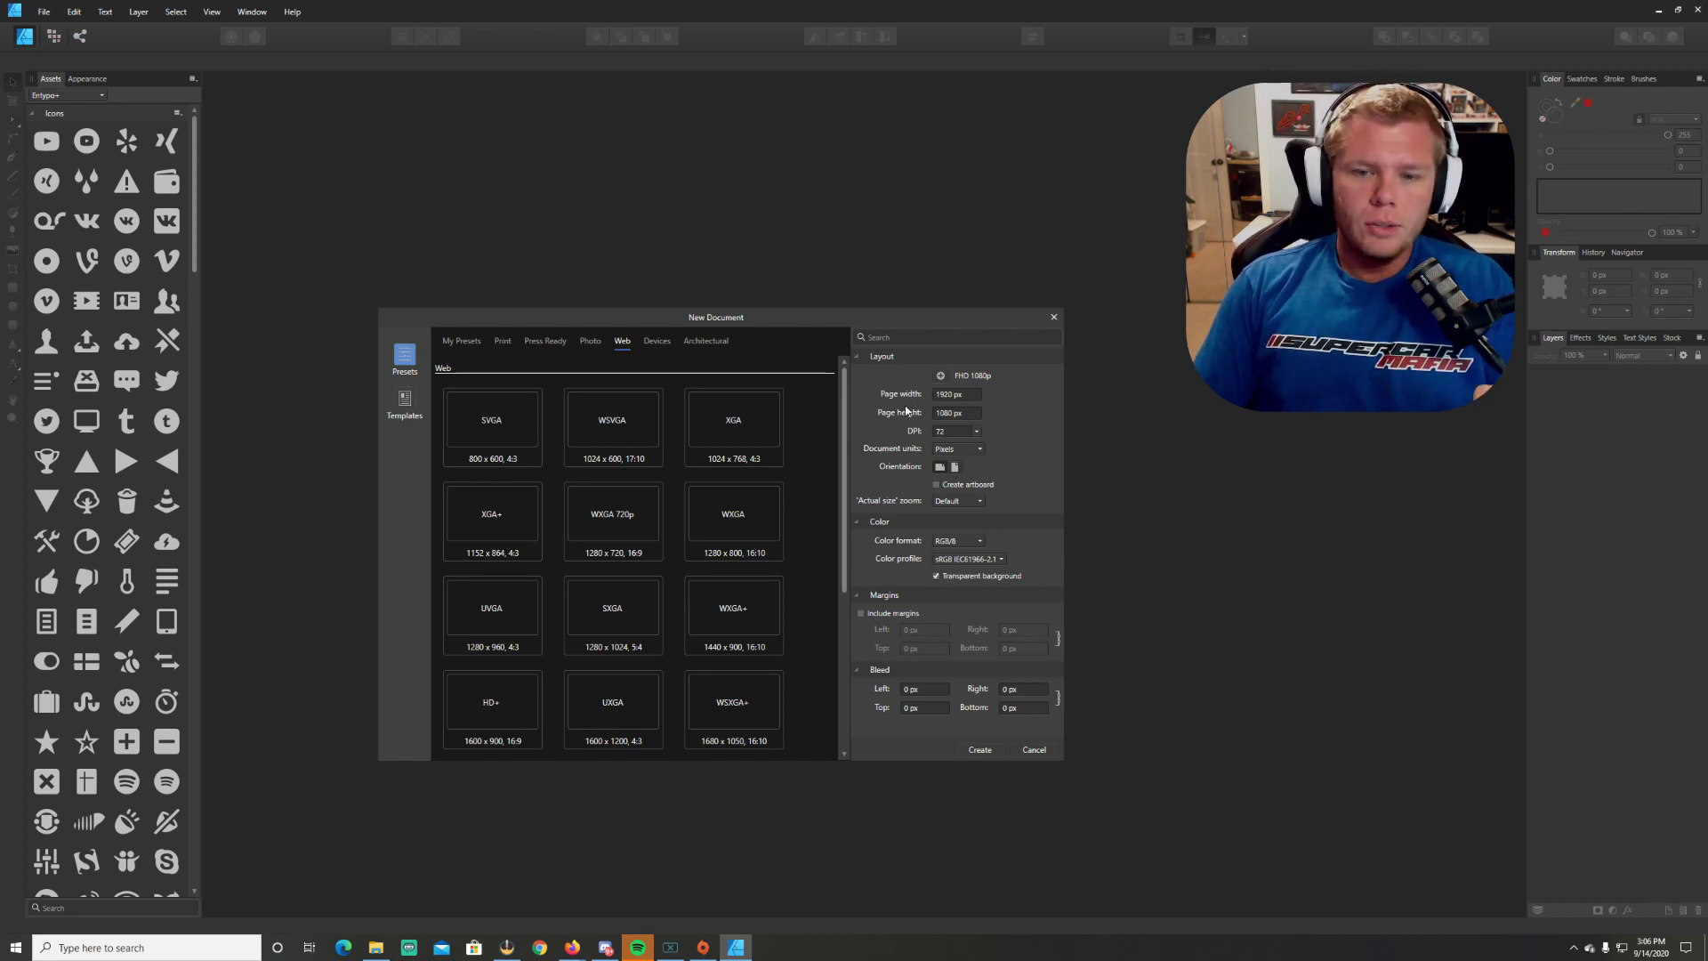
{"action": "left_click", "coordinate": [940, 396]}
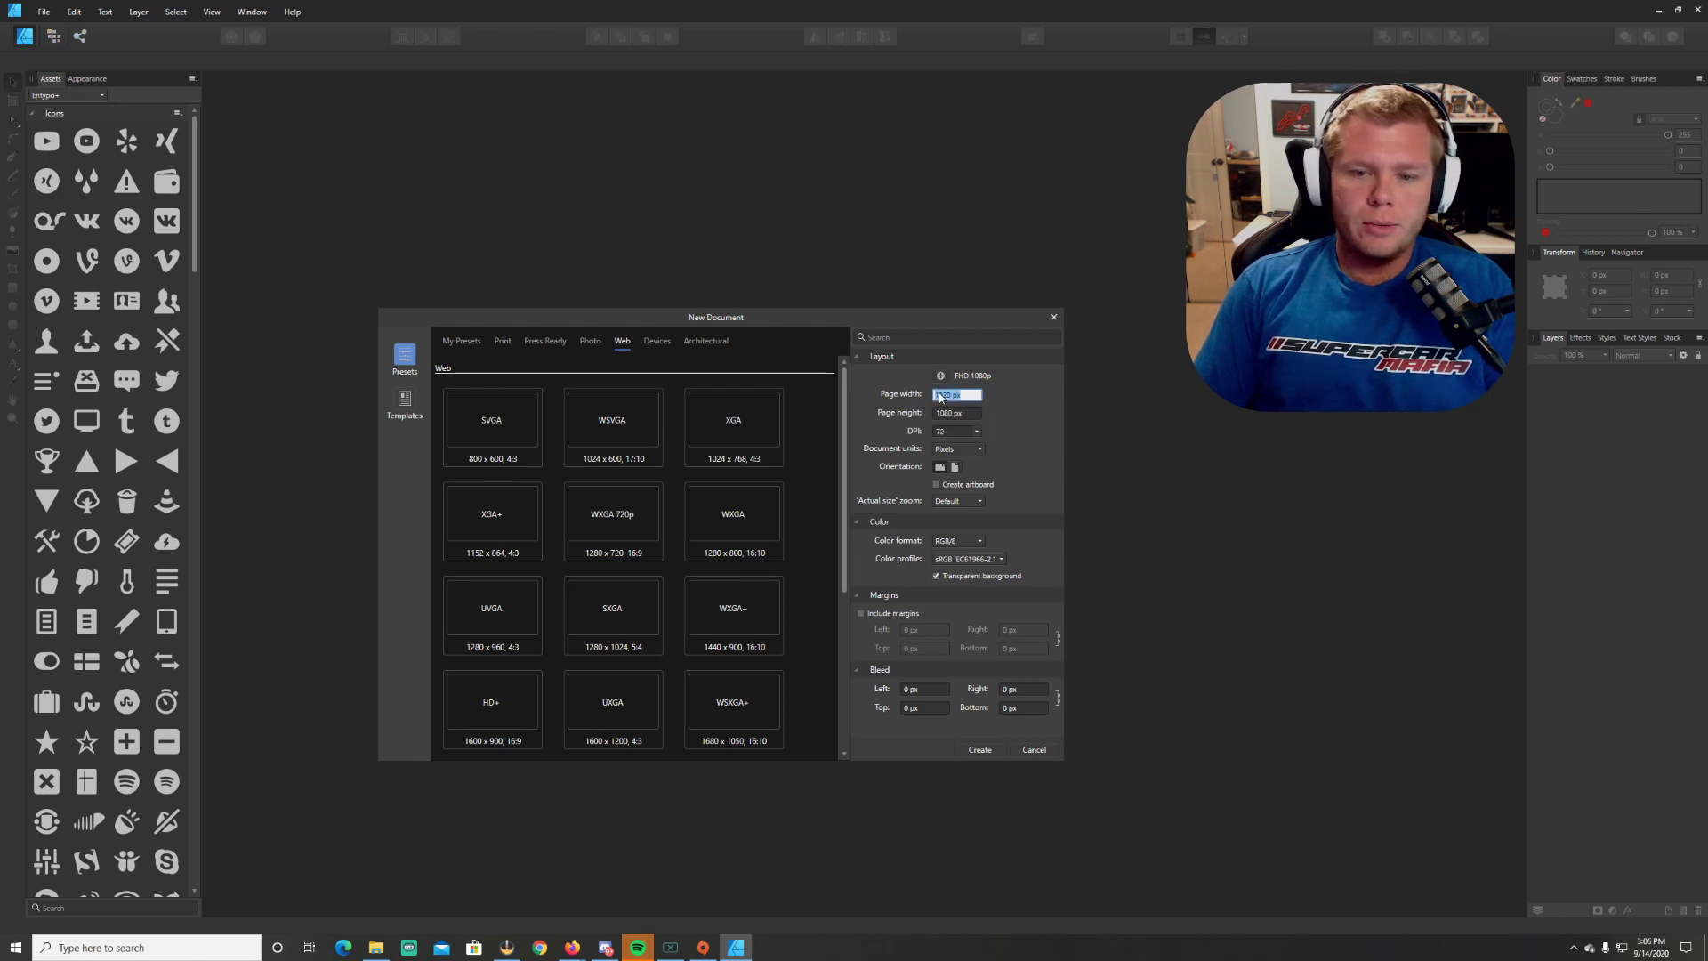
{"action": "type", "text": "320"}
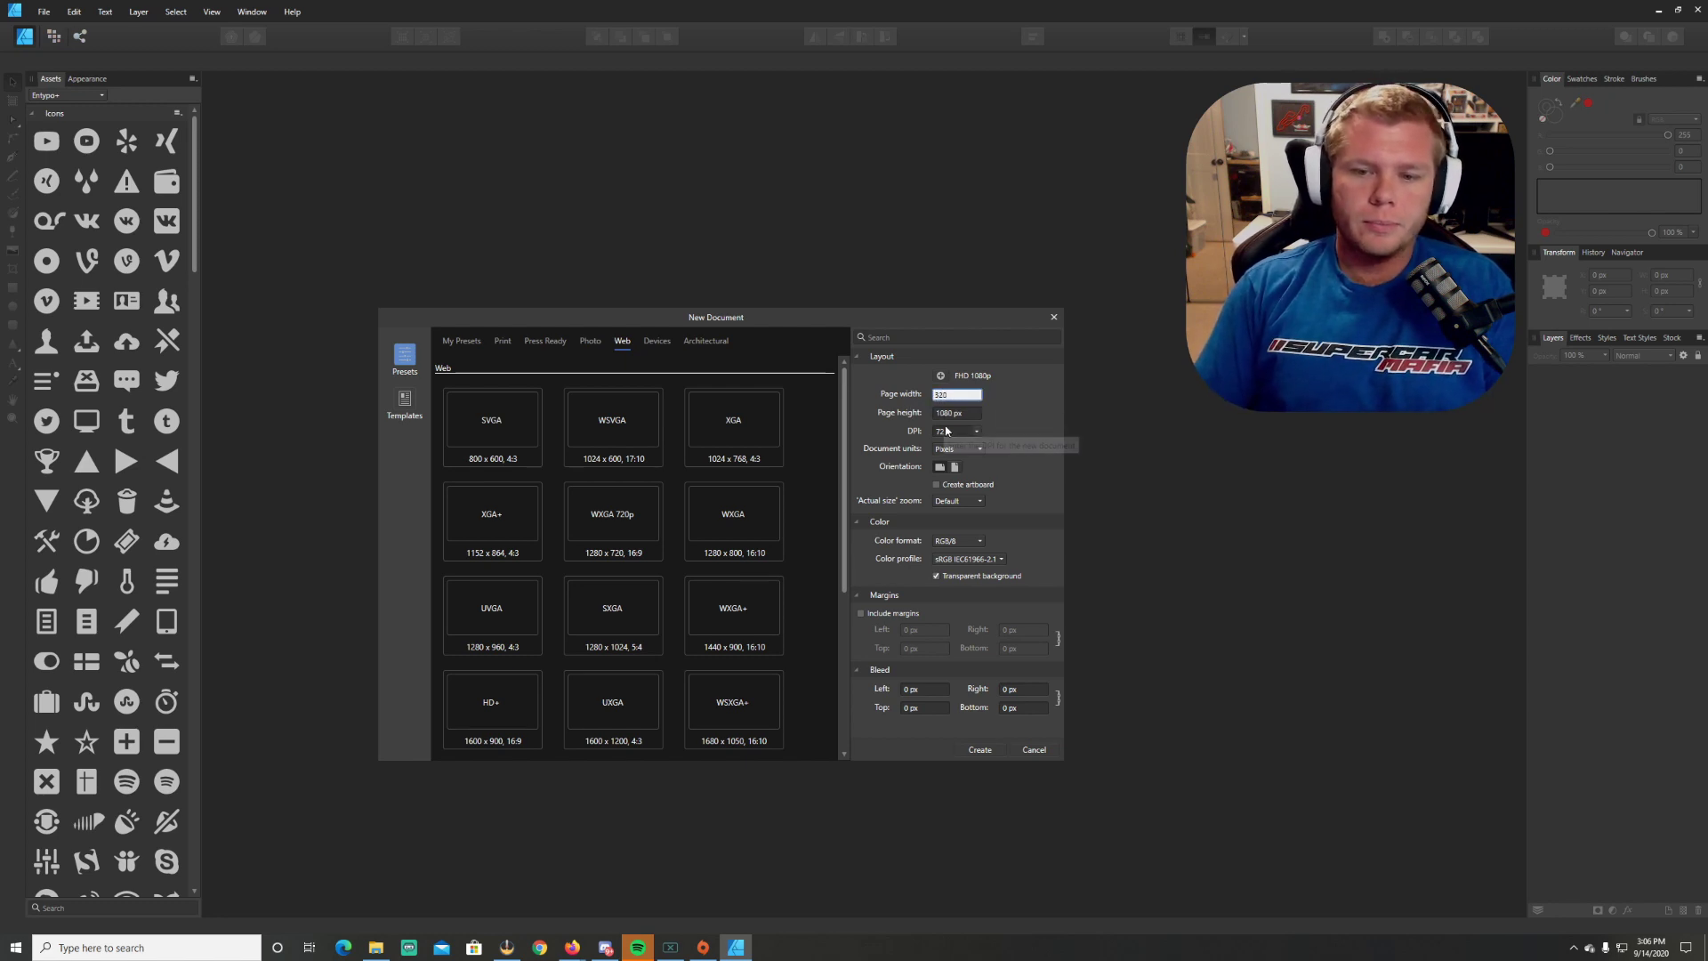
{"action": "left_click", "coordinate": [953, 413]}
{"action": "type", "text": "100"}
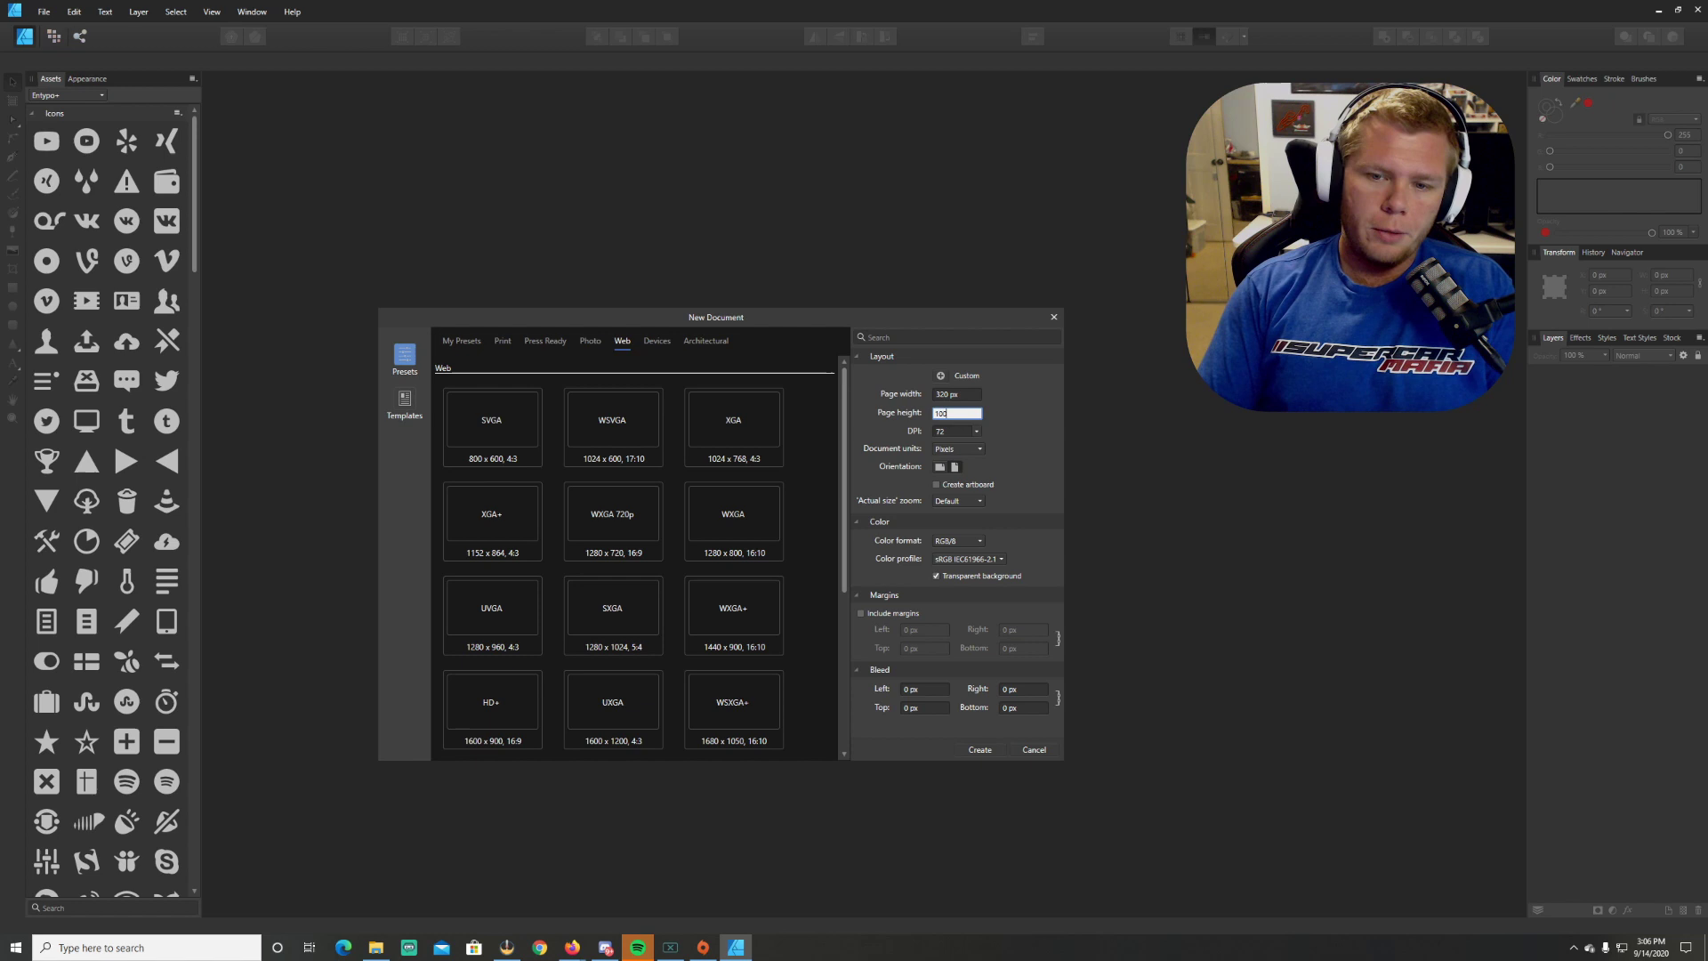
{"action": "left_click", "coordinate": [936, 484]}
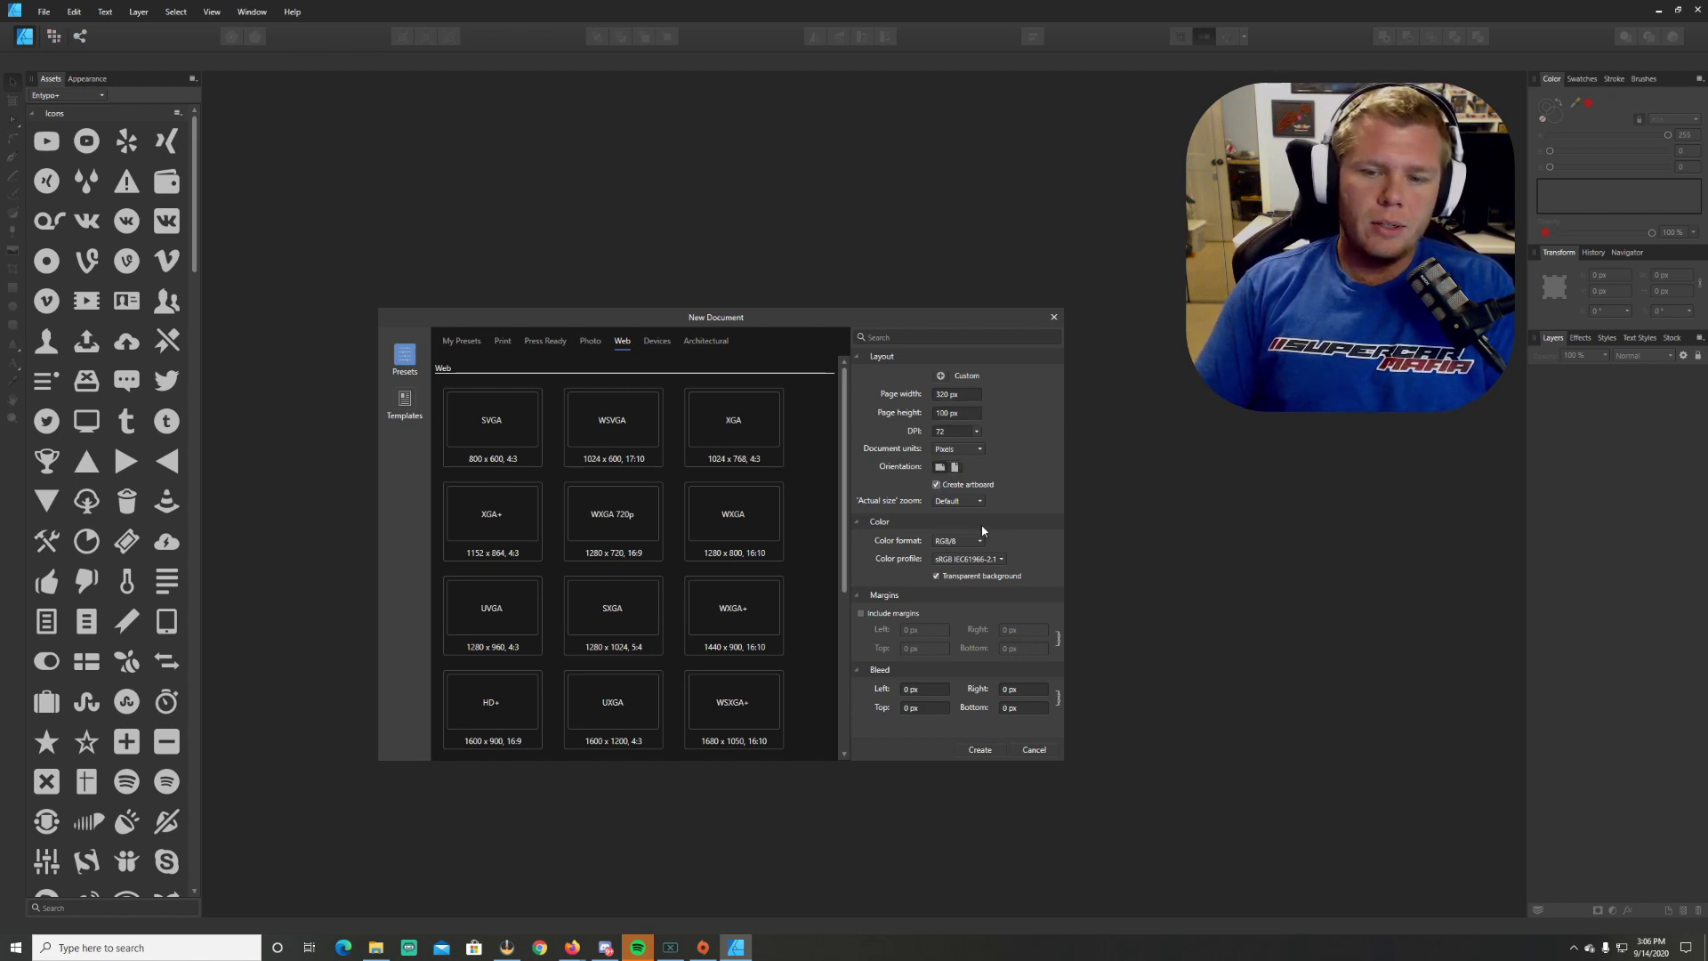
{"action": "left_click", "coordinate": [984, 752]}
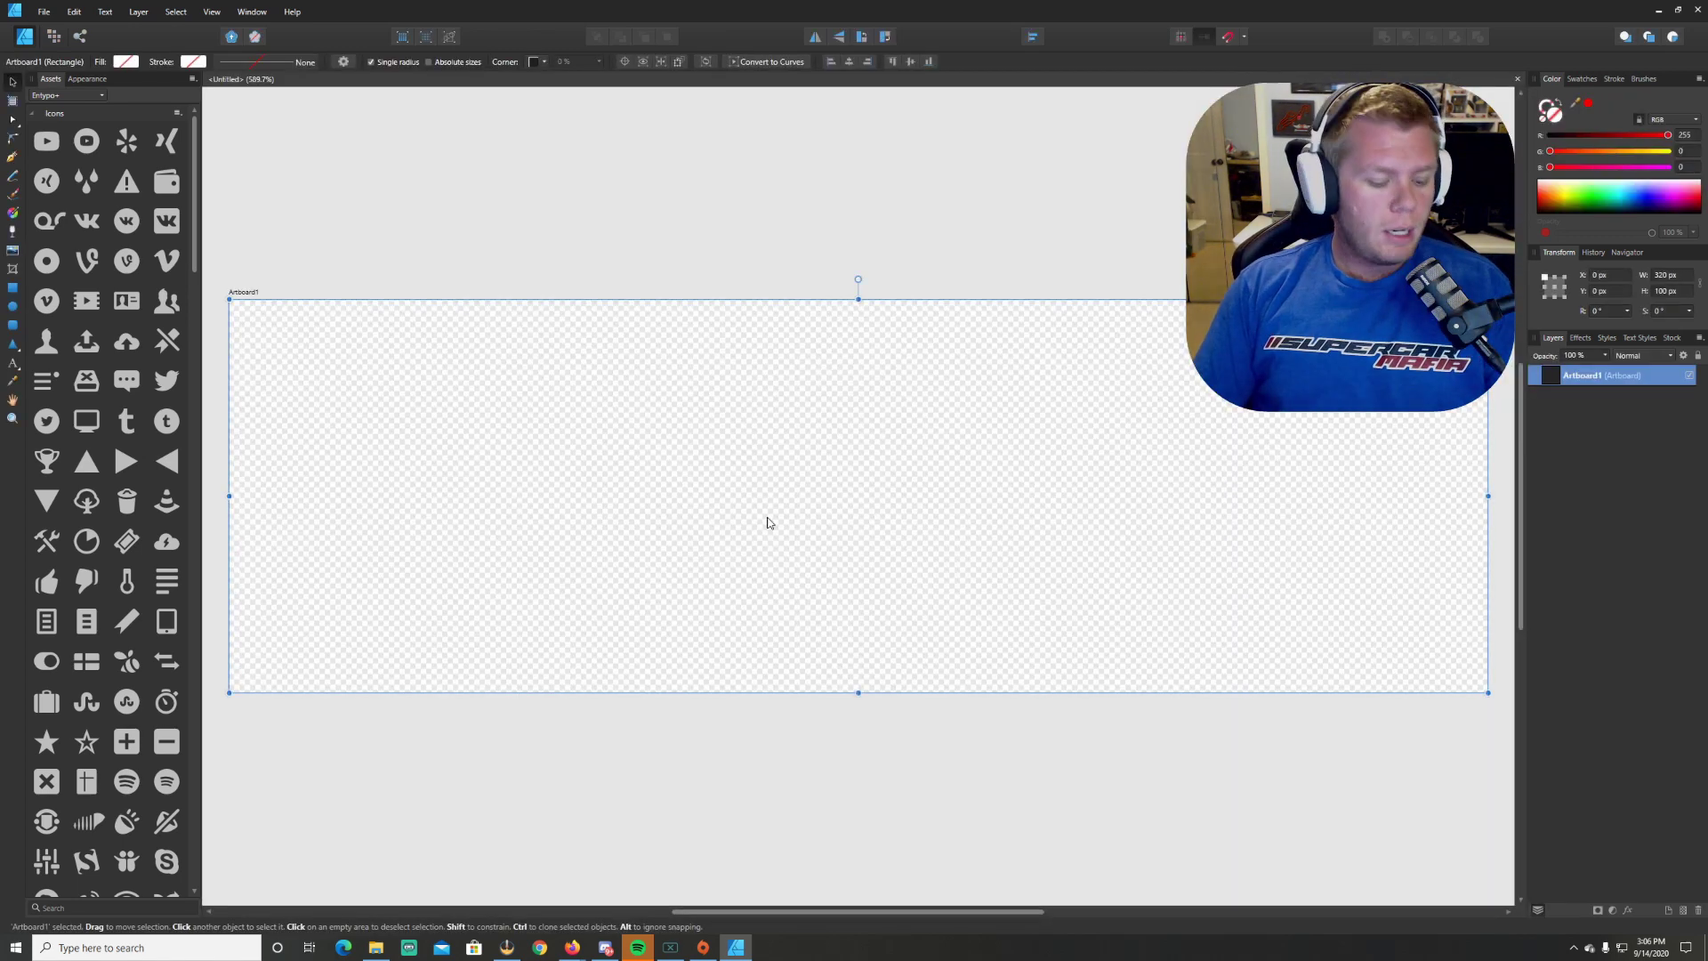
Step: Duplicate the blank artboard three times to form a two-by-two arrangement
{"action": "scroll", "coordinate": [855, 588], "scroll_direction": "down", "scroll_amount": 5}
{"action": "left_click_drag", "start_coordinate": [1010, 703], "coordinate": [865, 487]}
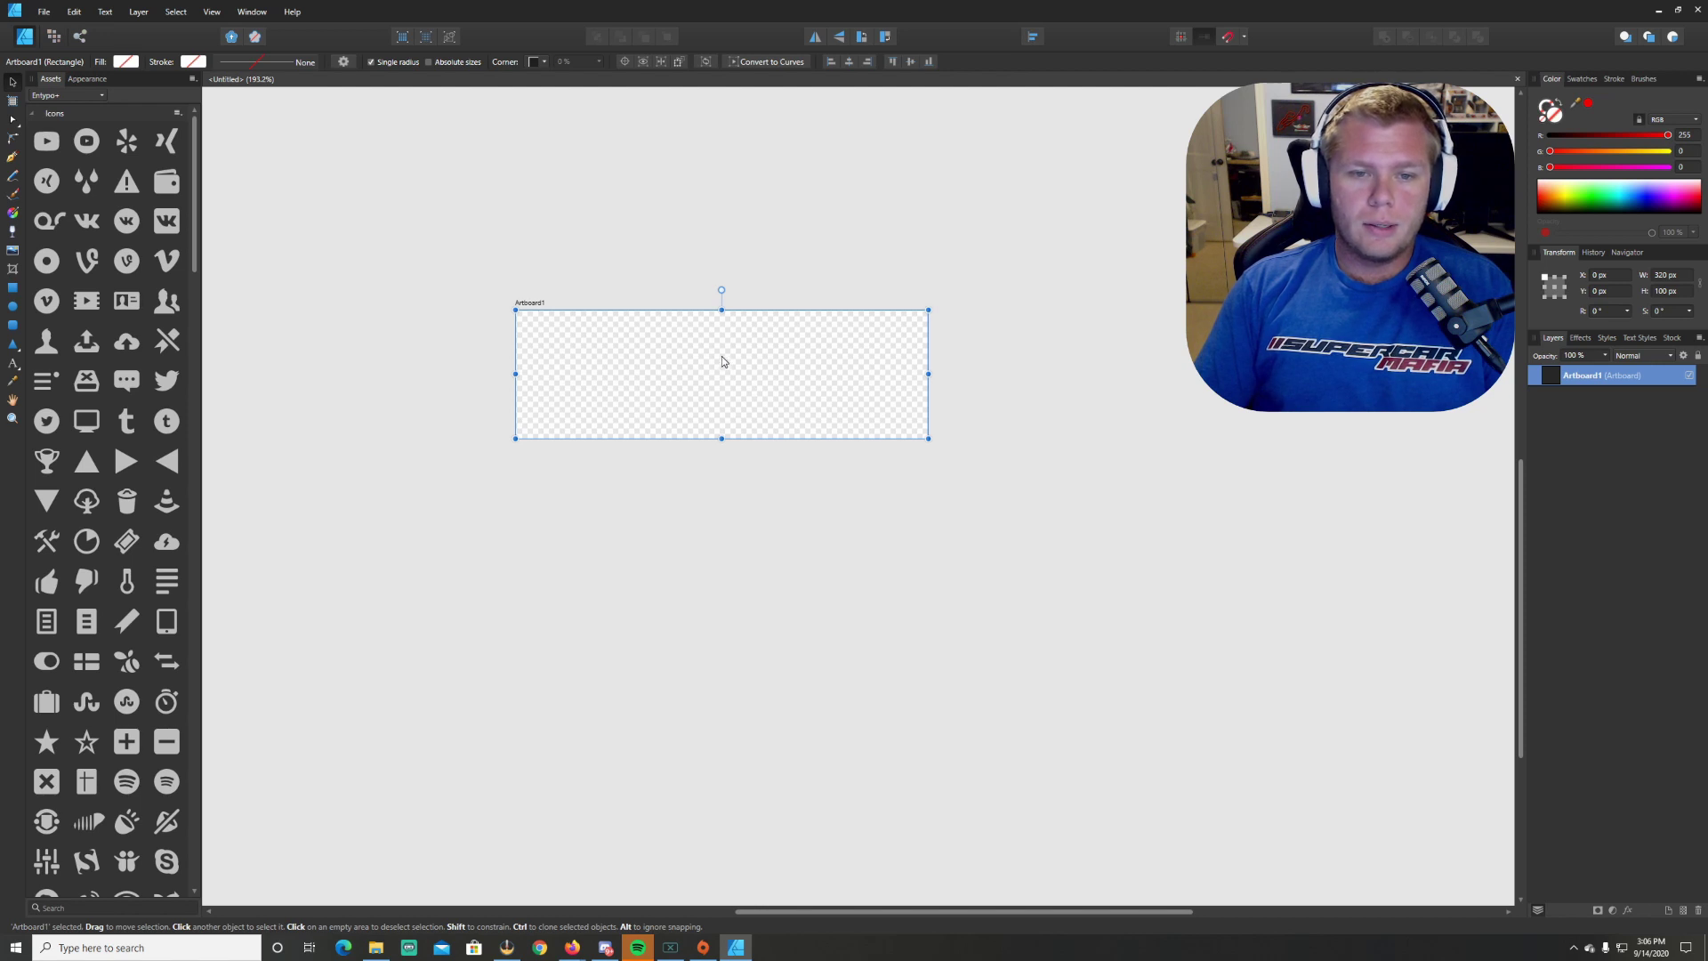
{"action": "mouse_move", "coordinate": [722, 357]}
{"action": "left_mouse_down"}
{"action": "mouse_move", "coordinate": [720, 494]}
{"action": "mouse_move", "coordinate": [774, 526]}
{"action": "mouse_move", "coordinate": [1190, 515]}
{"action": "mouse_move", "coordinate": [1162, 517]}
{"action": "left_mouse_up"}
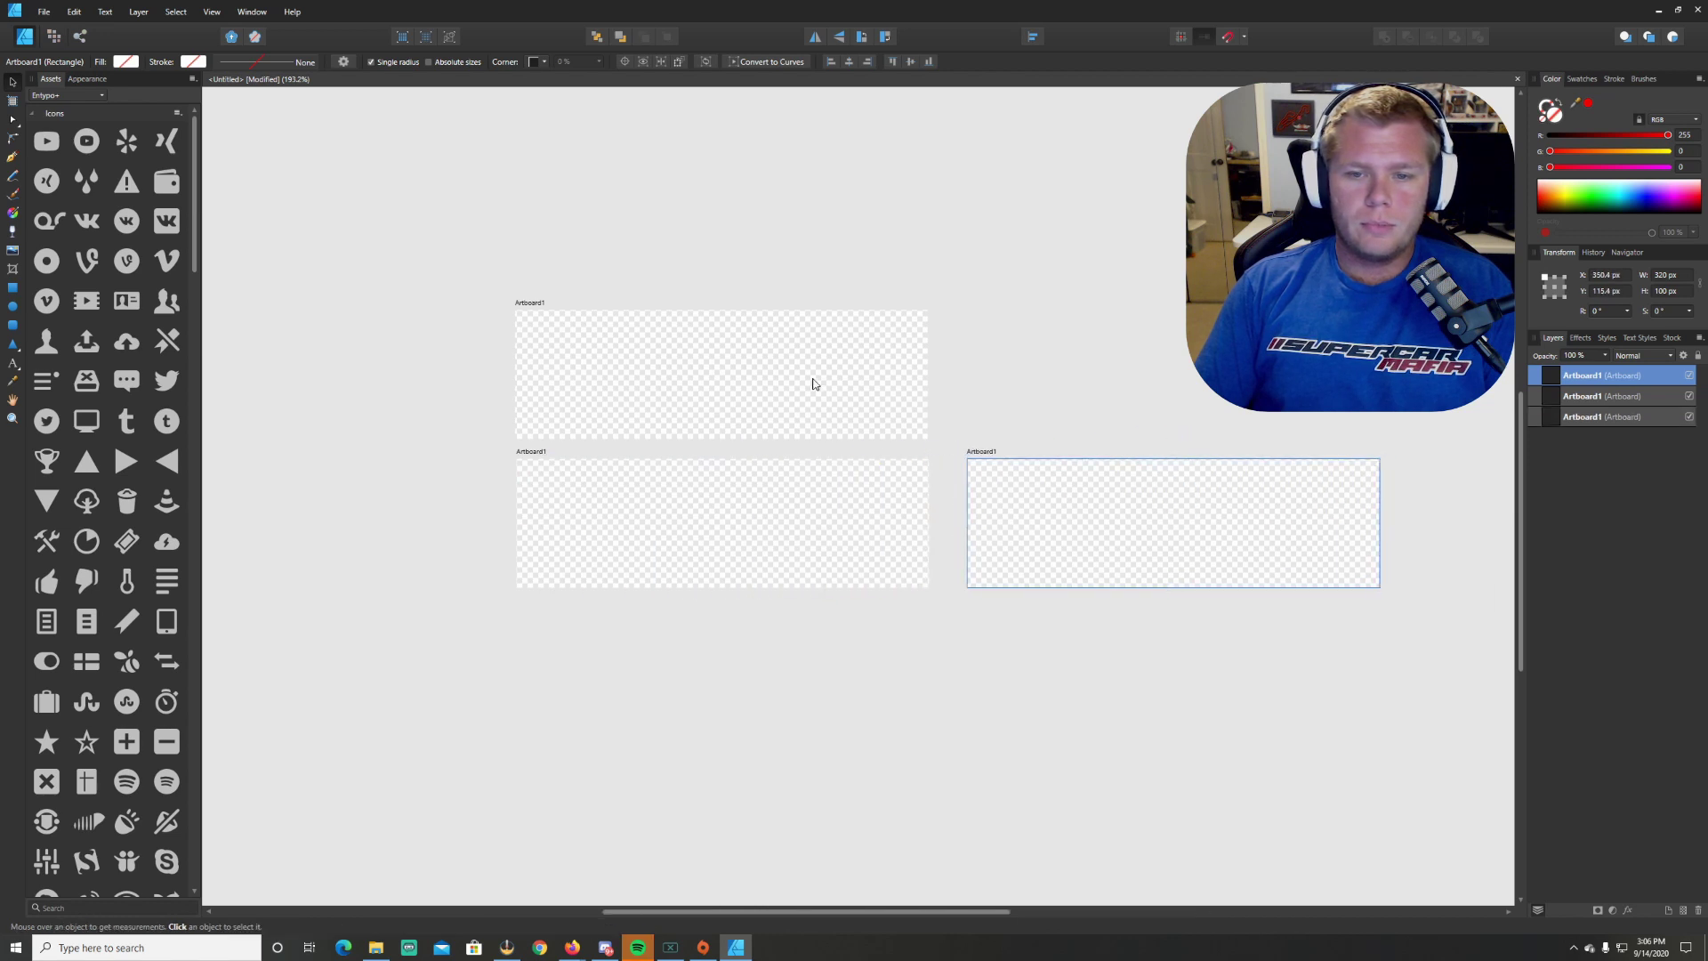
{"action": "left_click_drag", "start_coordinate": [812, 384], "coordinate": [1249, 382]}
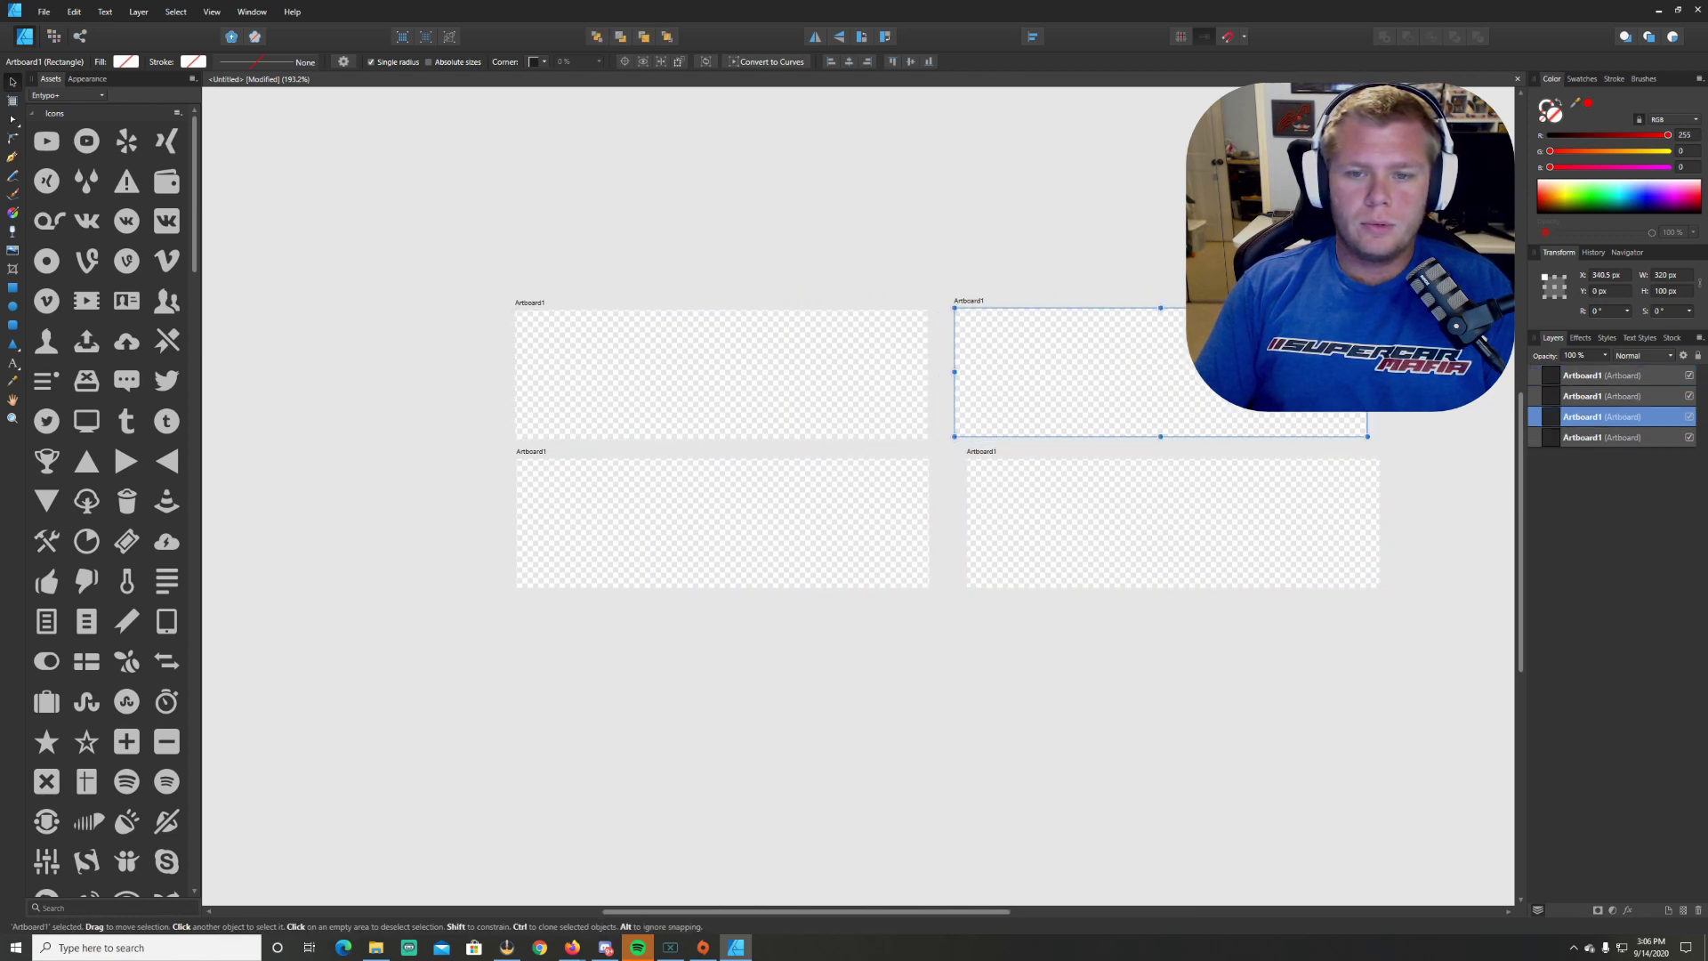
Step: Delete the three duplicated blank artboards, keeping only the original one
{"action": "key", "text": "Delete"}
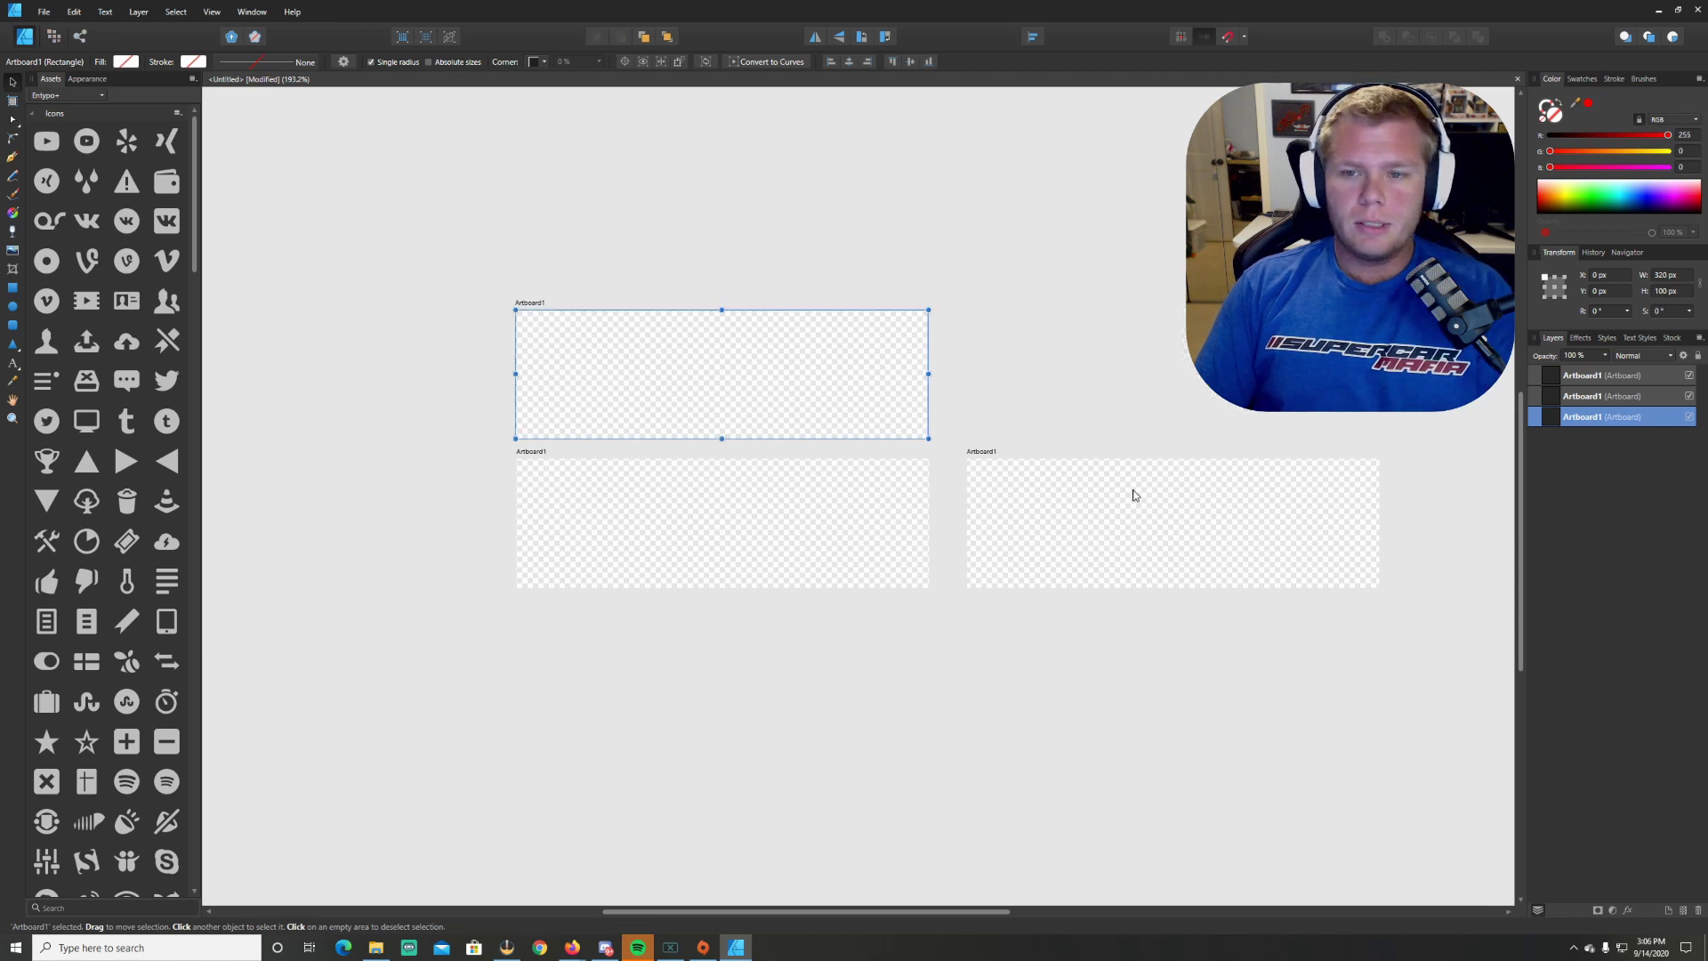
{"action": "left_click", "coordinate": [1132, 492]}
{"action": "key", "text": "Delete"}
{"action": "key", "text": "Delete"}
{"action": "left_click", "coordinate": [509, 504]}
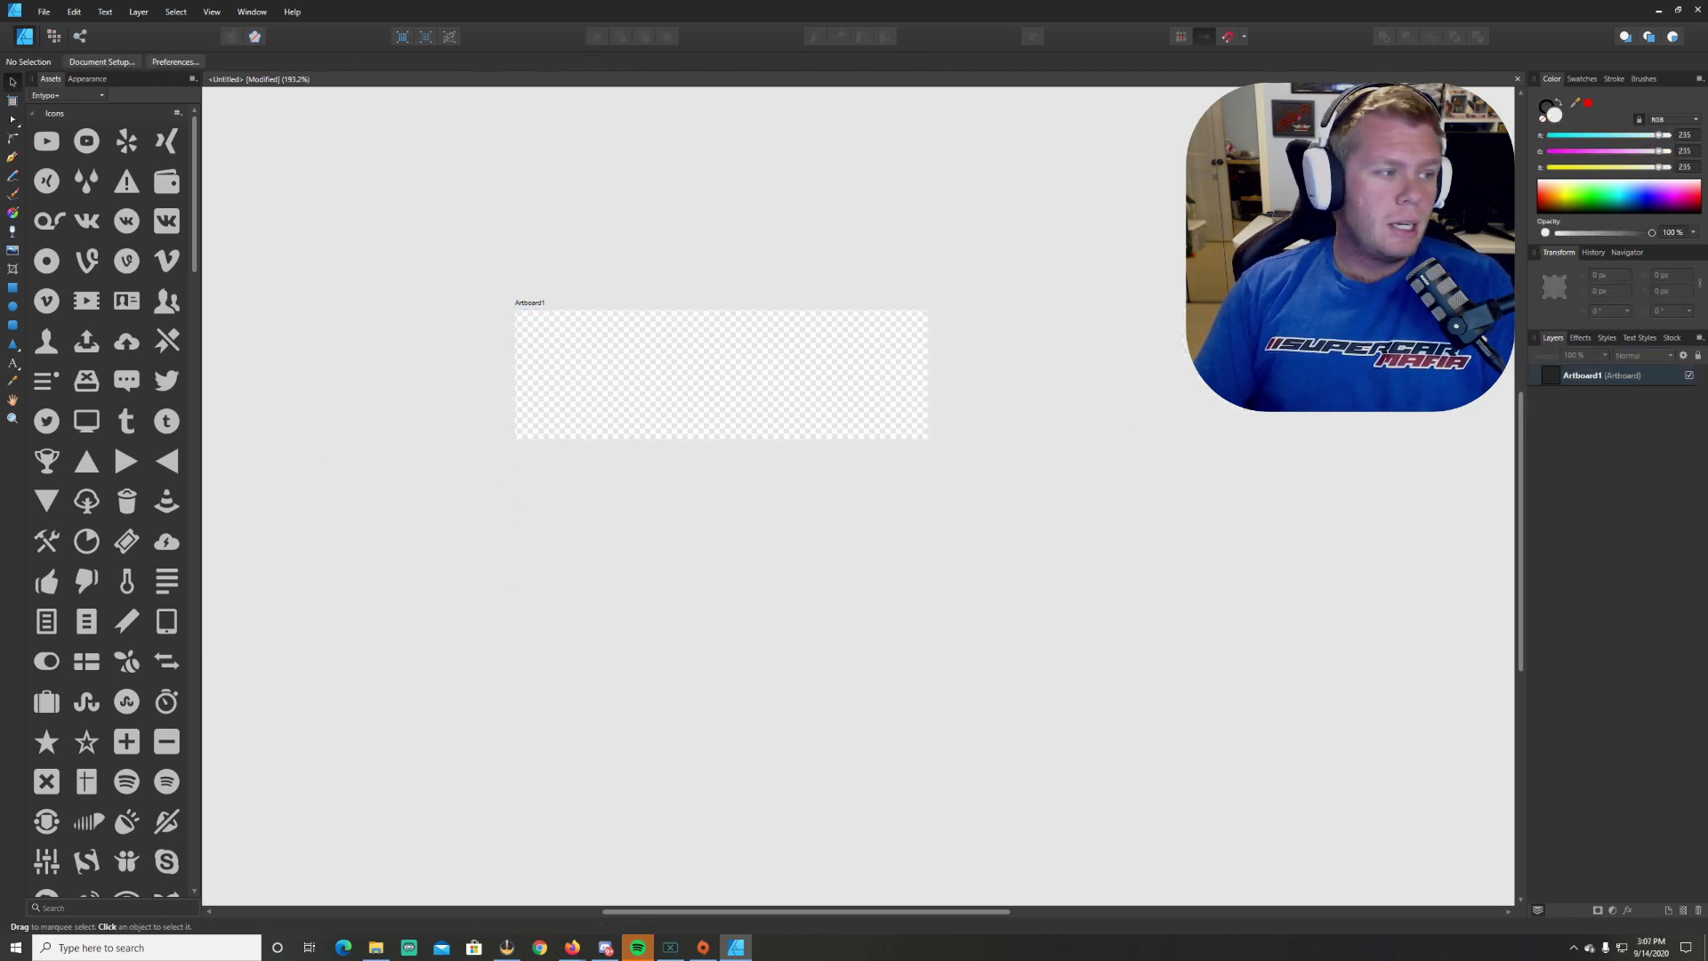
Step: Place the BlueBackground image on the artboard and resize it to about 320 × 101 px so it covers the whole artboard
{"action": "left_click_drag", "start_coordinate": [556, 276], "coordinate": [663, 363]}
{"action": "left_click_drag", "start_coordinate": [747, 400], "coordinate": [603, 352]}
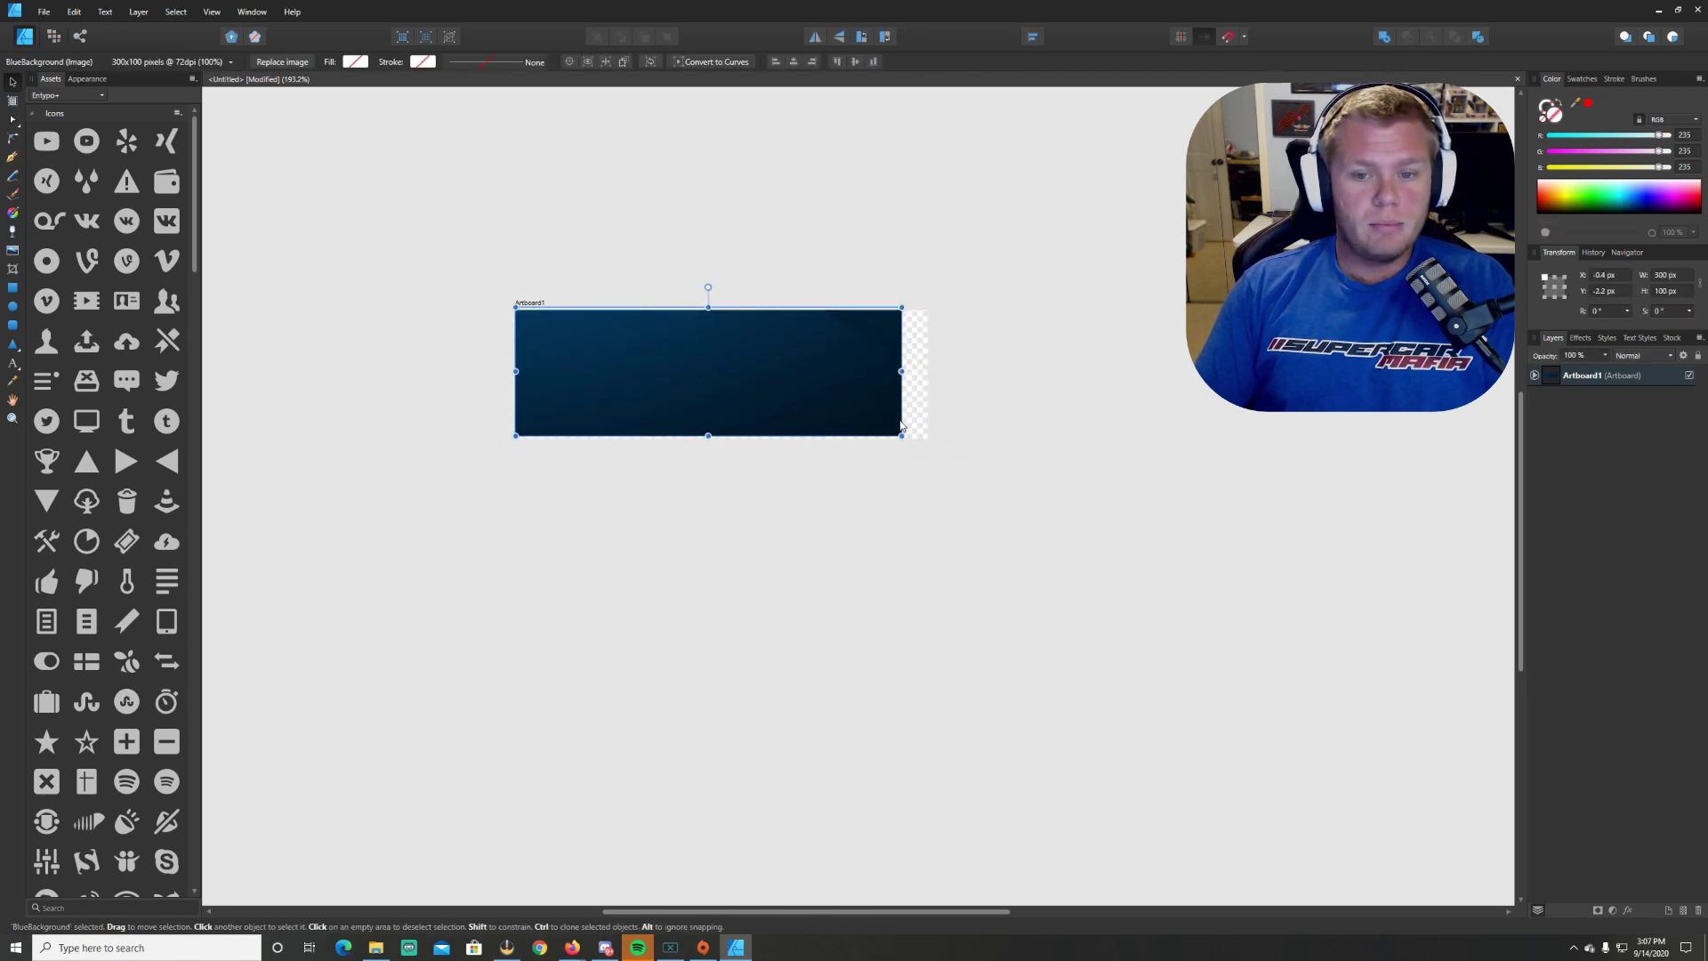
{"action": "left_click_drag", "start_coordinate": [901, 435], "coordinate": [934, 442]}
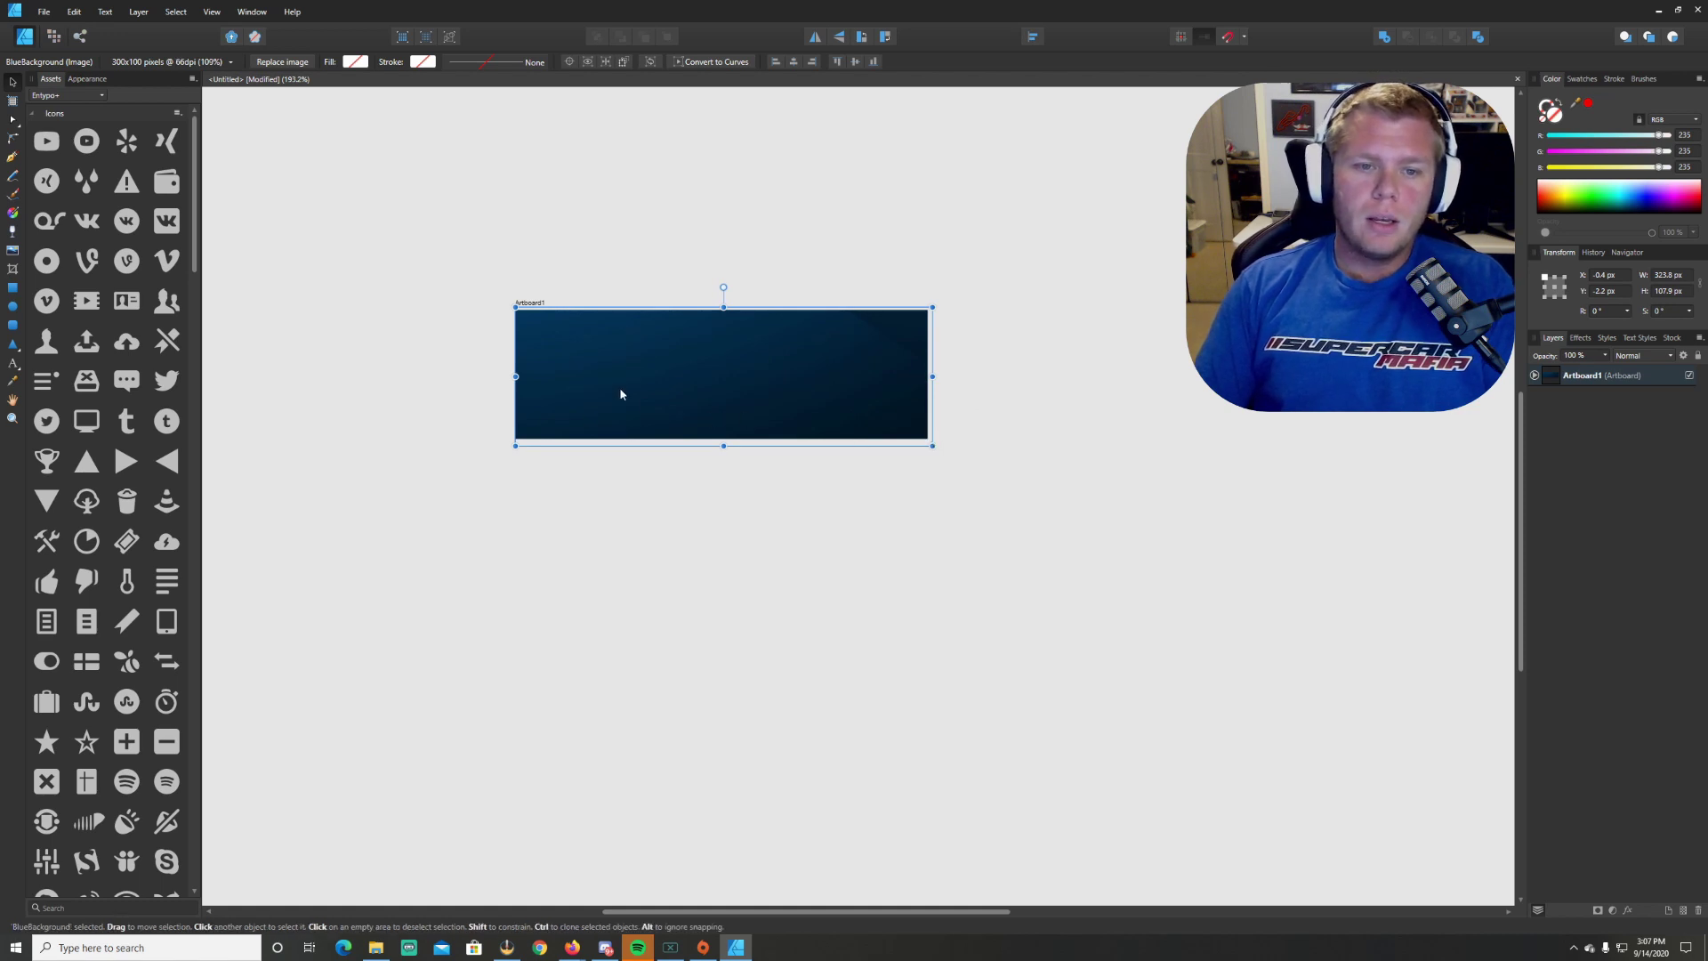
{"action": "left_click_drag", "start_coordinate": [723, 446], "coordinate": [724, 438]}
{"action": "left_click_drag", "start_coordinate": [723, 308], "coordinate": [723, 310]}
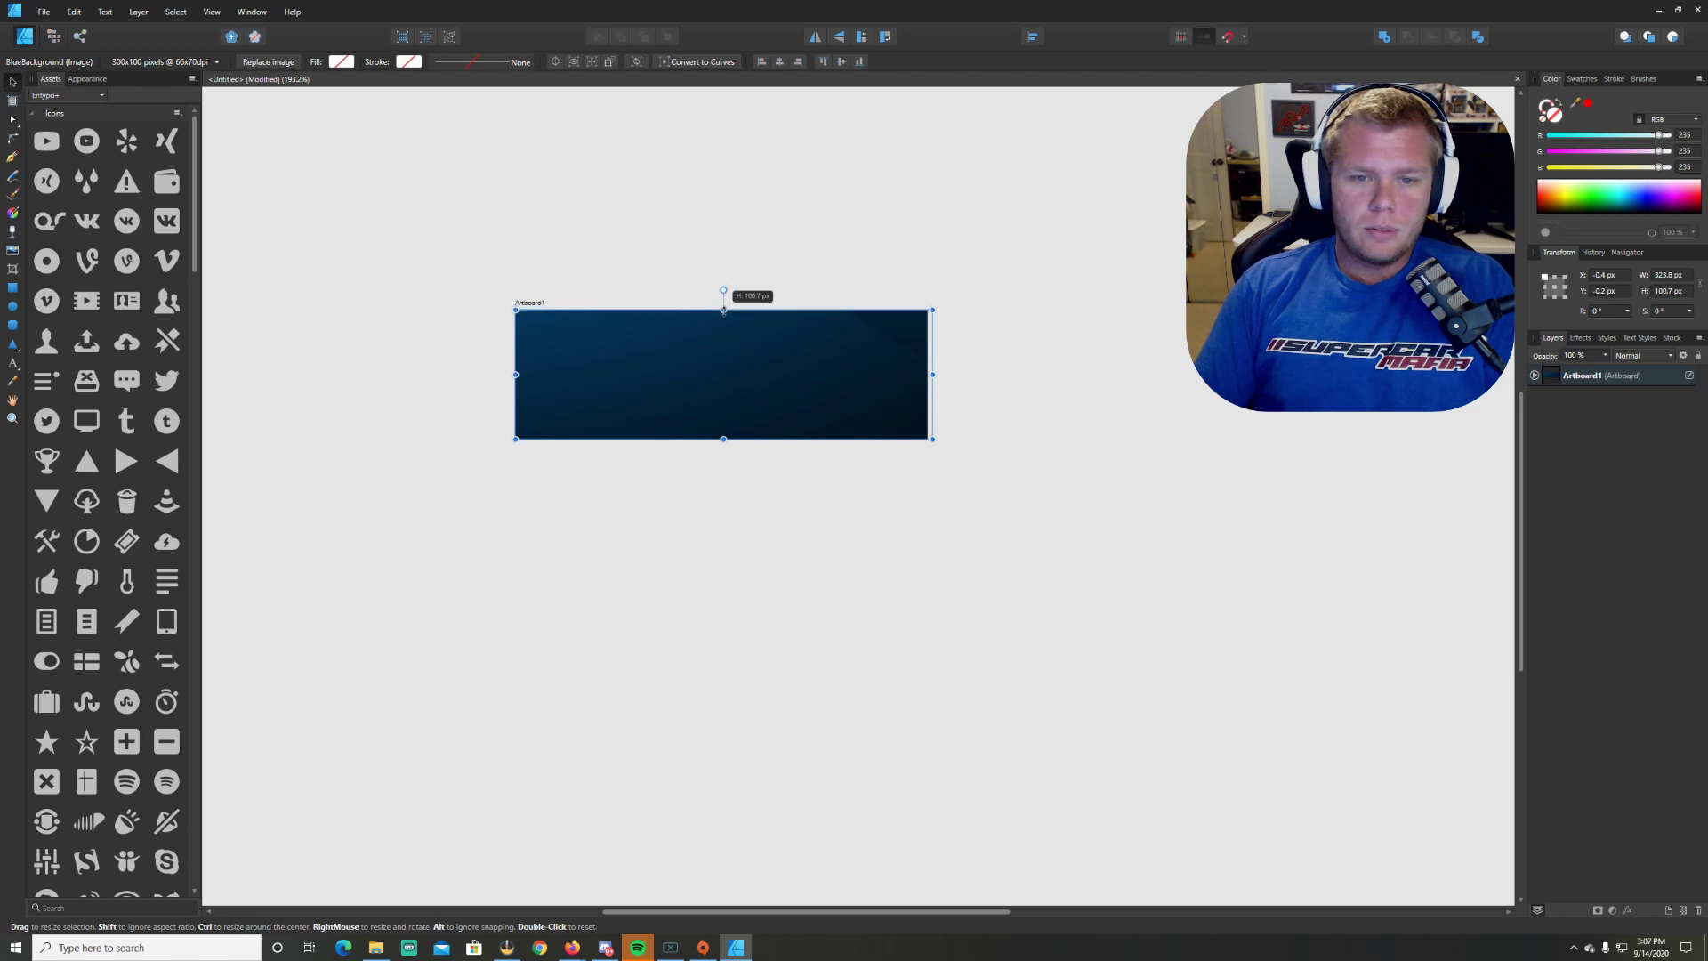
{"action": "left_click_drag", "start_coordinate": [932, 374], "coordinate": [930, 376]}
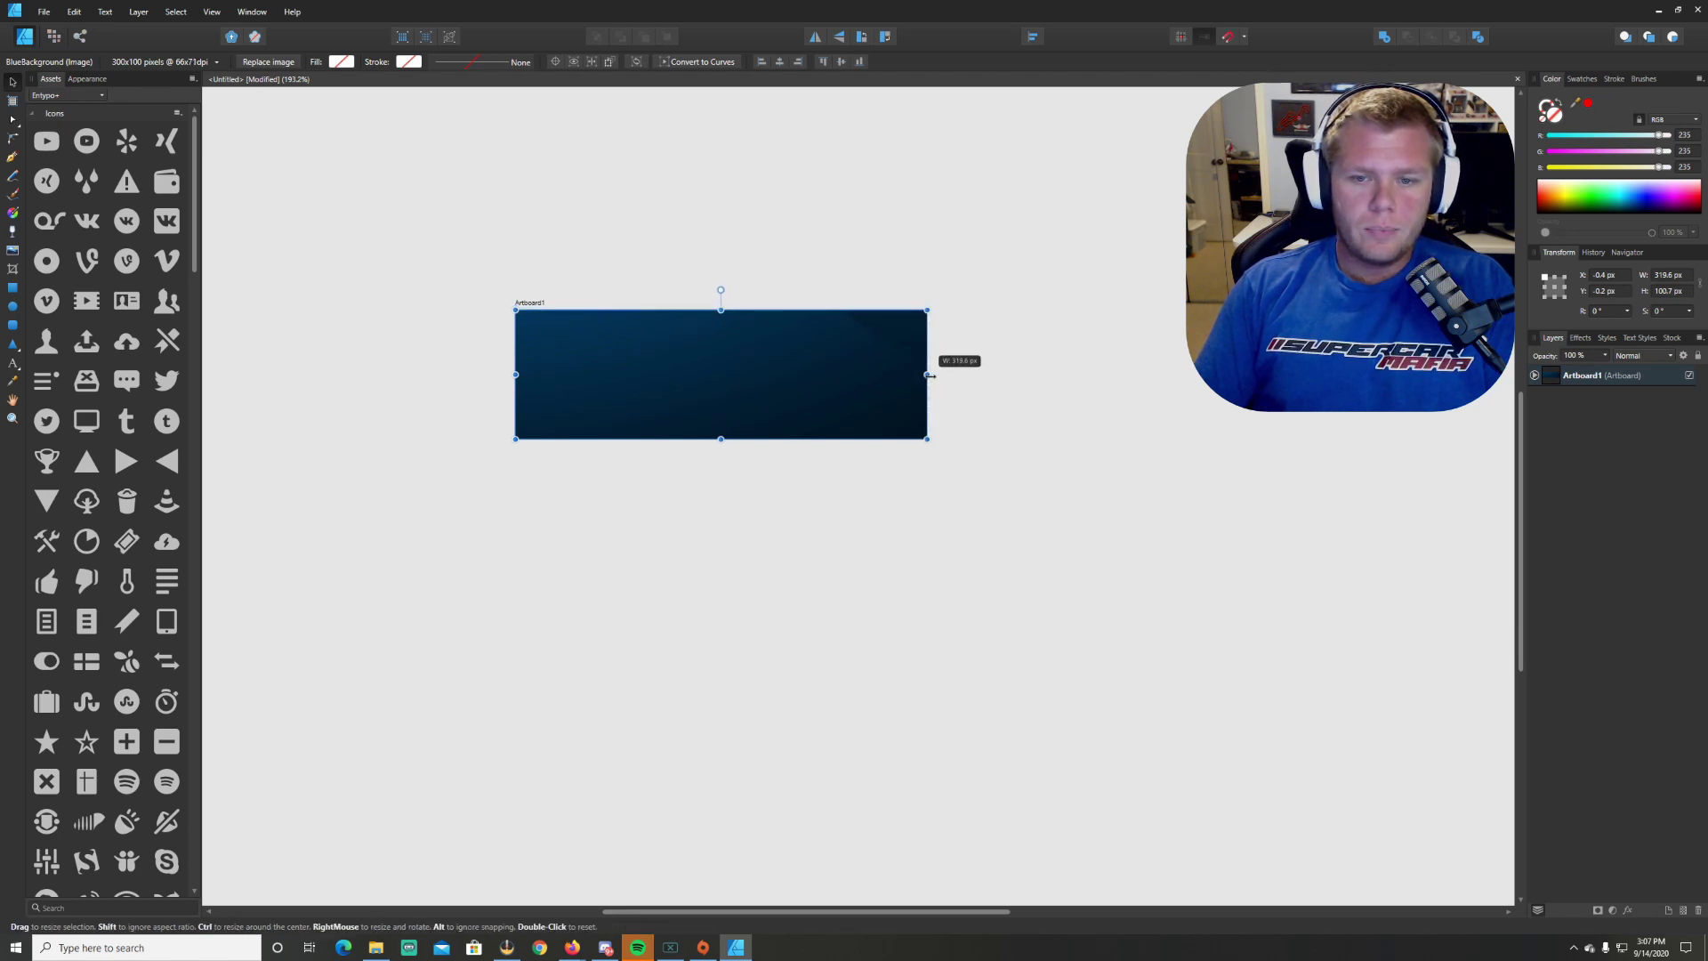
{"action": "left_click", "coordinate": [728, 501]}
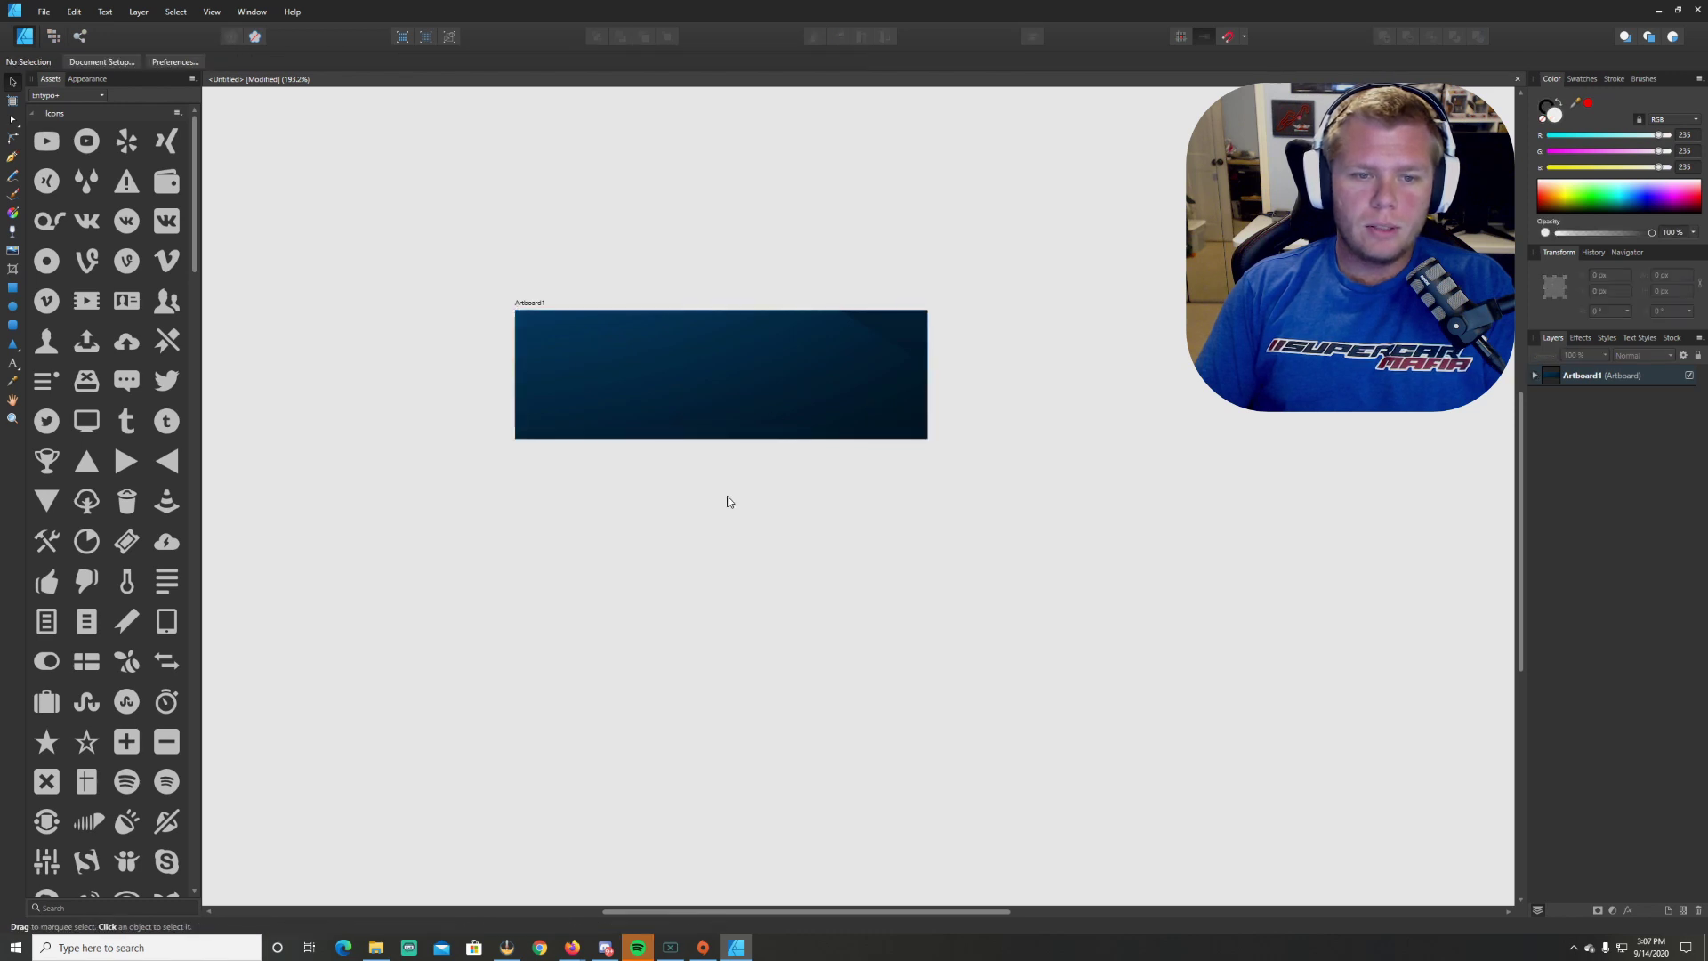
{"action": "scroll", "coordinate": [752, 454], "scroll_direction": "up", "scroll_amount": 5}
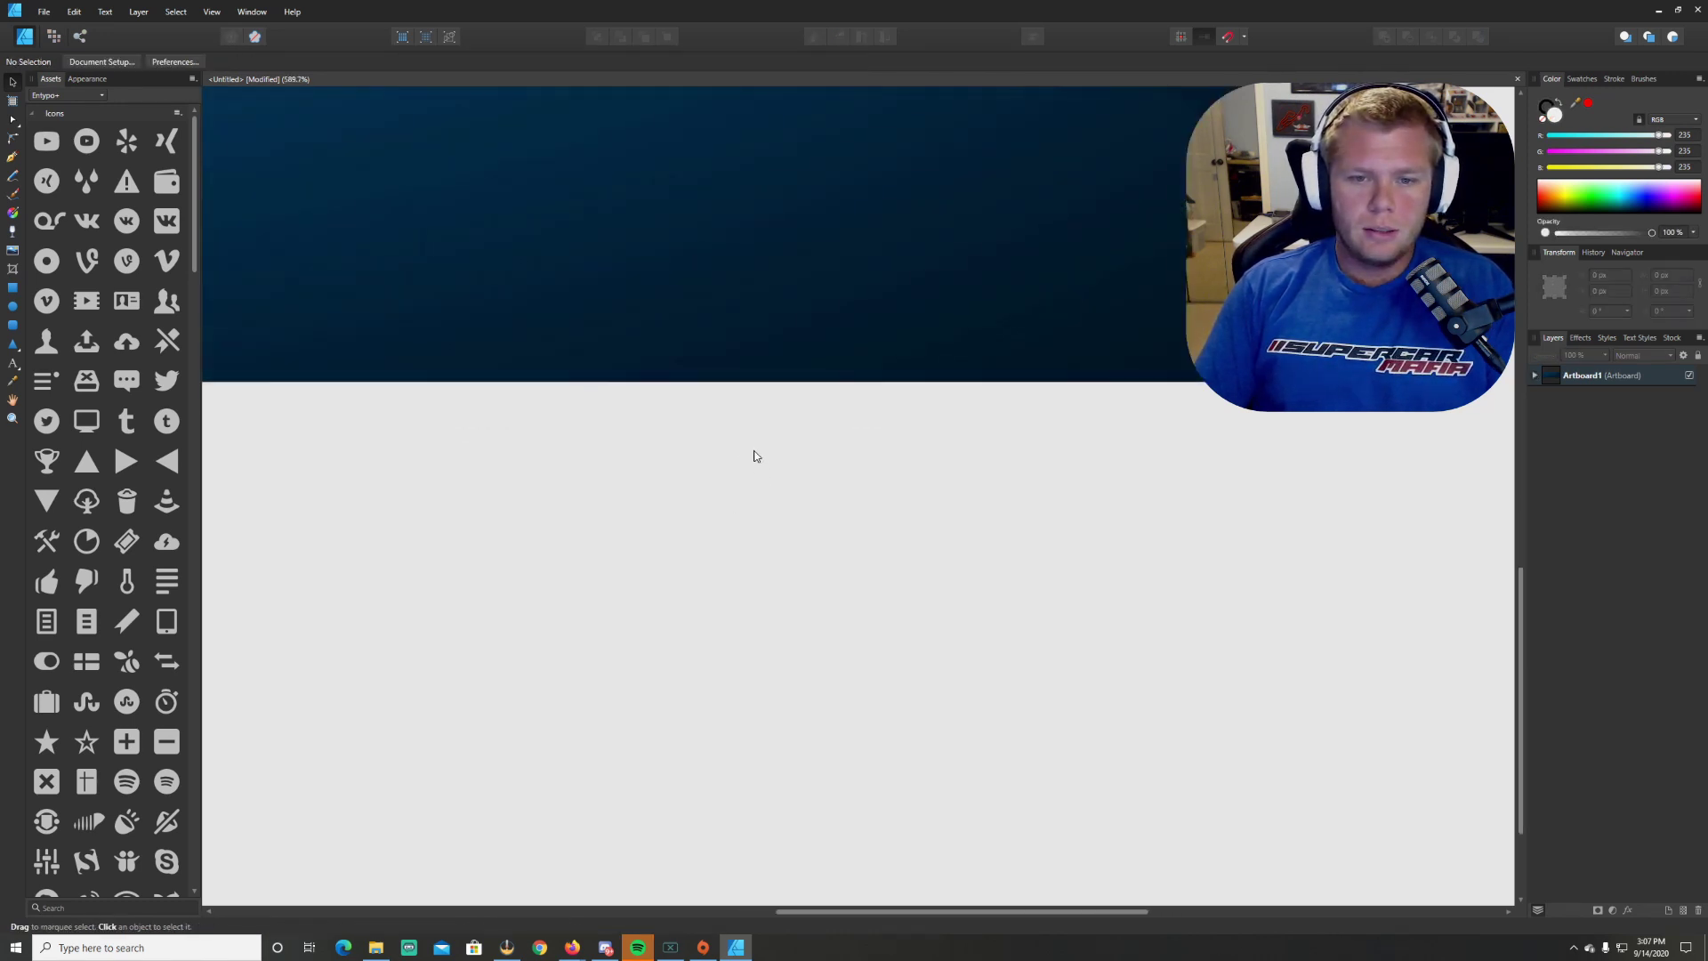
{"action": "left_click_drag", "start_coordinate": [653, 472], "coordinate": [805, 629]}
{"action": "scroll", "coordinate": [859, 644], "scroll_direction": "down", "scroll_amount": 1}
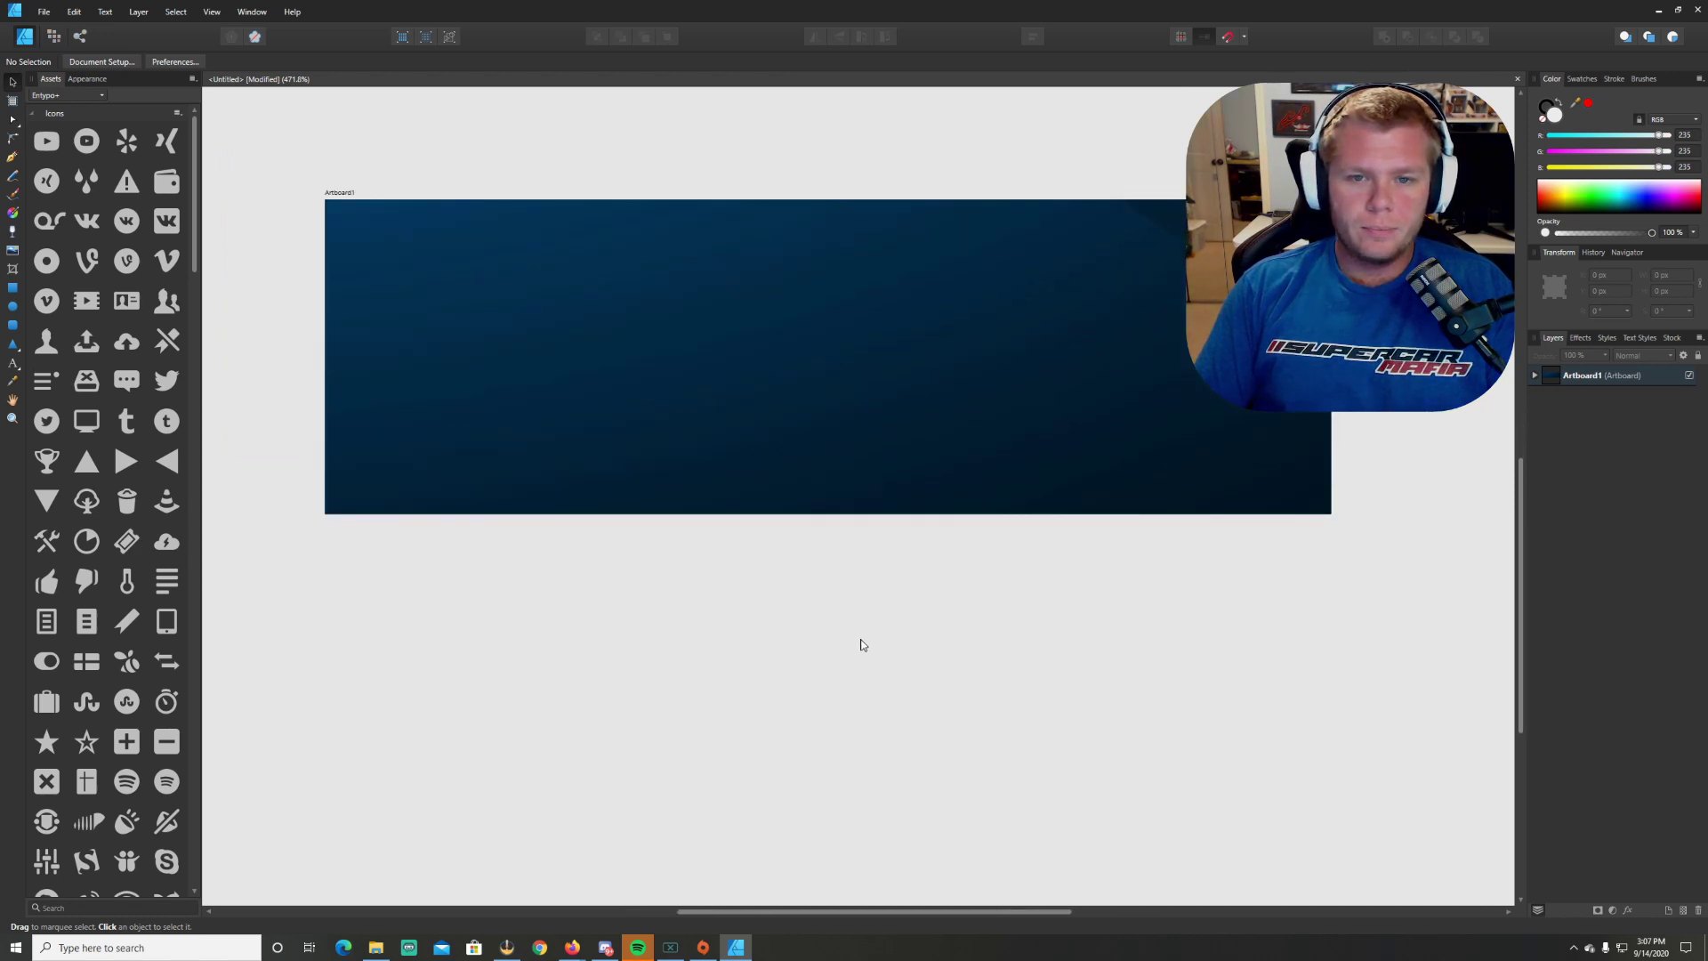
{"action": "scroll", "coordinate": [858, 644], "scroll_direction": "up", "scroll_amount": 1}
{"action": "scroll", "coordinate": [859, 644], "scroll_direction": "down", "scroll_amount": 5}
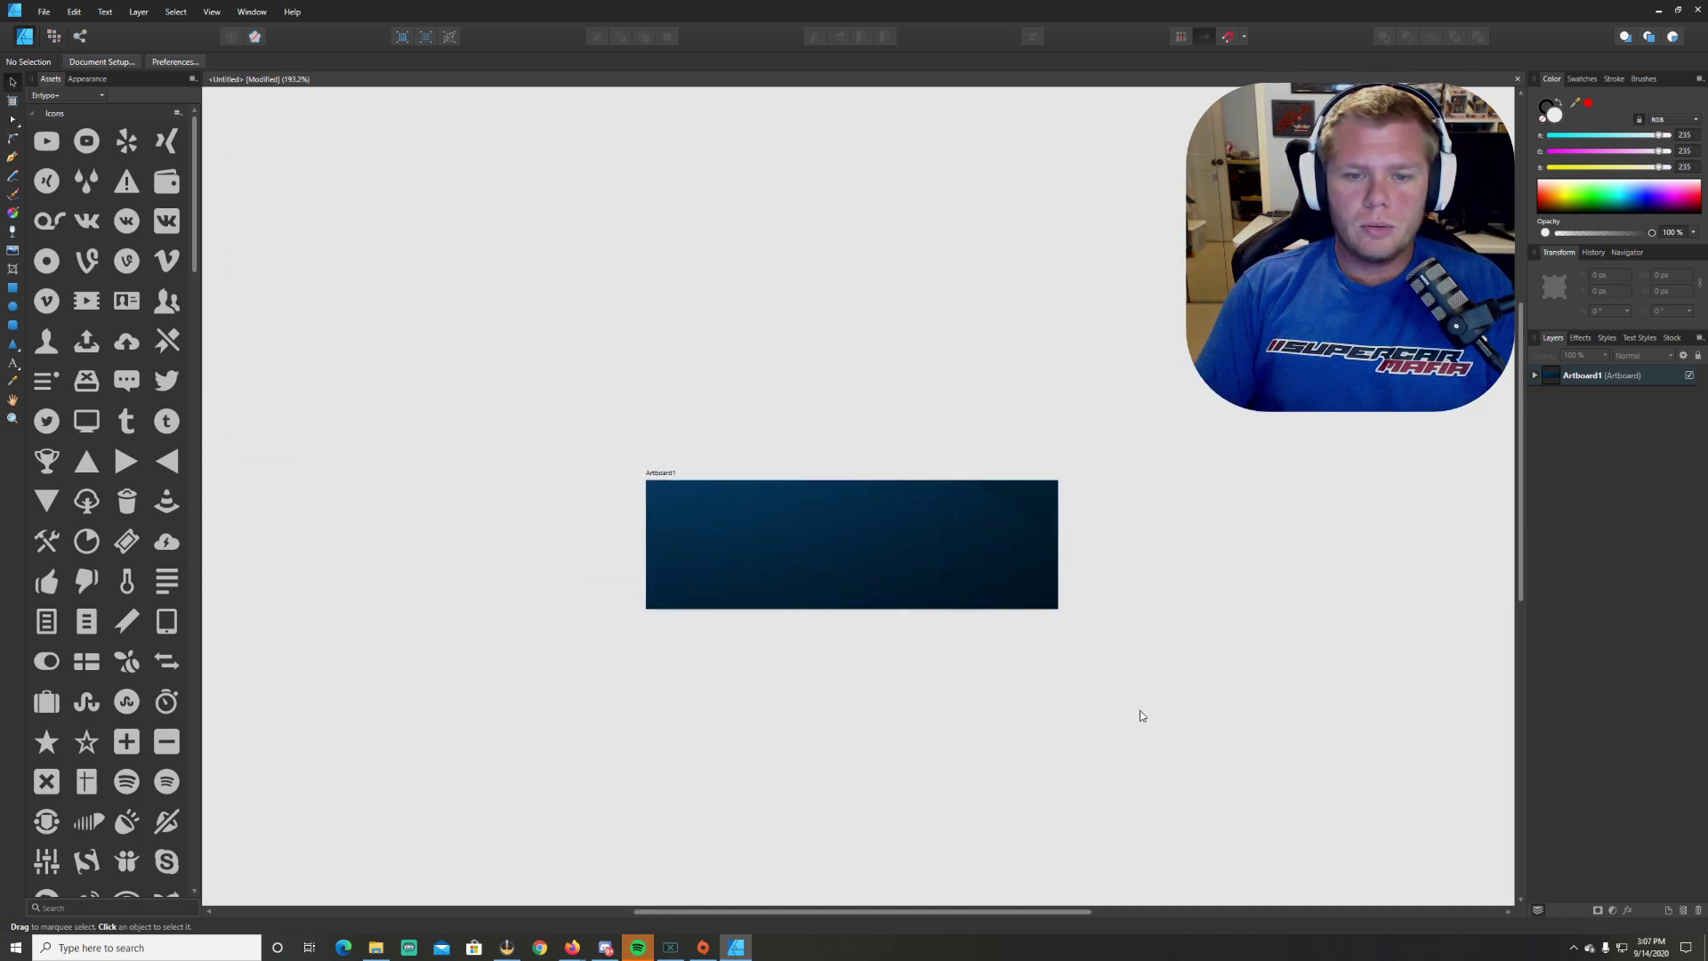
Step: Duplicate the artboard with its blue background until eight artboards are arranged in two columns of four
{"action": "left_click_drag", "start_coordinate": [1106, 572], "coordinate": [901, 497]}
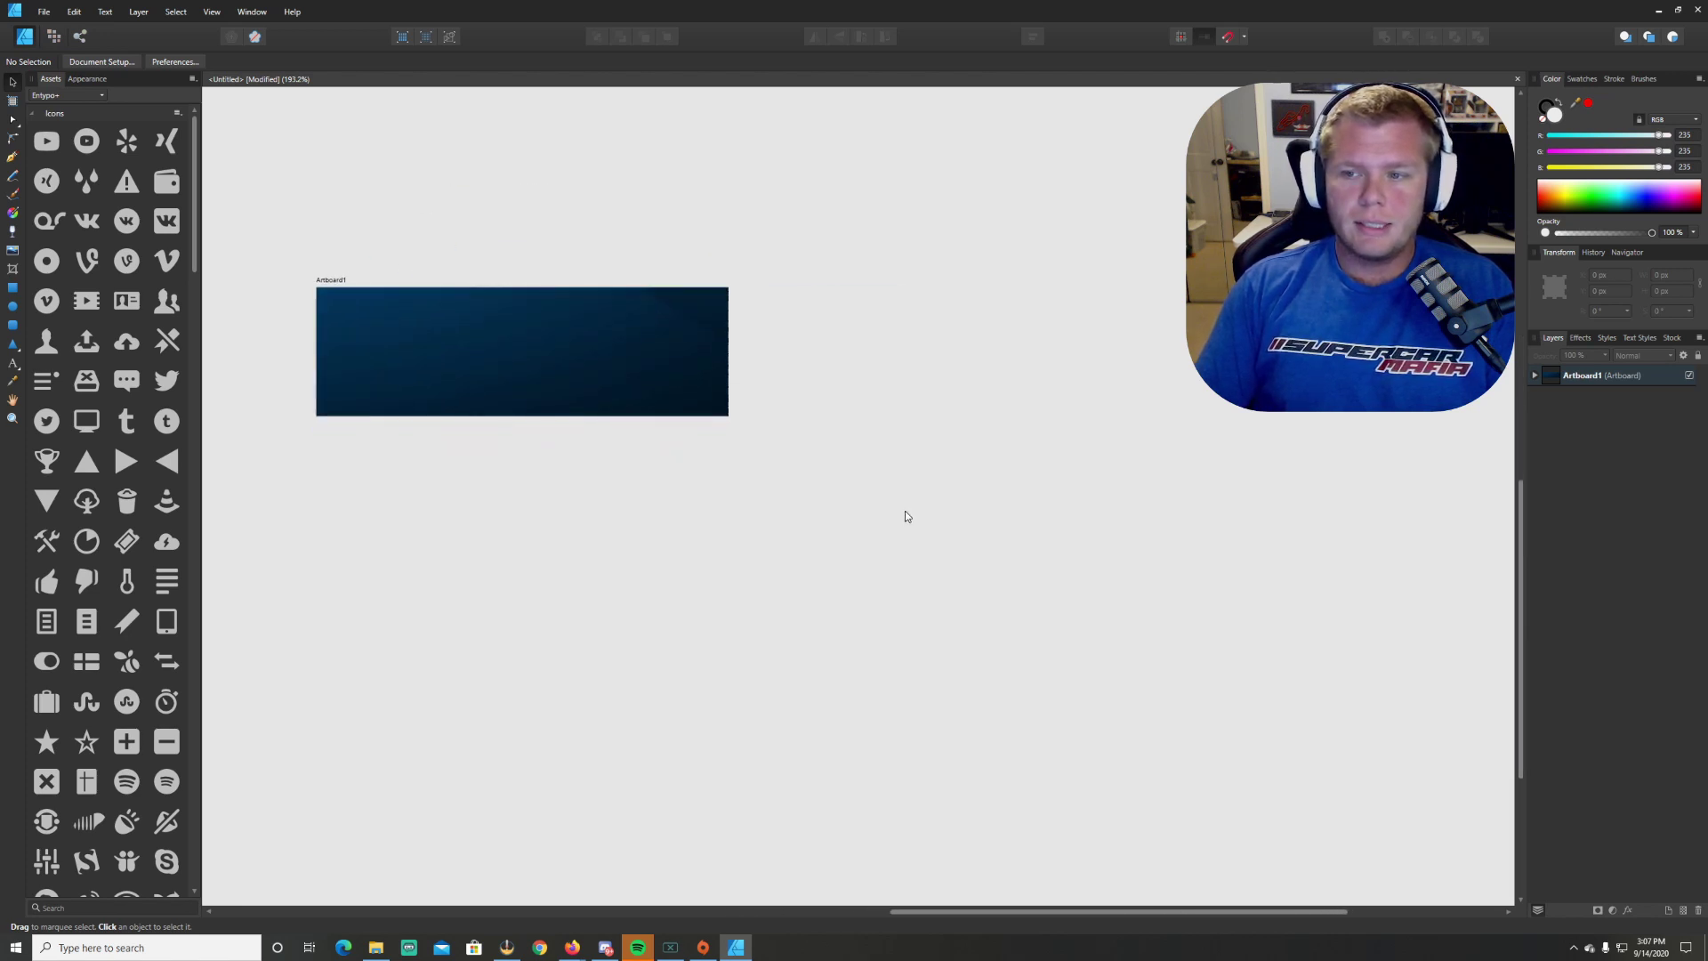
{"action": "left_click", "coordinate": [1588, 378]}
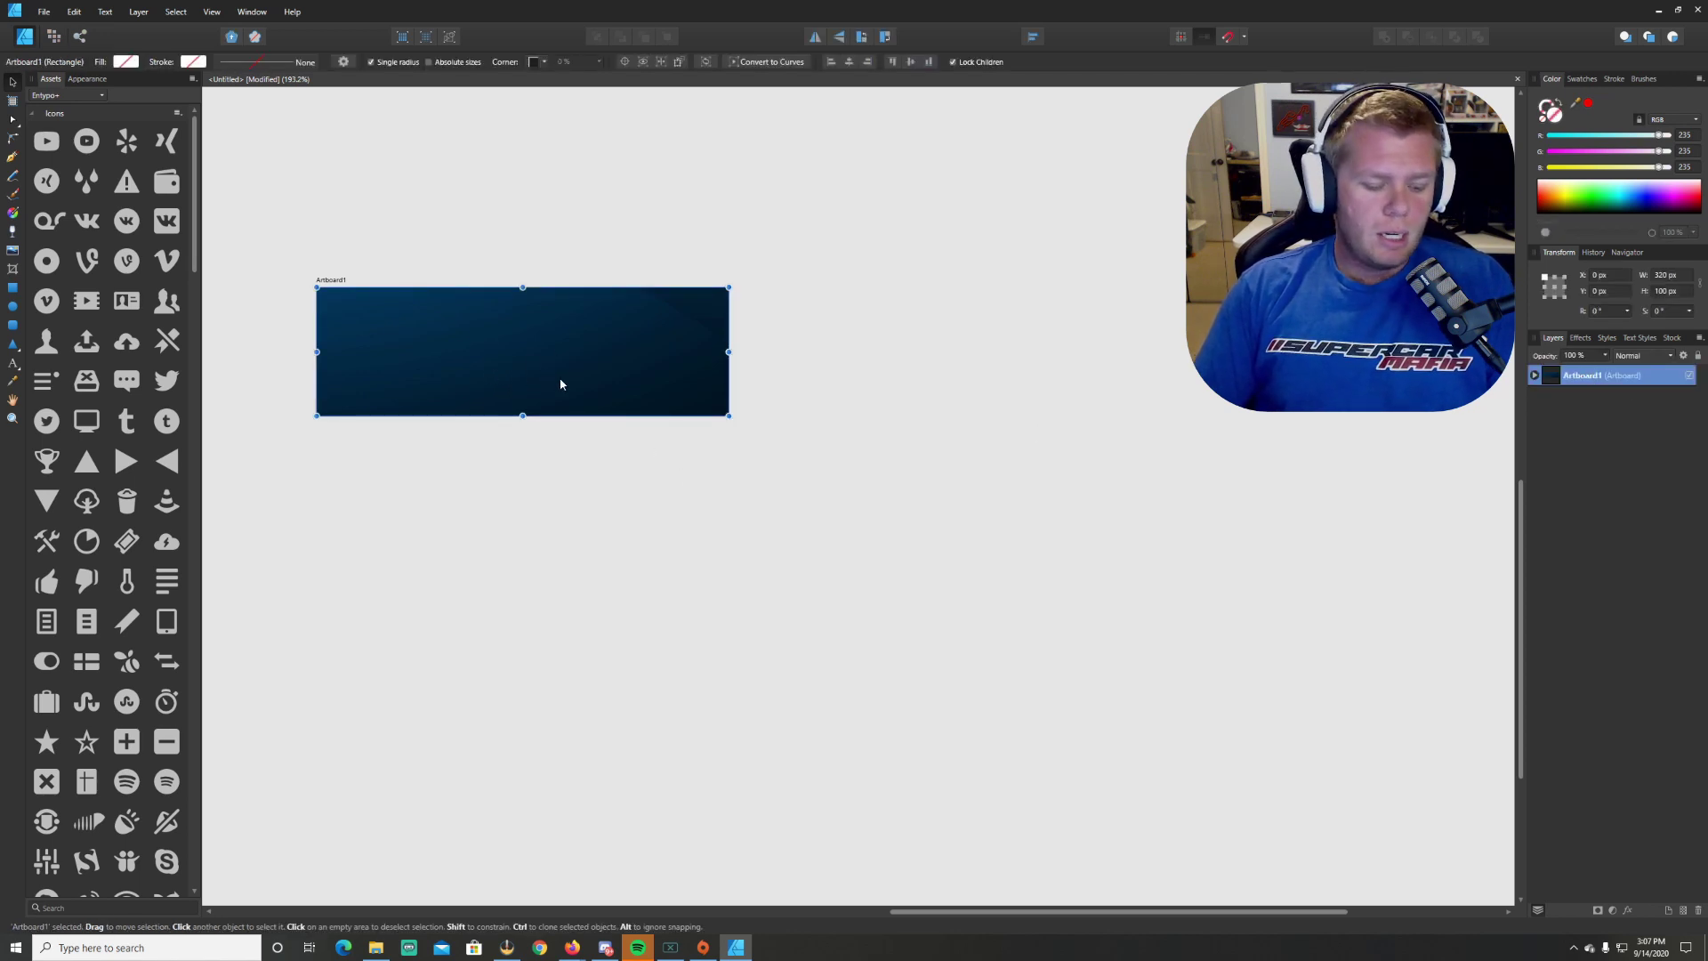
{"action": "left_click_drag", "start_coordinate": [598, 538], "coordinate": [685, 525]}
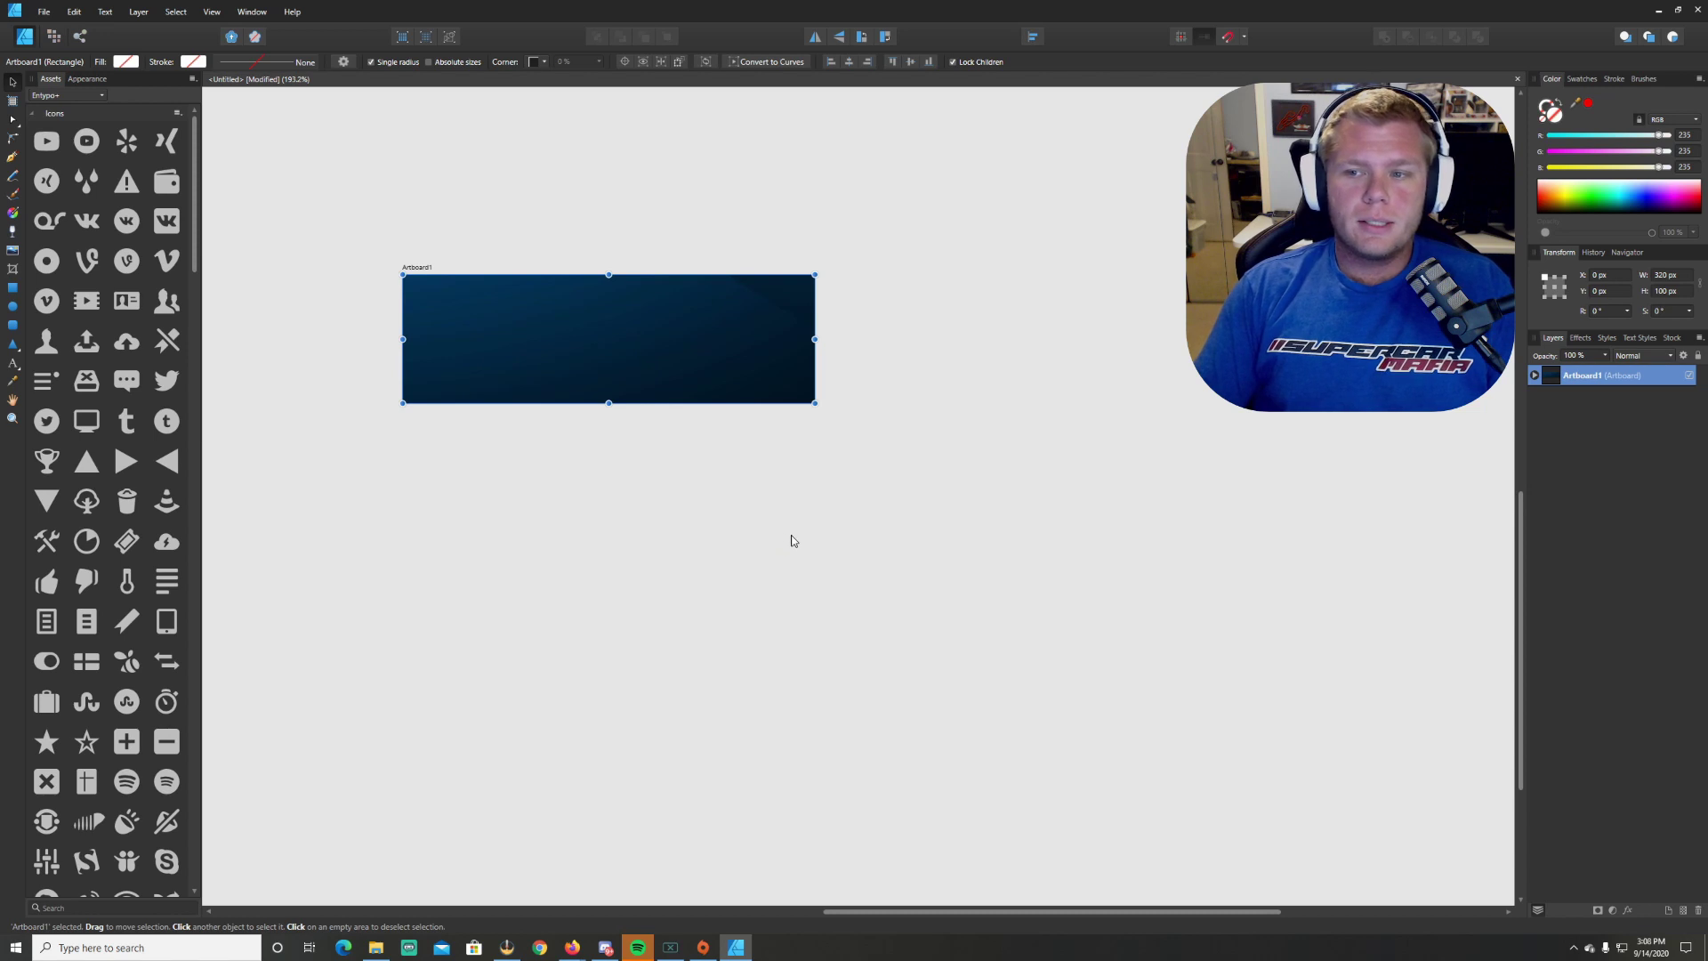
{"action": "left_click_drag", "start_coordinate": [794, 541], "coordinate": [718, 509]}
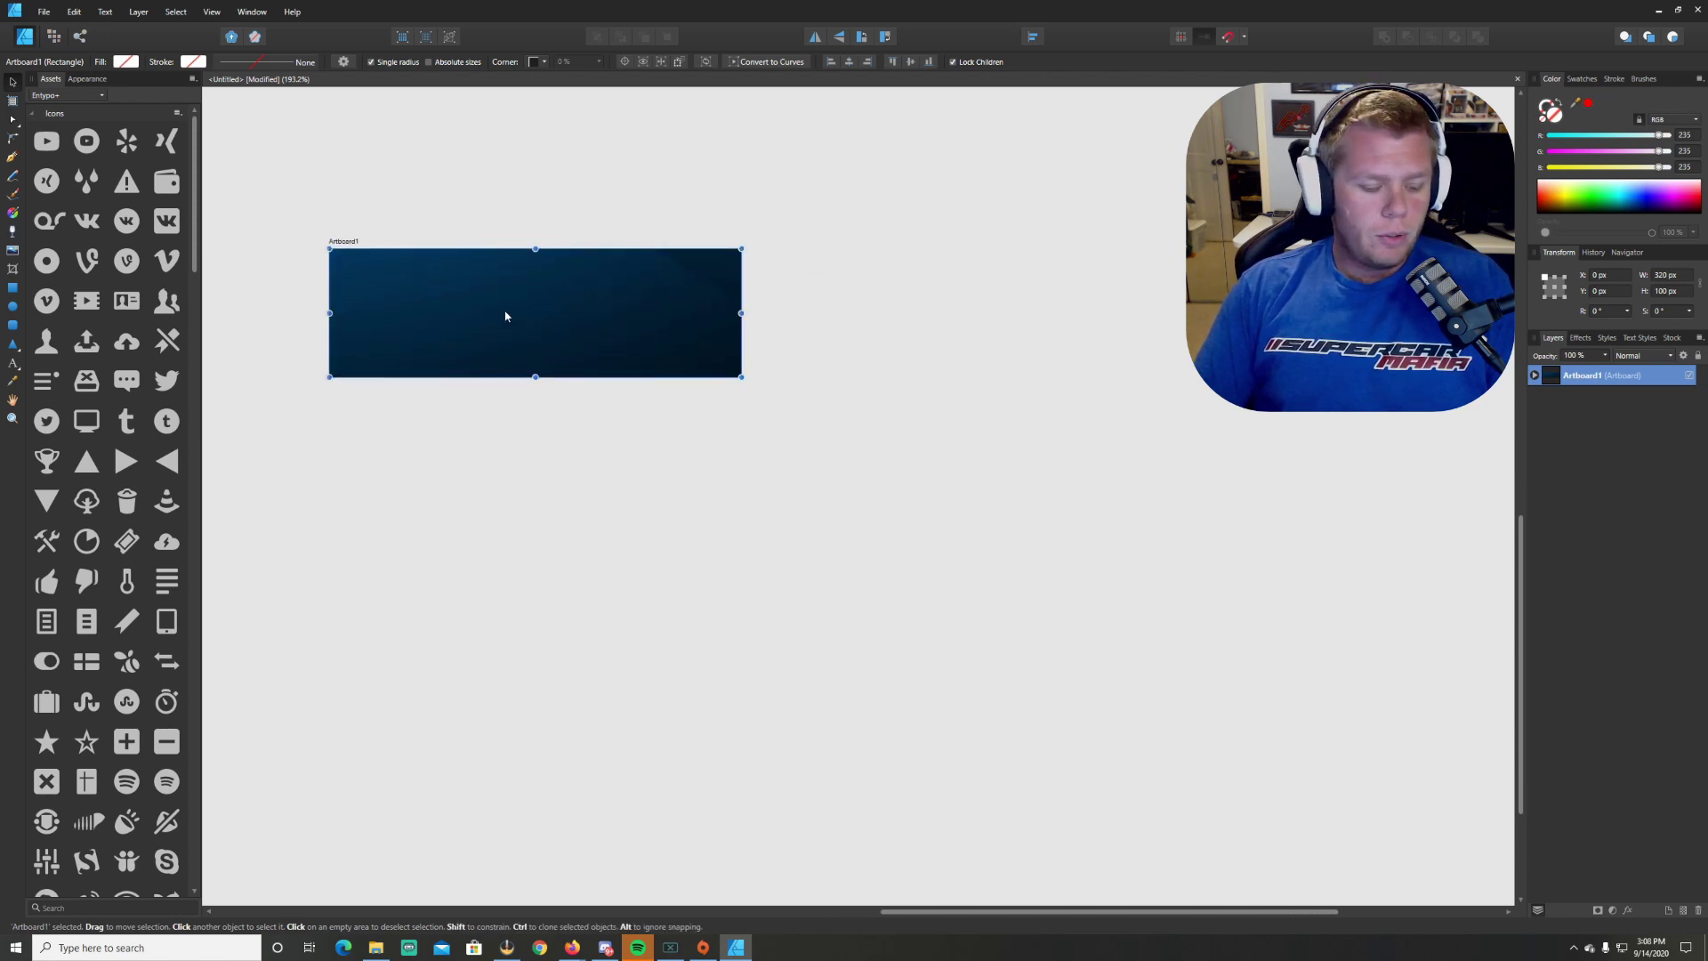
{"action": "left_click_drag", "start_coordinate": [521, 318], "coordinate": [950, 311]}
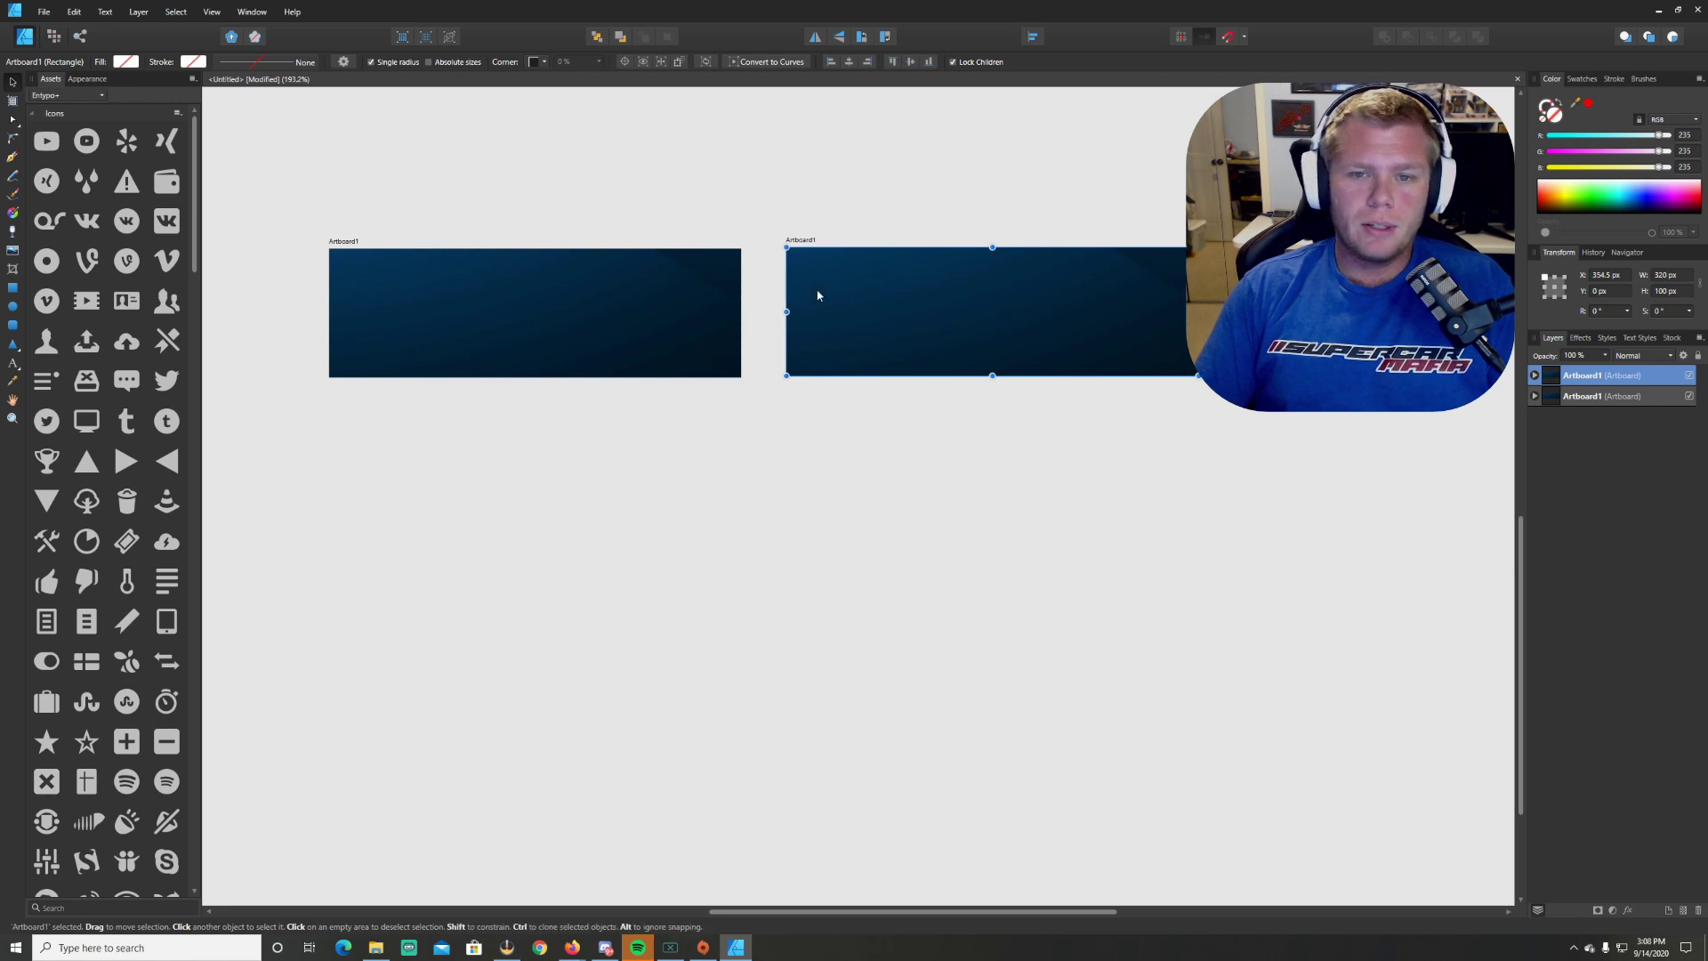
{"action": "mouse_move", "coordinate": [987, 296]}
{"action": "left_mouse_down"}
{"action": "mouse_move", "coordinate": [987, 473]}
{"action": "mouse_move", "coordinate": [979, 451]}
{"action": "mouse_move", "coordinate": [999, 469]}
{"action": "mouse_move", "coordinate": [520, 472]}
{"action": "mouse_move", "coordinate": [537, 465]}
{"action": "mouse_move", "coordinate": [515, 519]}
{"action": "mouse_move", "coordinate": [511, 629]}
{"action": "mouse_move", "coordinate": [954, 648]}
{"action": "mouse_move", "coordinate": [954, 796]}
{"action": "mouse_move", "coordinate": [496, 796]}
{"action": "left_mouse_up"}
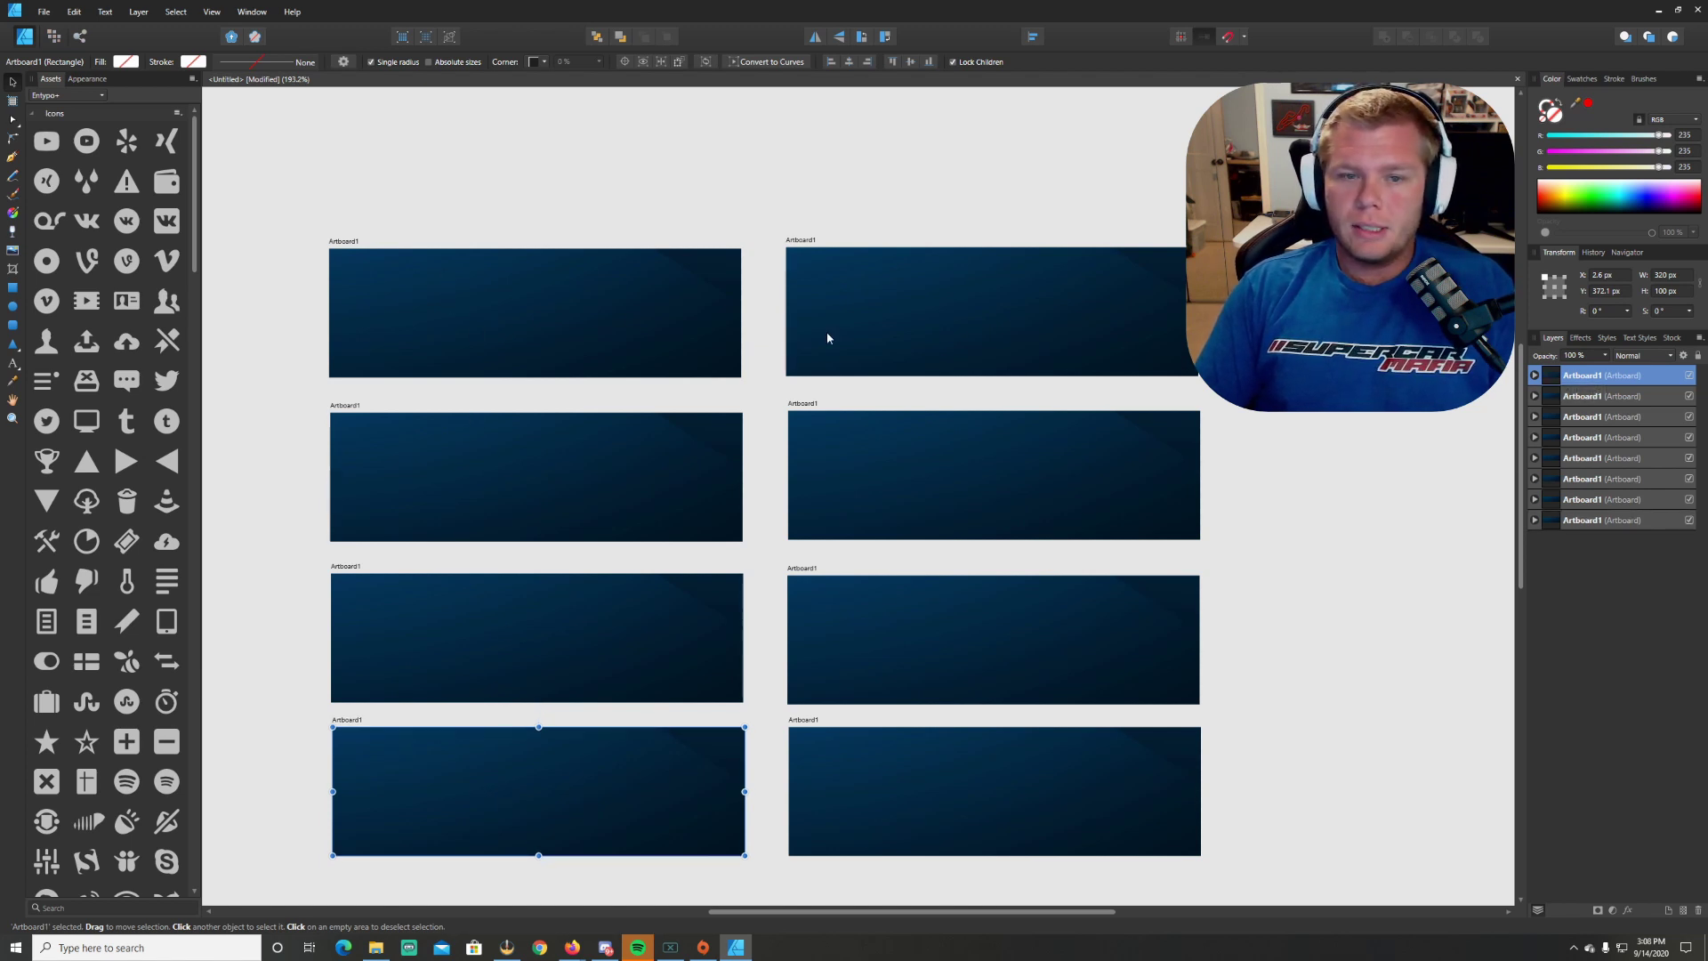
Step: Rename the first artboard in the upper-left of the grid as YouTube
{"action": "left_click", "coordinate": [573, 313]}
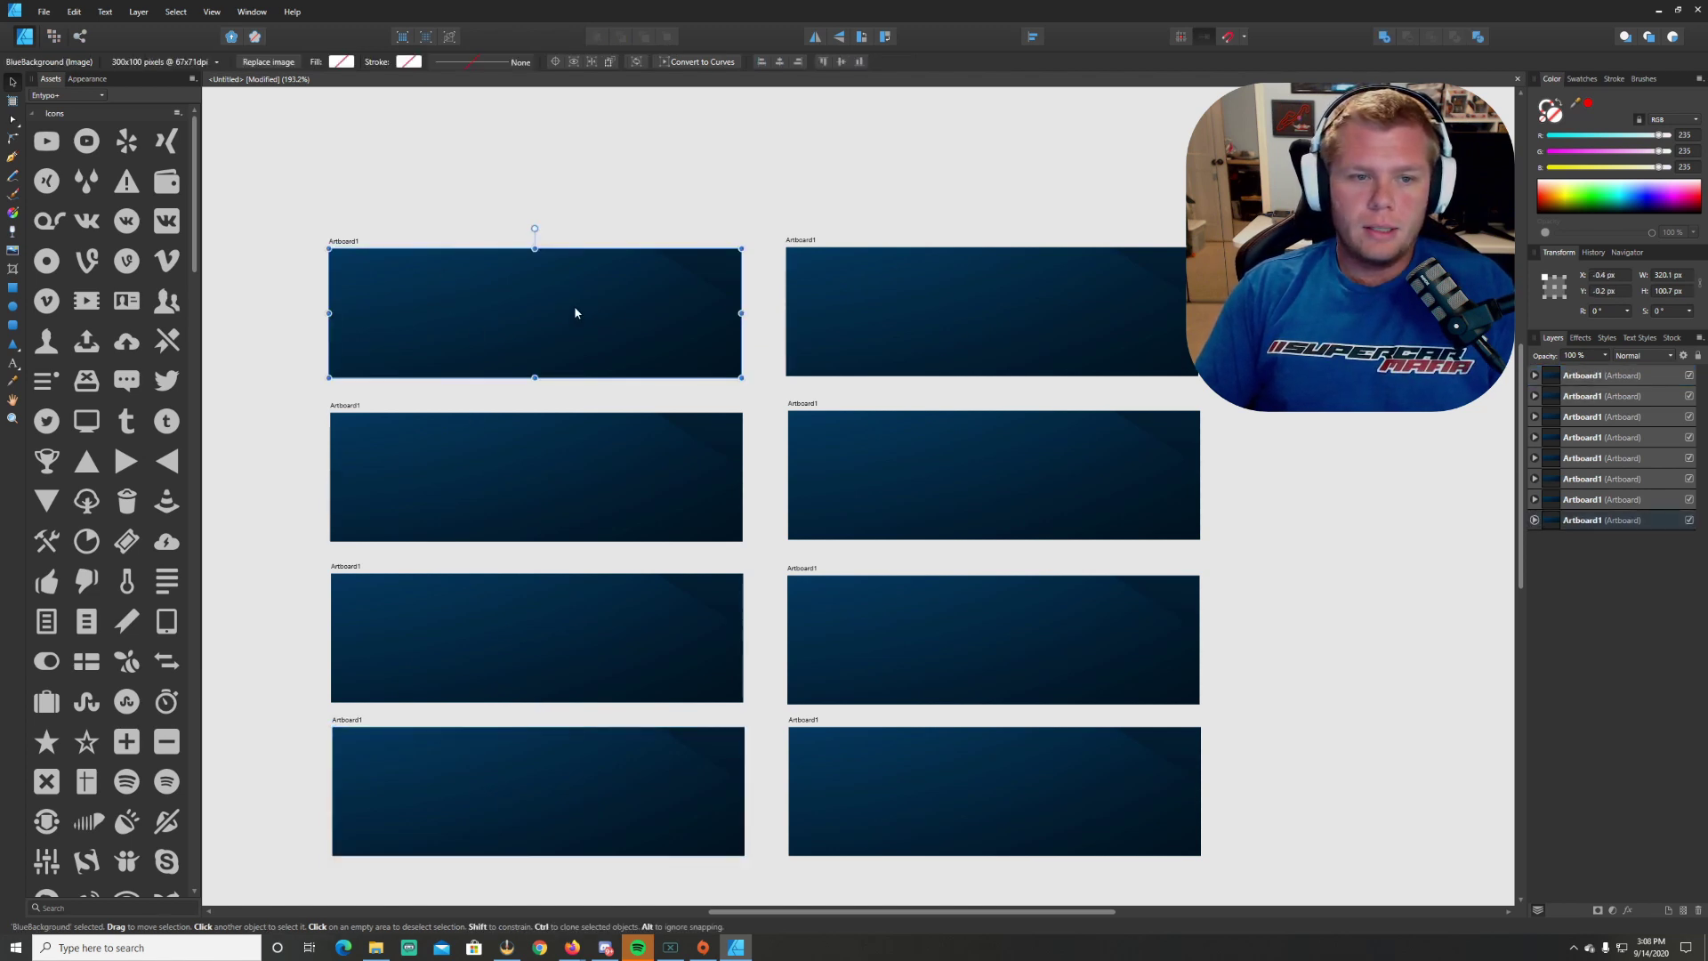
{"action": "double_click", "coordinate": [1590, 520]}
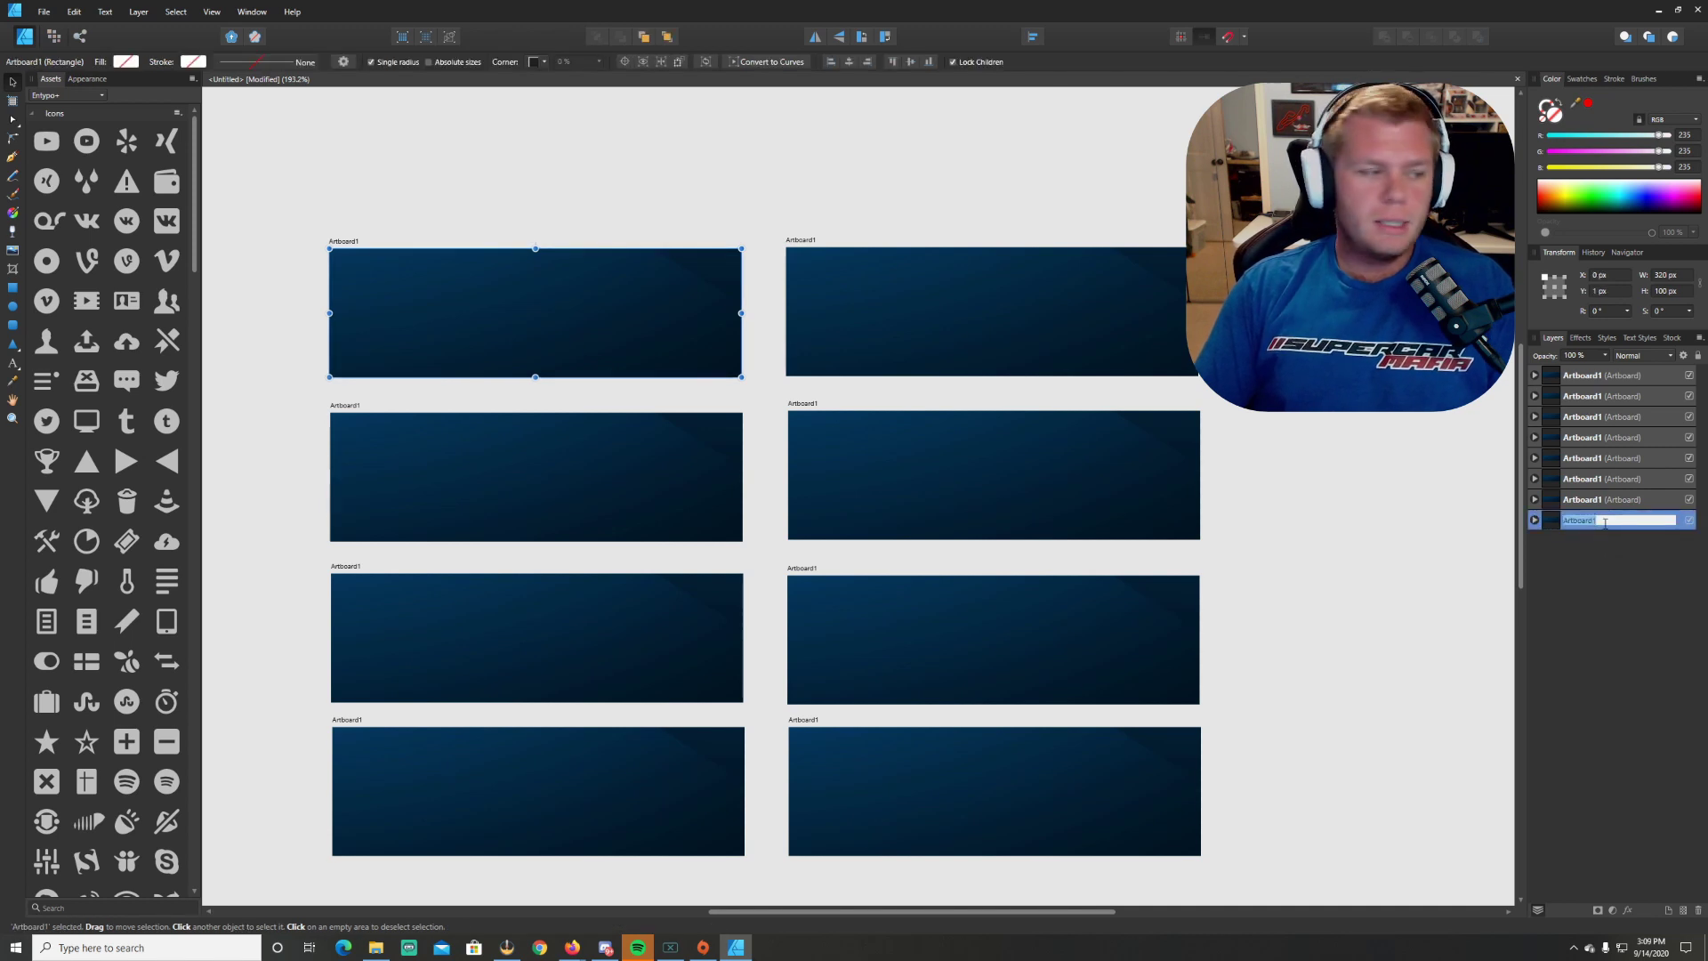
{"action": "type", "text": "YouTub"}
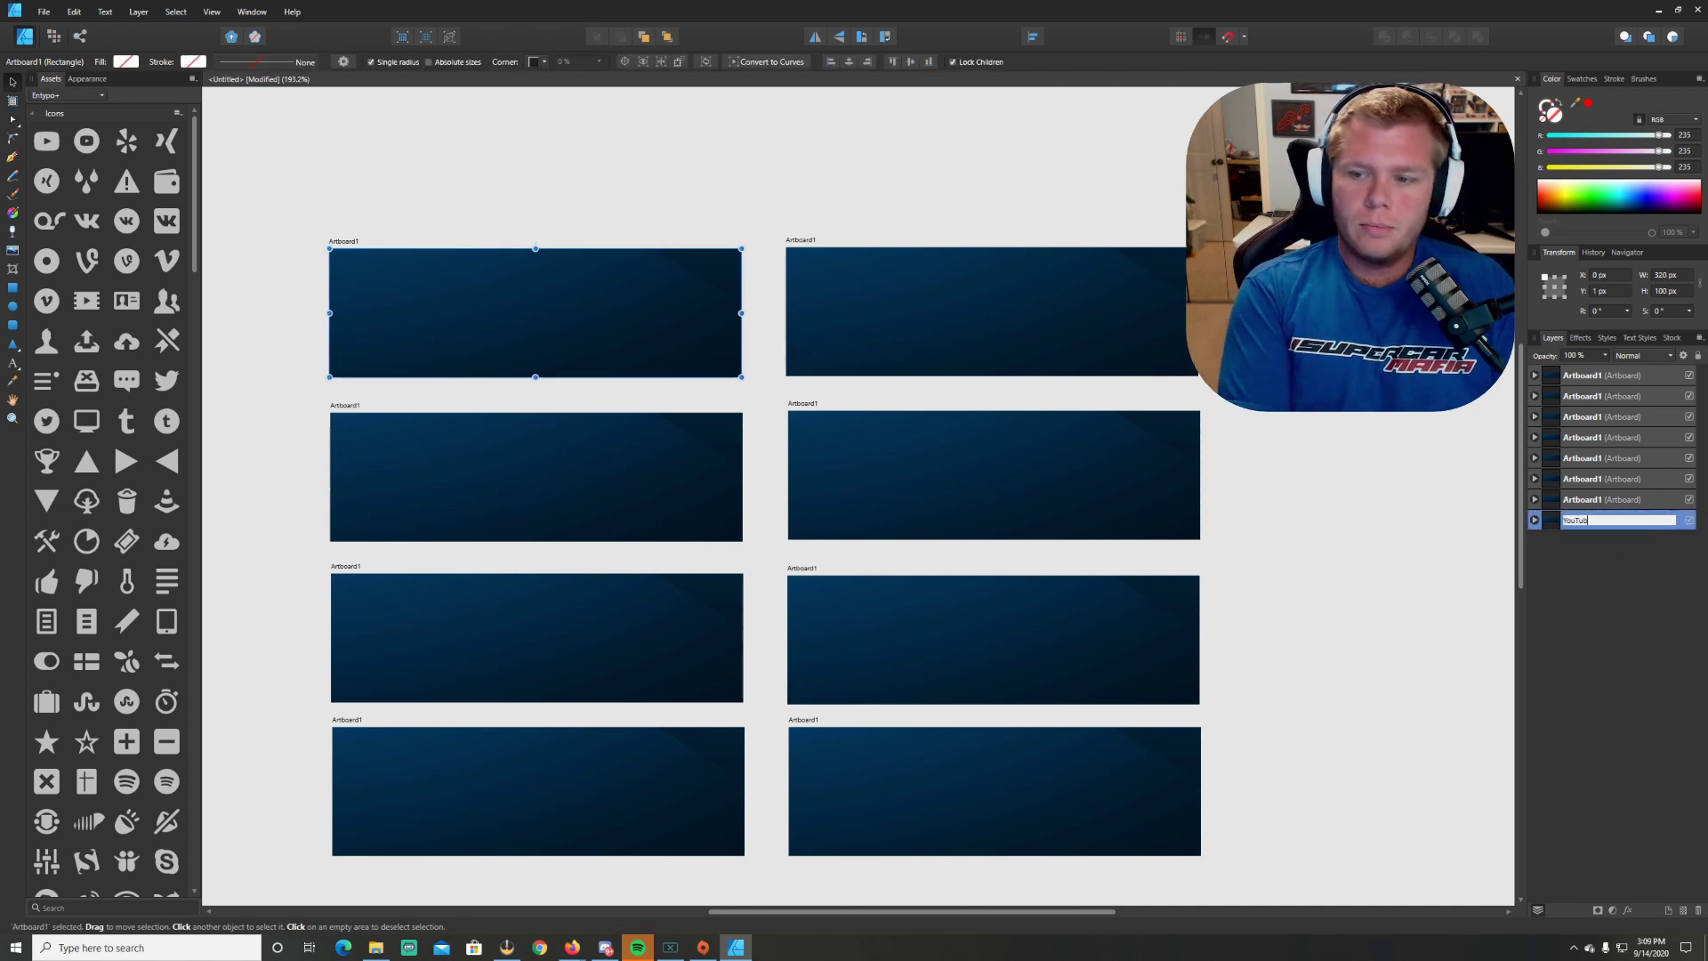
{"action": "type", "text": "e"}
{"action": "key", "text": "Return"}
Step: Rename the right-hand artboard of the first row as Discord and the right-hand one of the second row as Donate
{"action": "left_click", "coordinate": [1580, 500]}
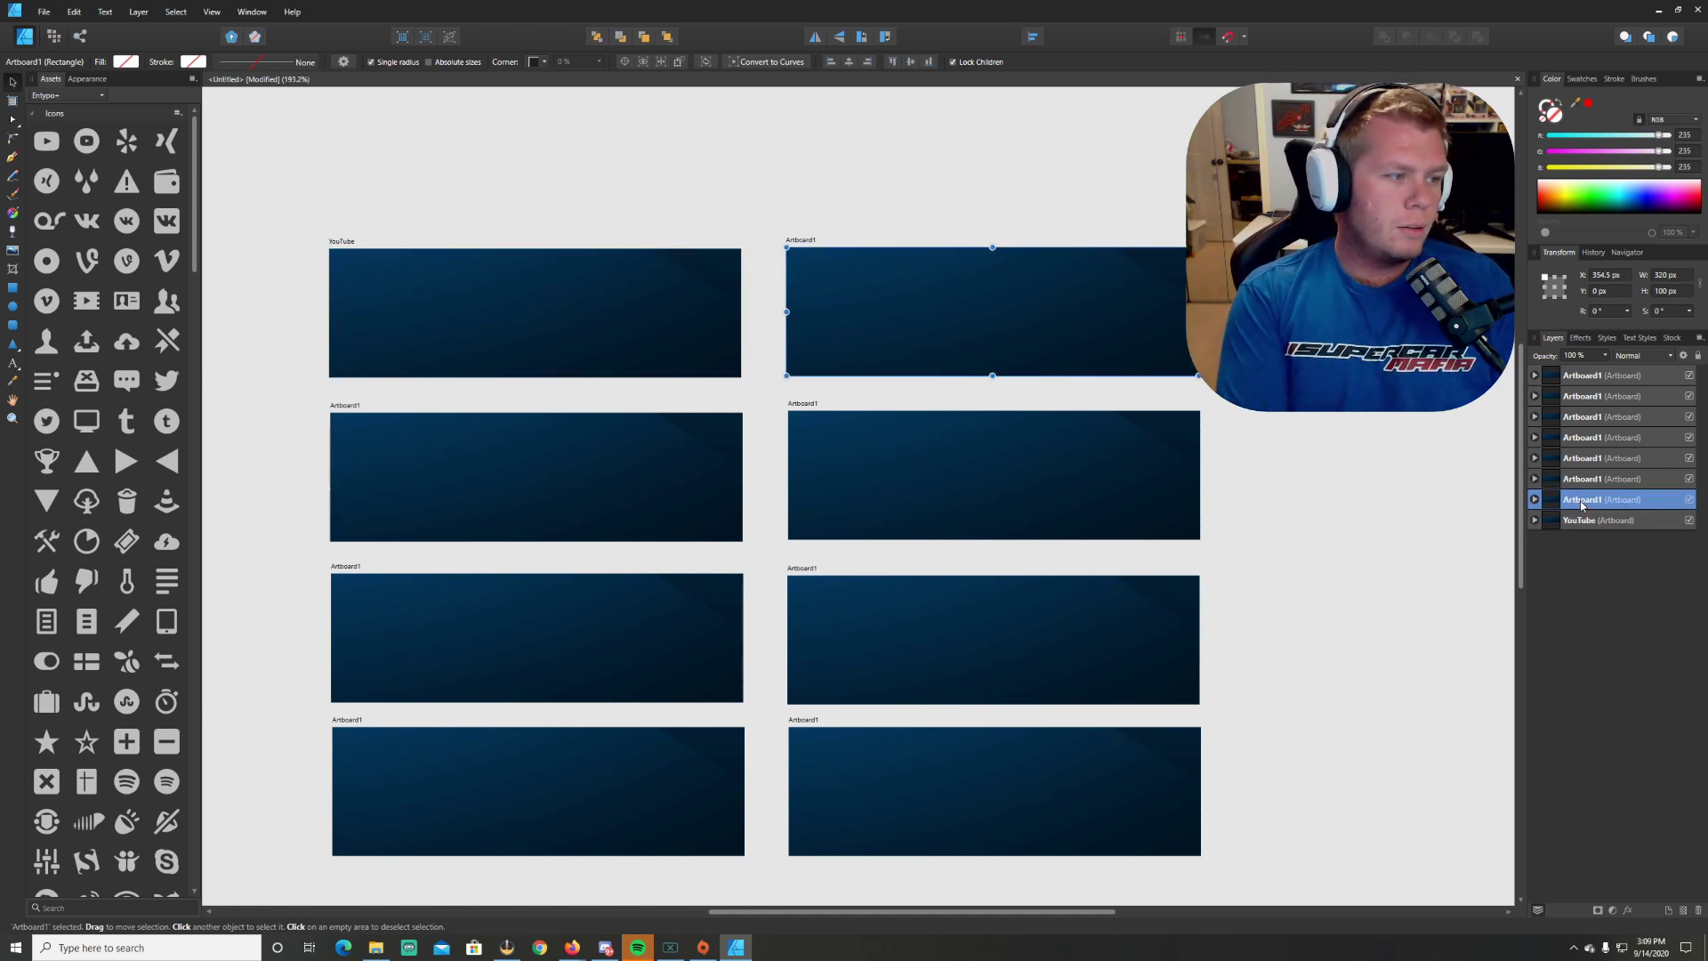
{"action": "key", "text": "i"}
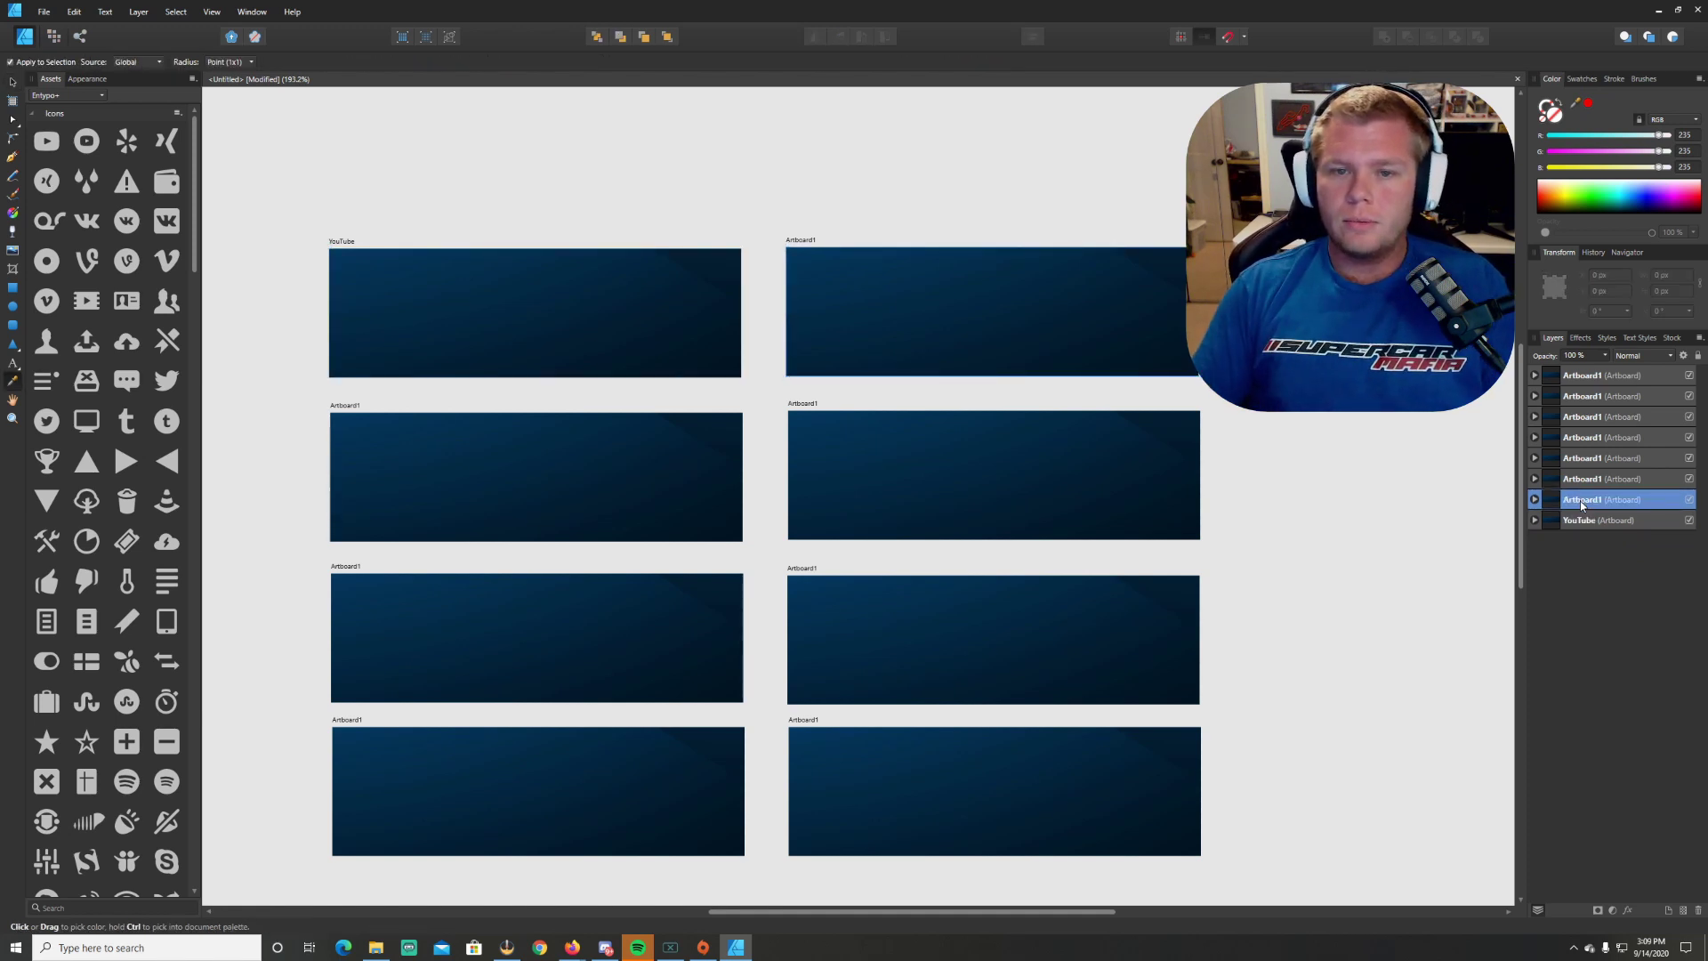
{"action": "double_click", "coordinate": [1580, 500]}
{"action": "type", "text": "Discord"}
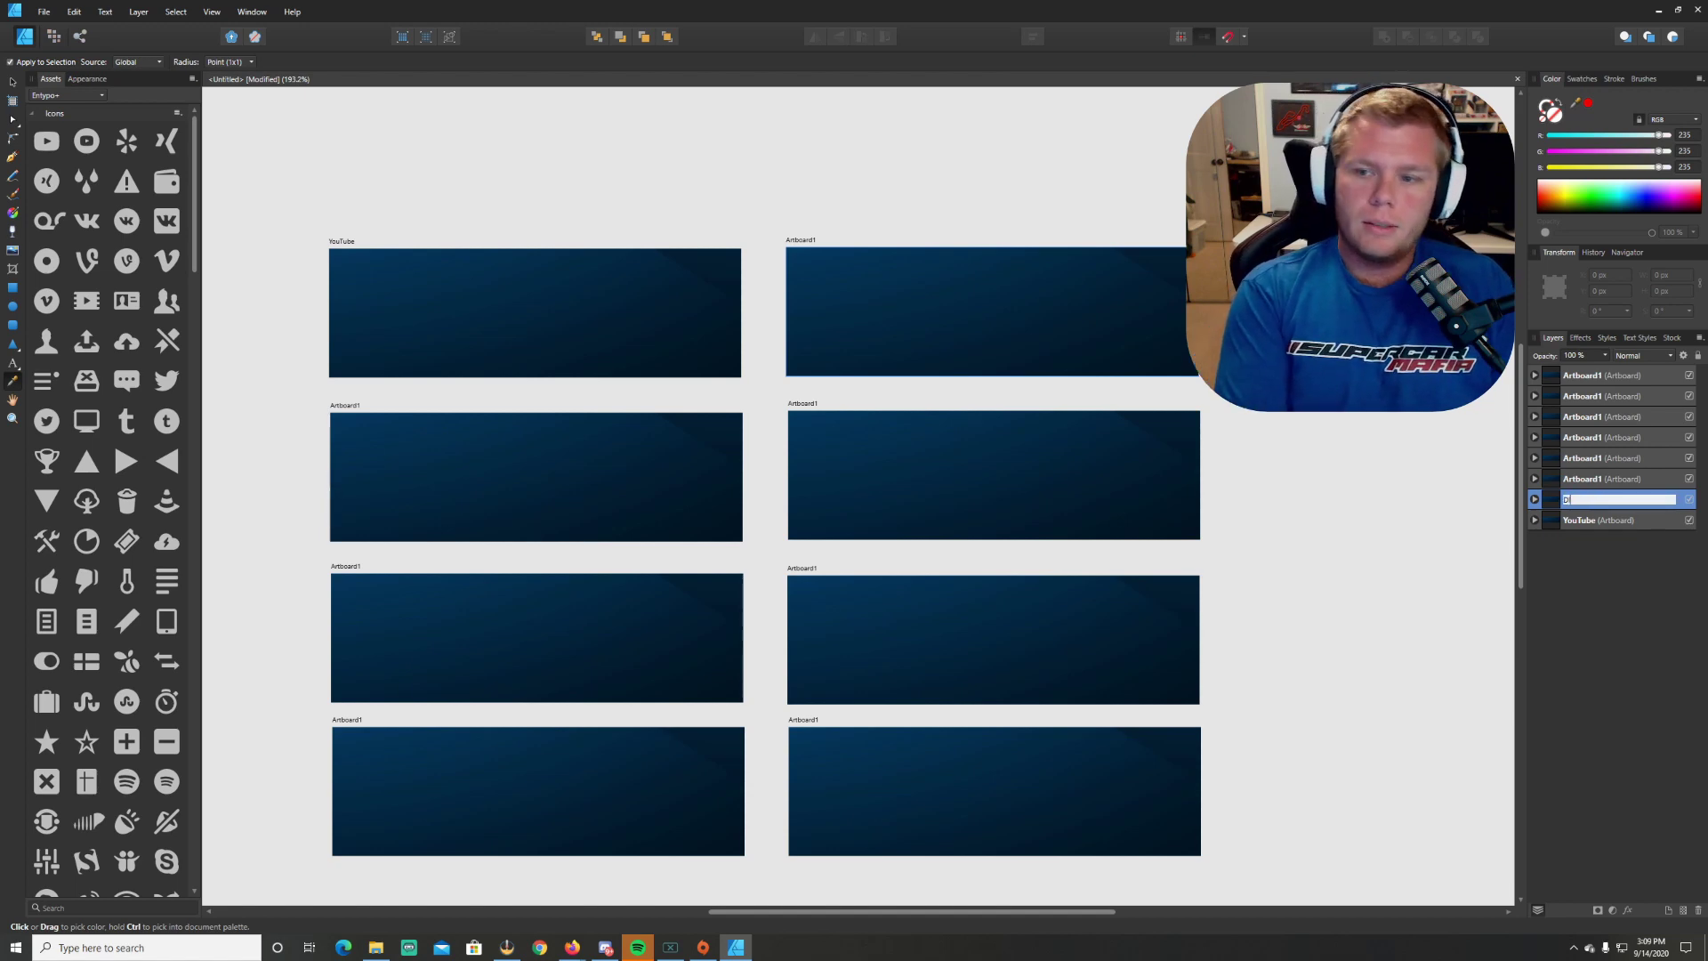
{"action": "double_click", "coordinate": [1594, 480]}
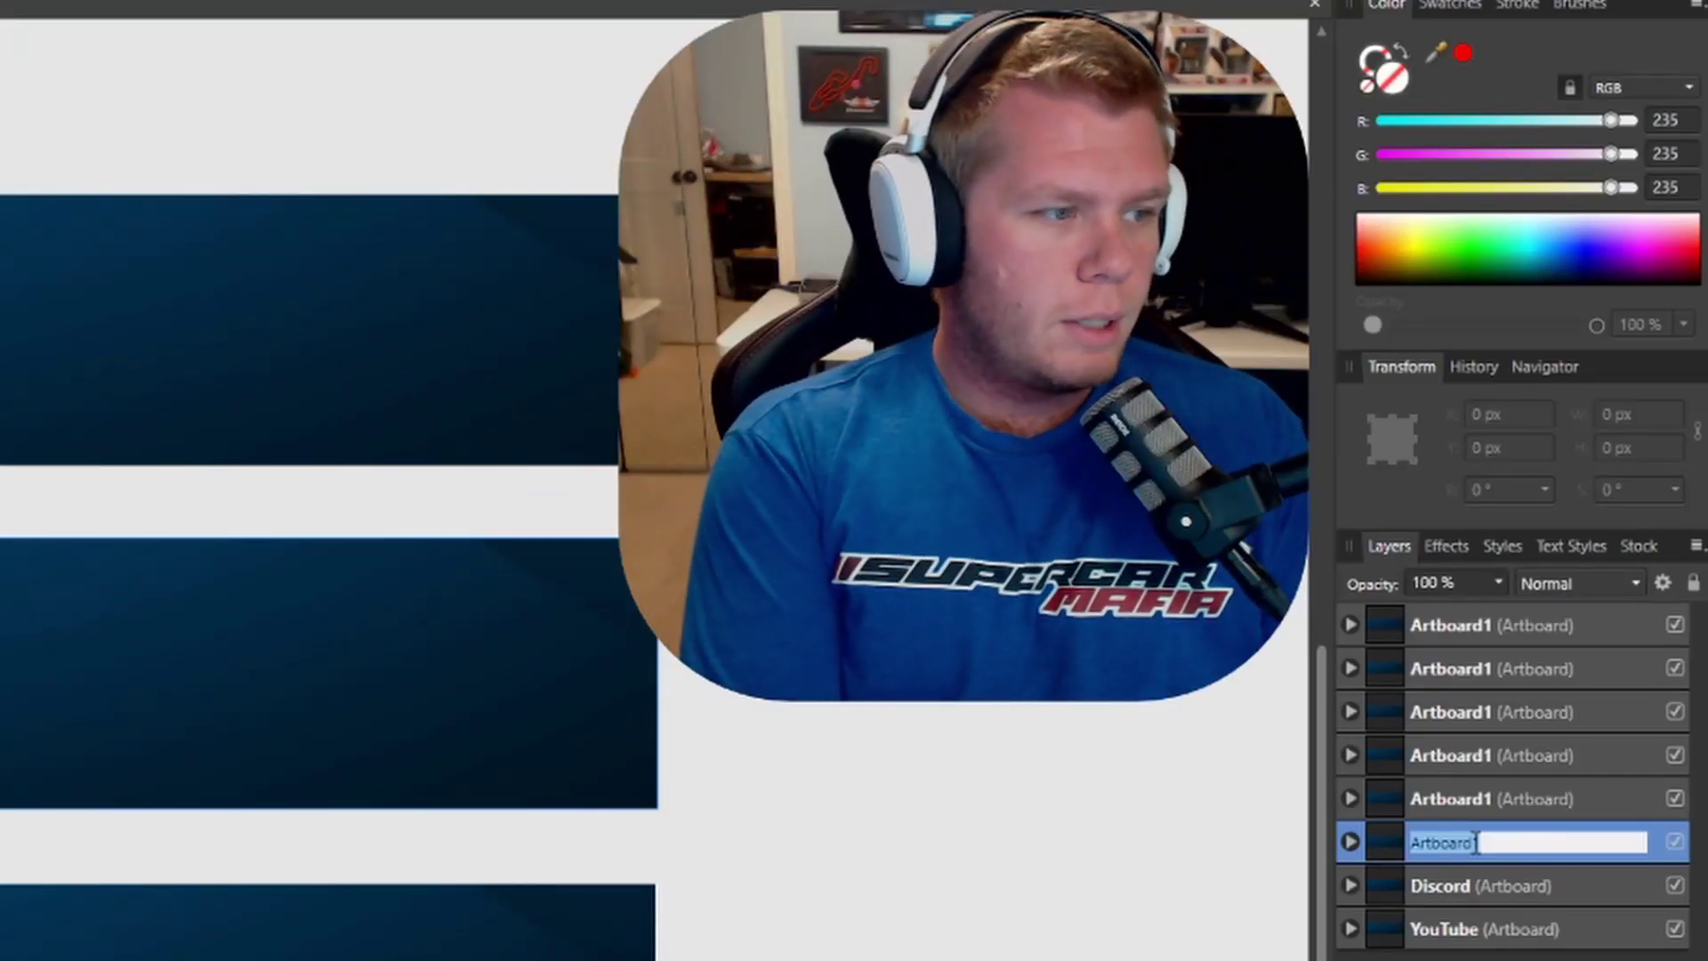
{"action": "type", "text": "Donate"}
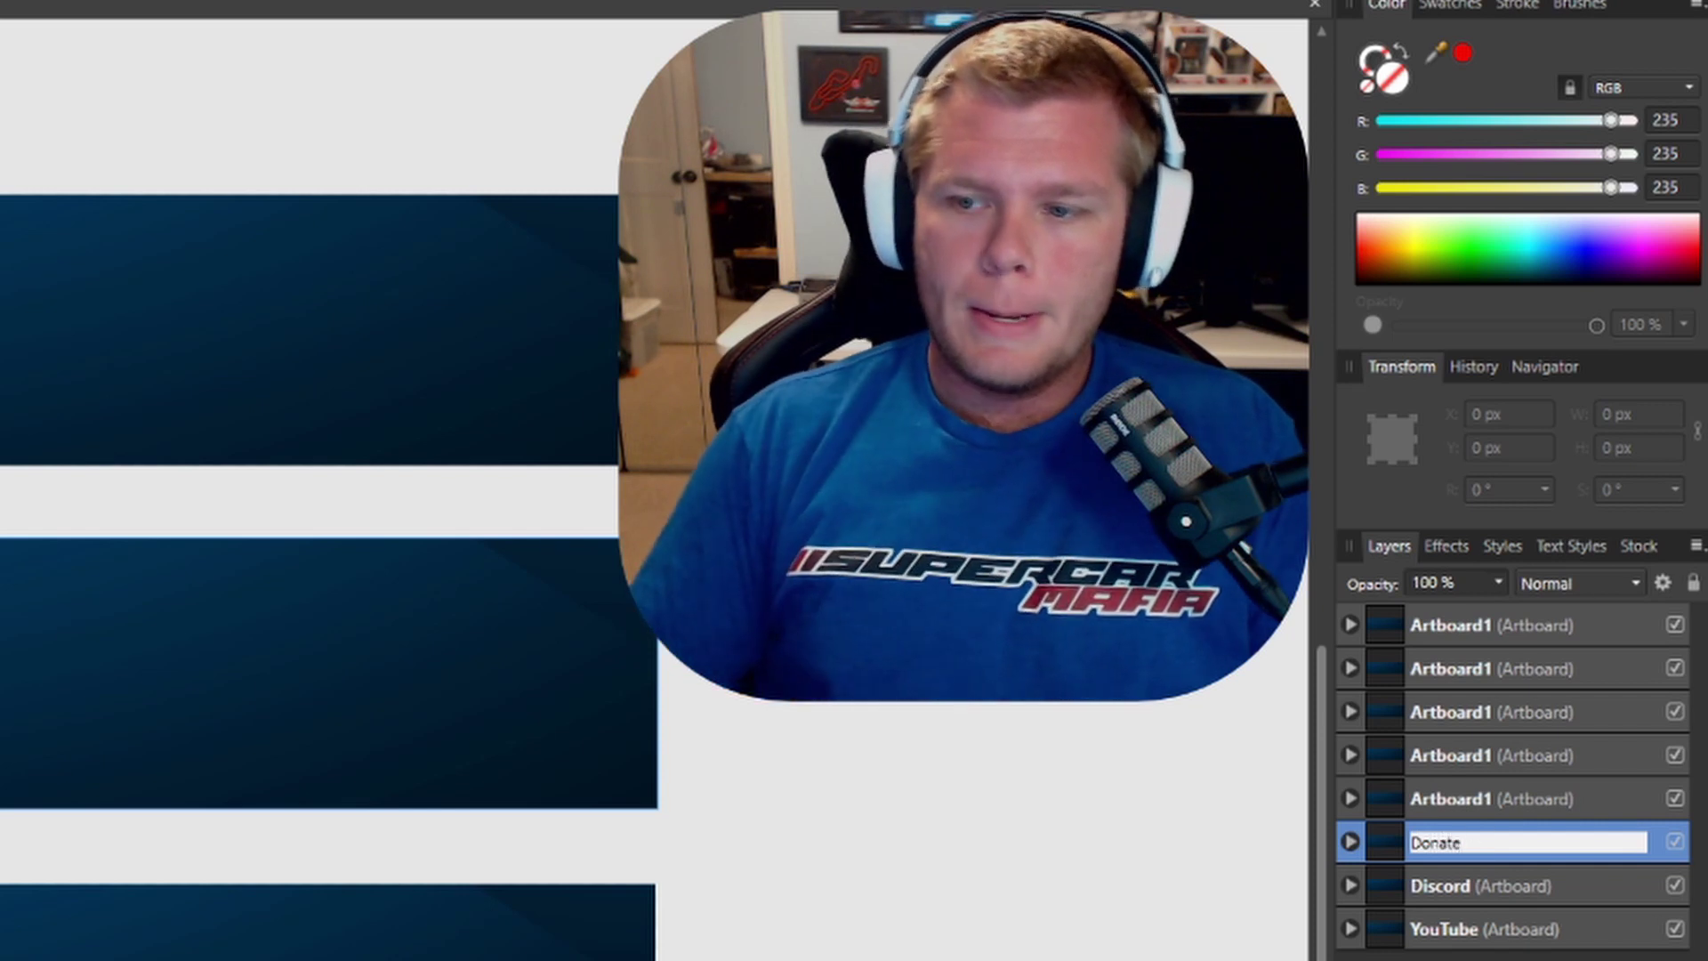
Step: Rename the left-hand artboard of the second row as Pc Specs and the left-hand one of the third row as Rules
{"action": "key", "text": "Return"}
{"action": "double_click", "coordinate": [1464, 799]}
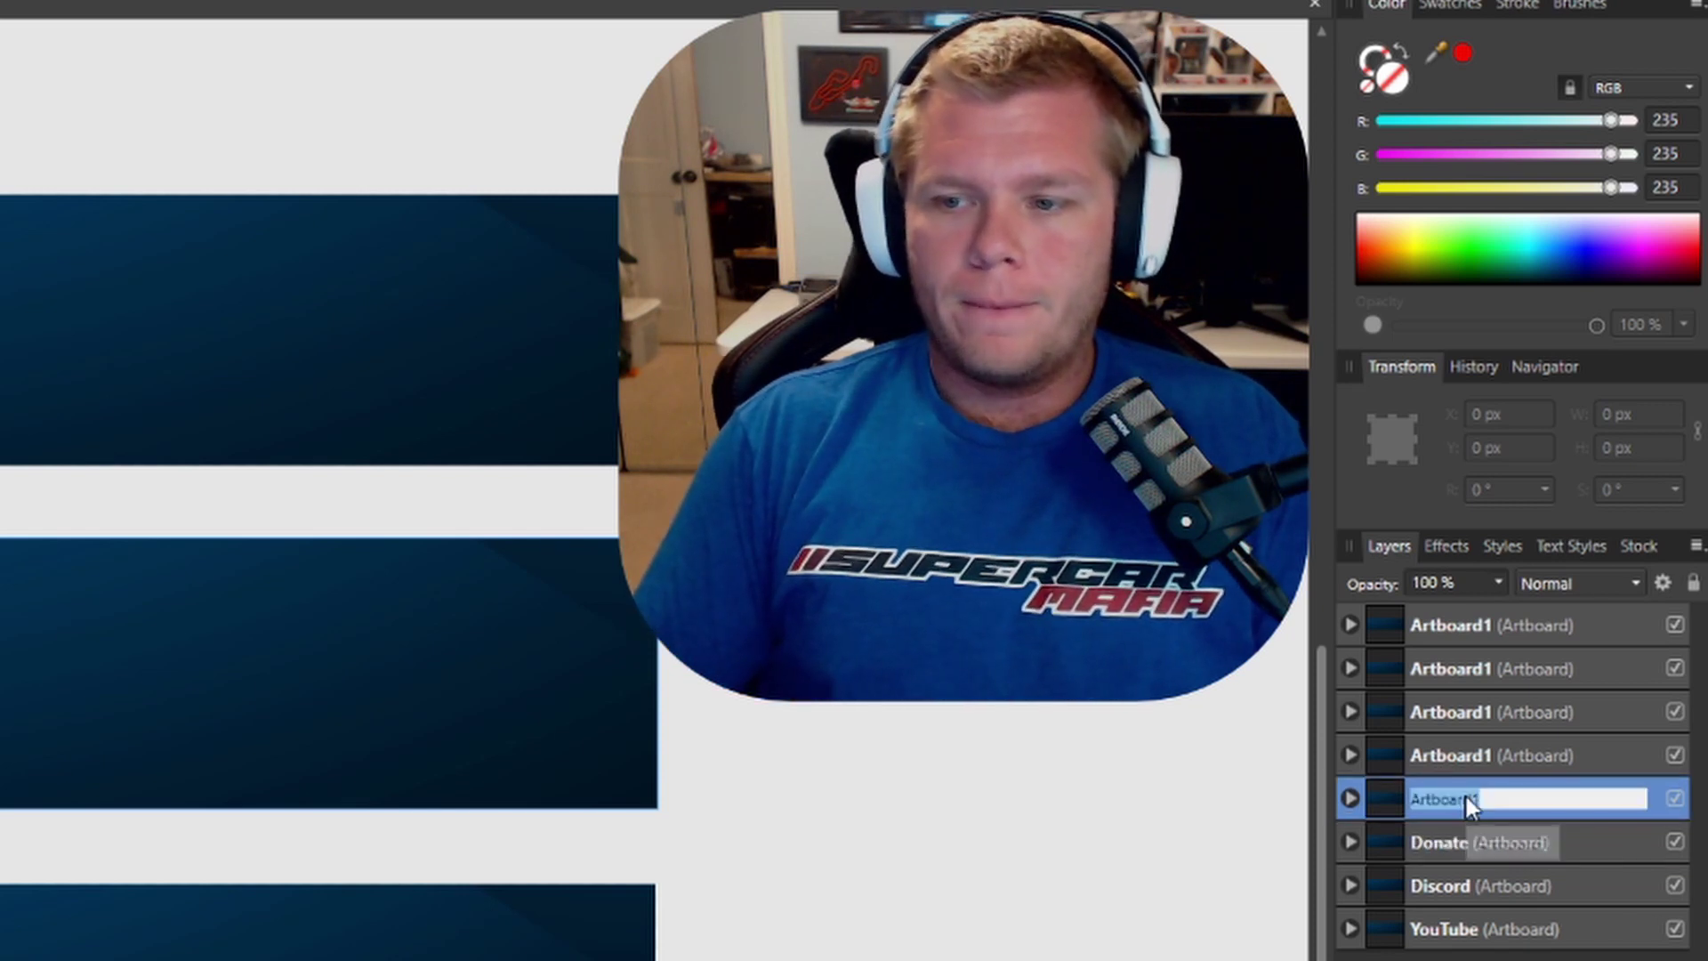
{"action": "type", "text": "Pc Specs"}
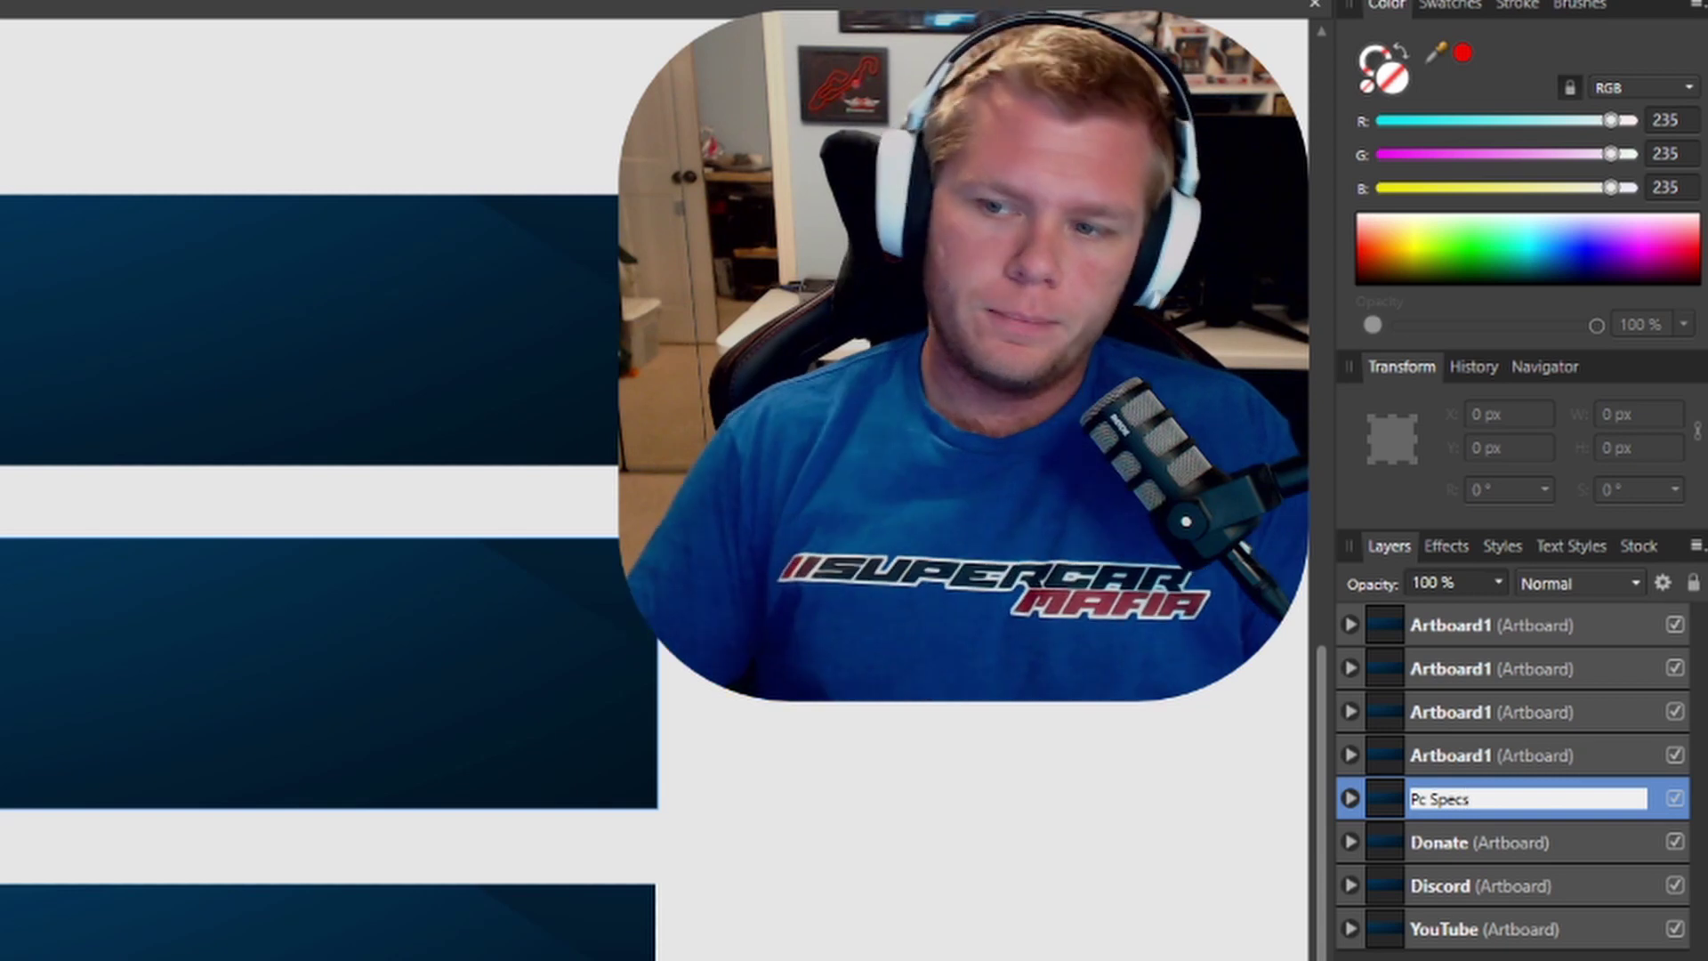
{"action": "key", "text": "Return"}
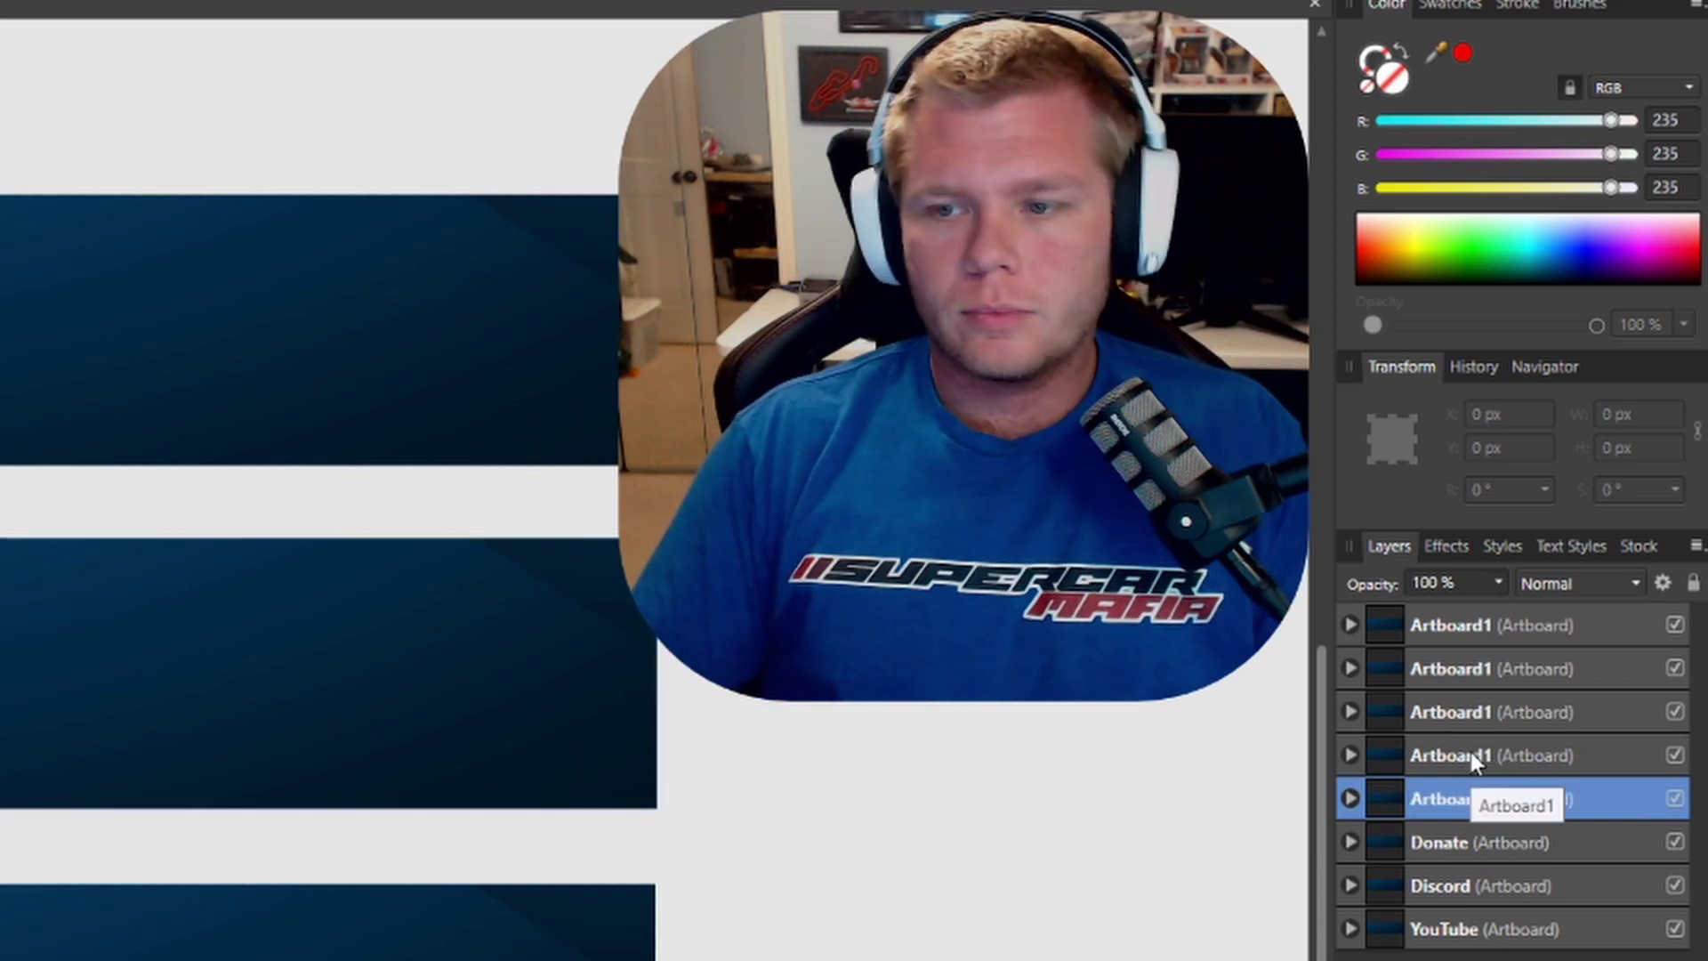
{"action": "double_click", "coordinate": [1471, 751]}
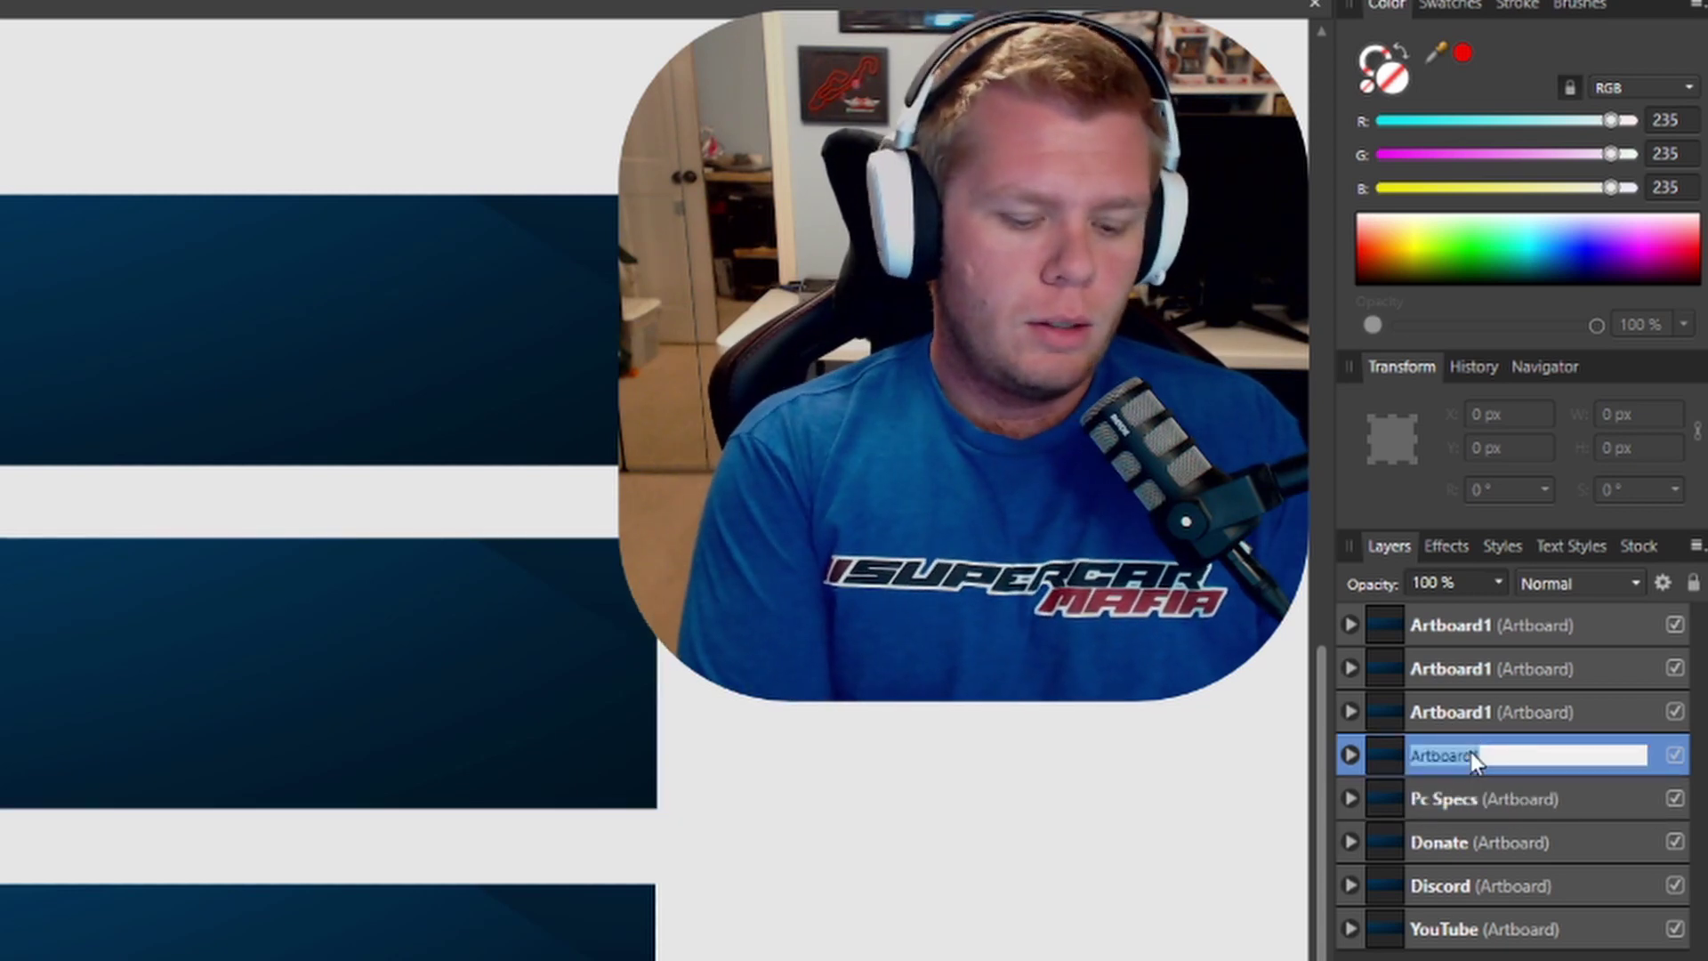
{"action": "type", "text": "Rules"}
{"action": "key", "text": "Return"}
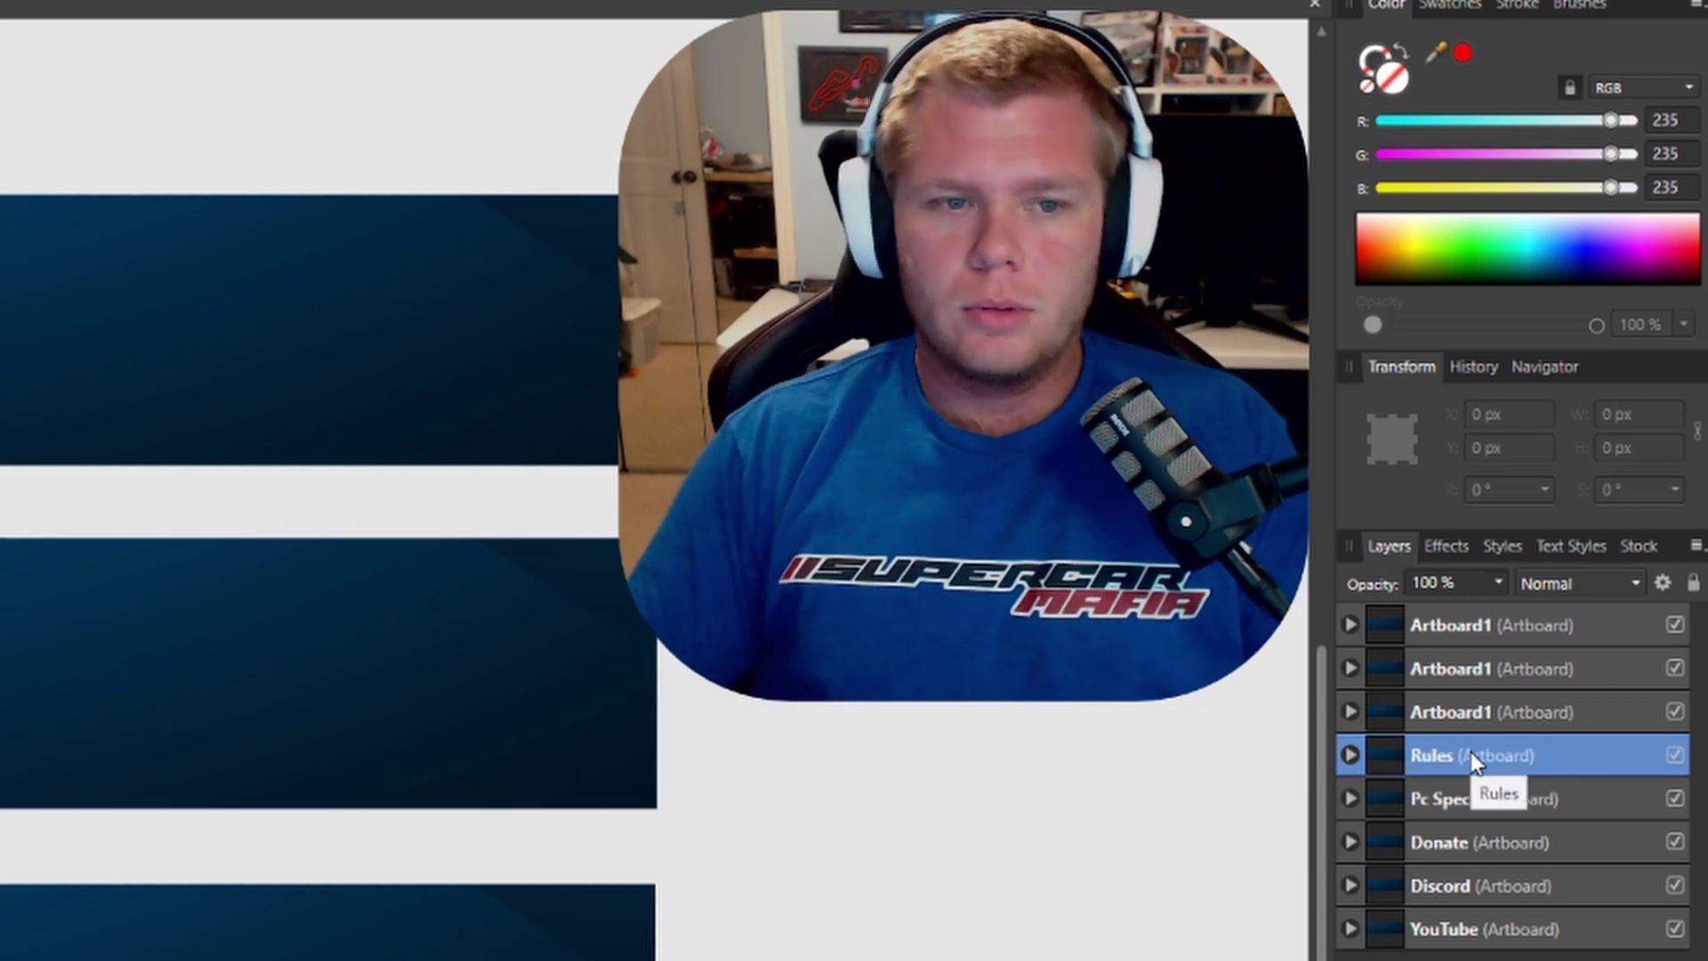
Step: Rename the right-hand artboard of the third row as Subscribe and the right-hand one of the fourth row as Twitter
{"action": "double_click", "coordinate": [1449, 714]}
{"action": "type", "text": "S"}
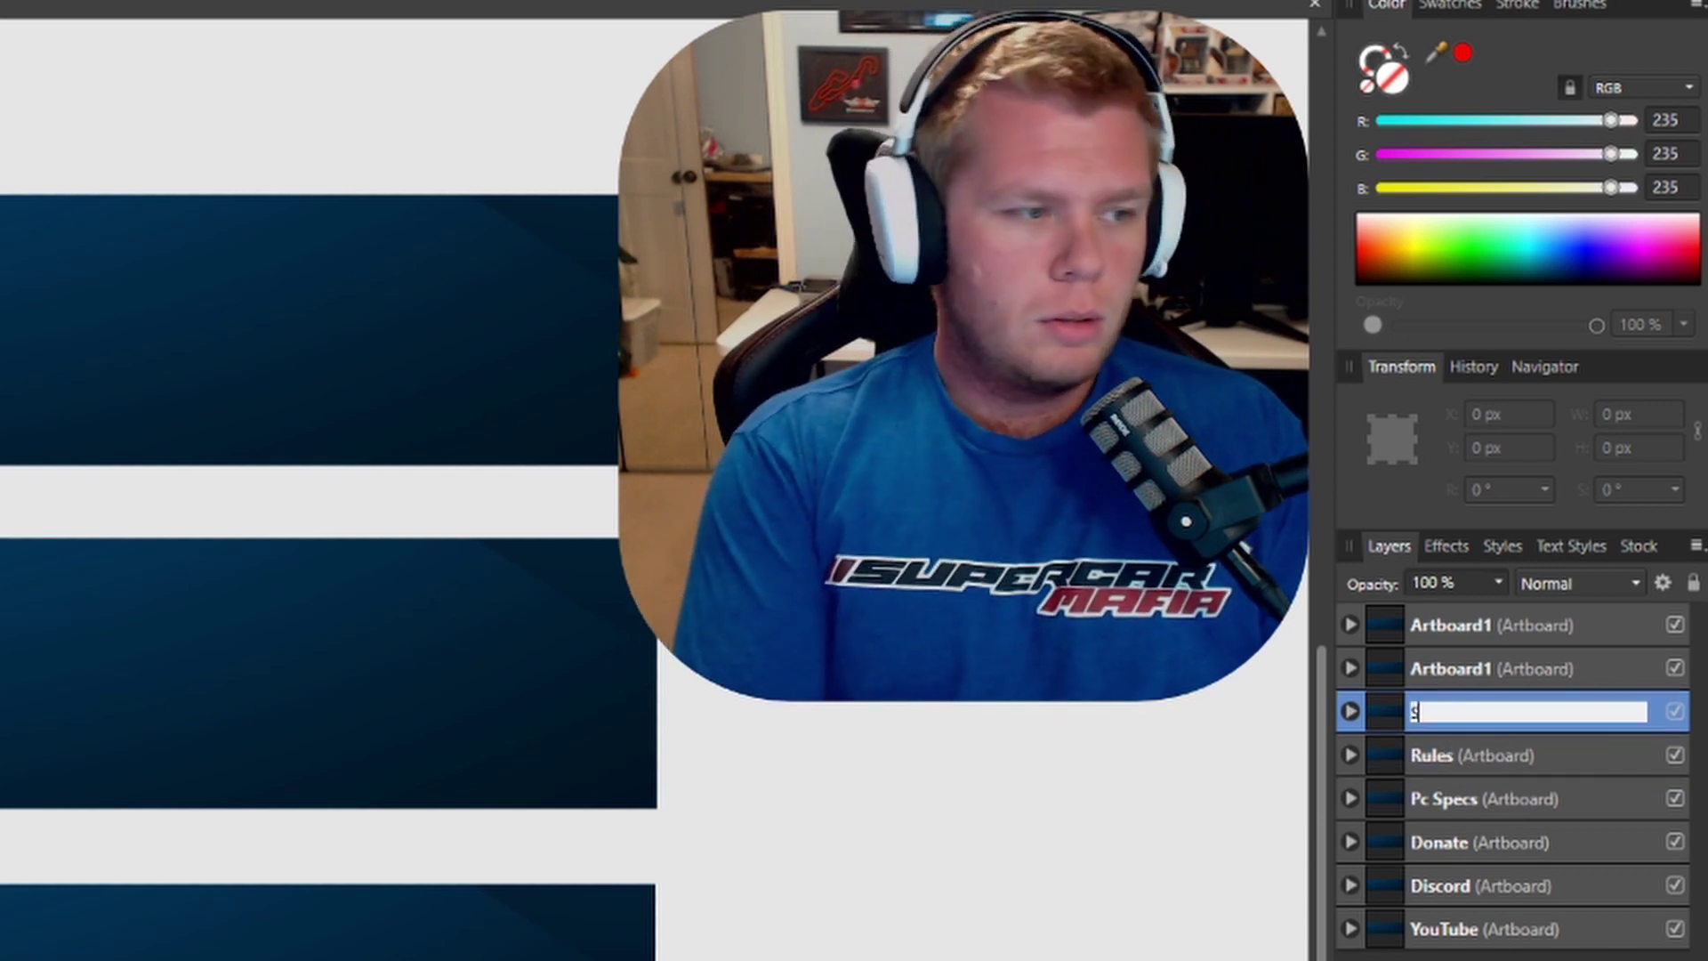
{"action": "type", "text": "ubscribe"}
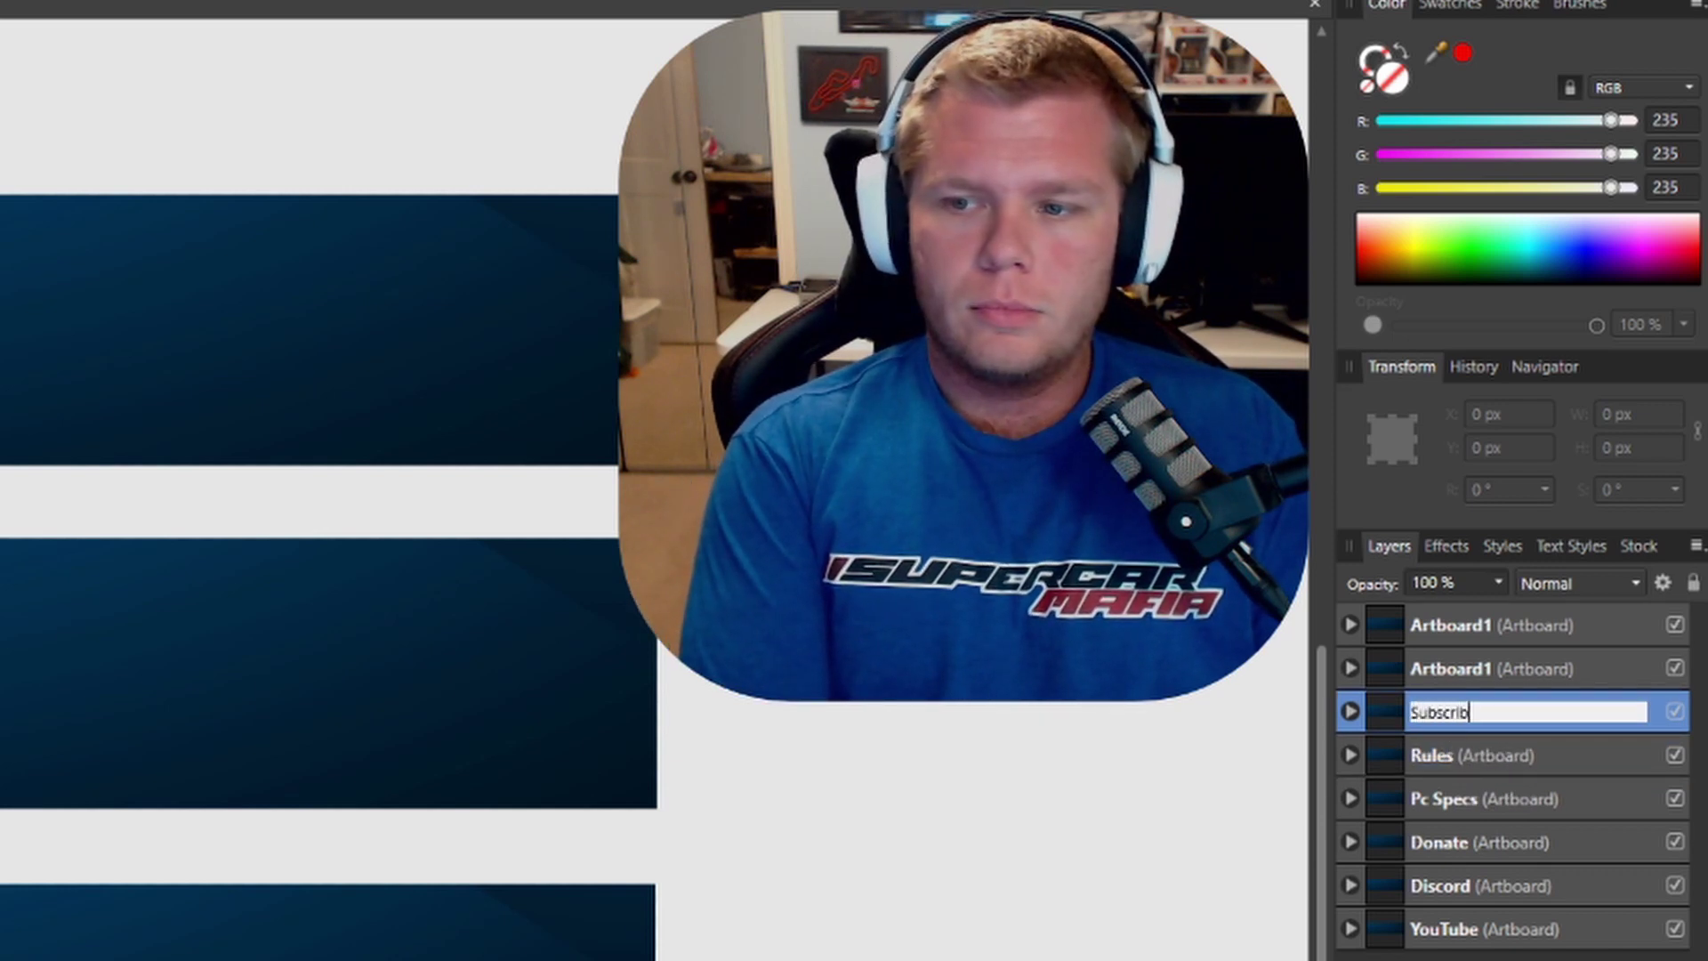
{"action": "key", "text": "Return"}
{"action": "double_click", "coordinate": [1449, 670]}
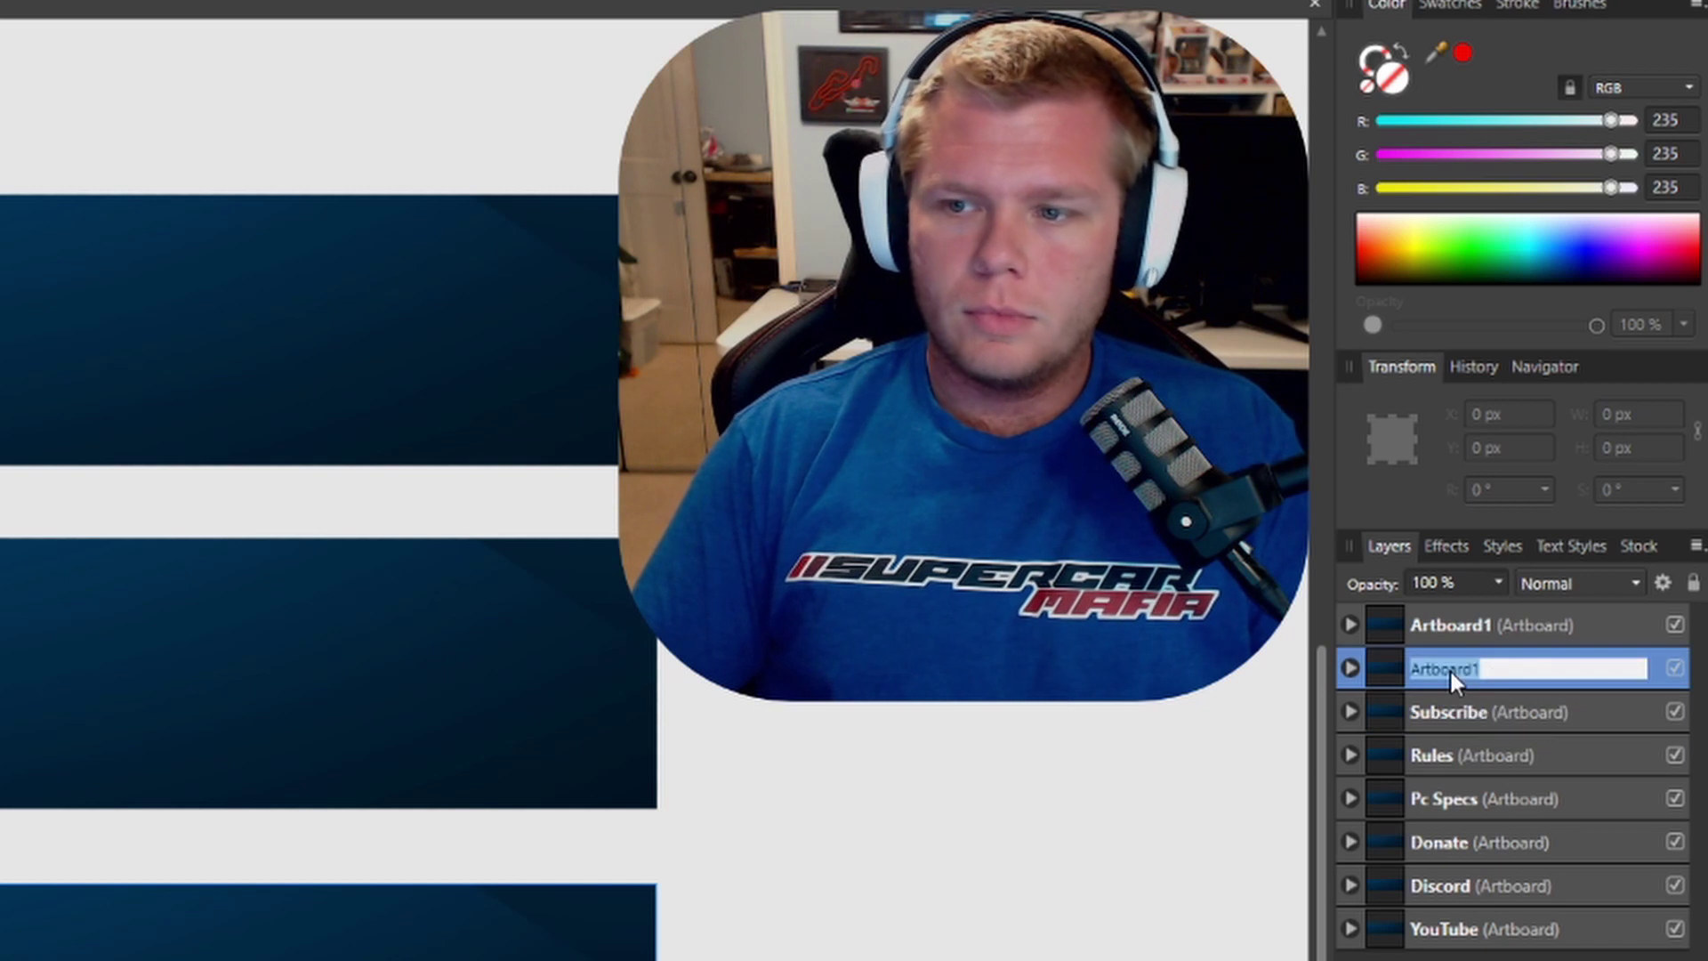
{"action": "type", "text": "Twitter"}
{"action": "key", "text": "Return"}
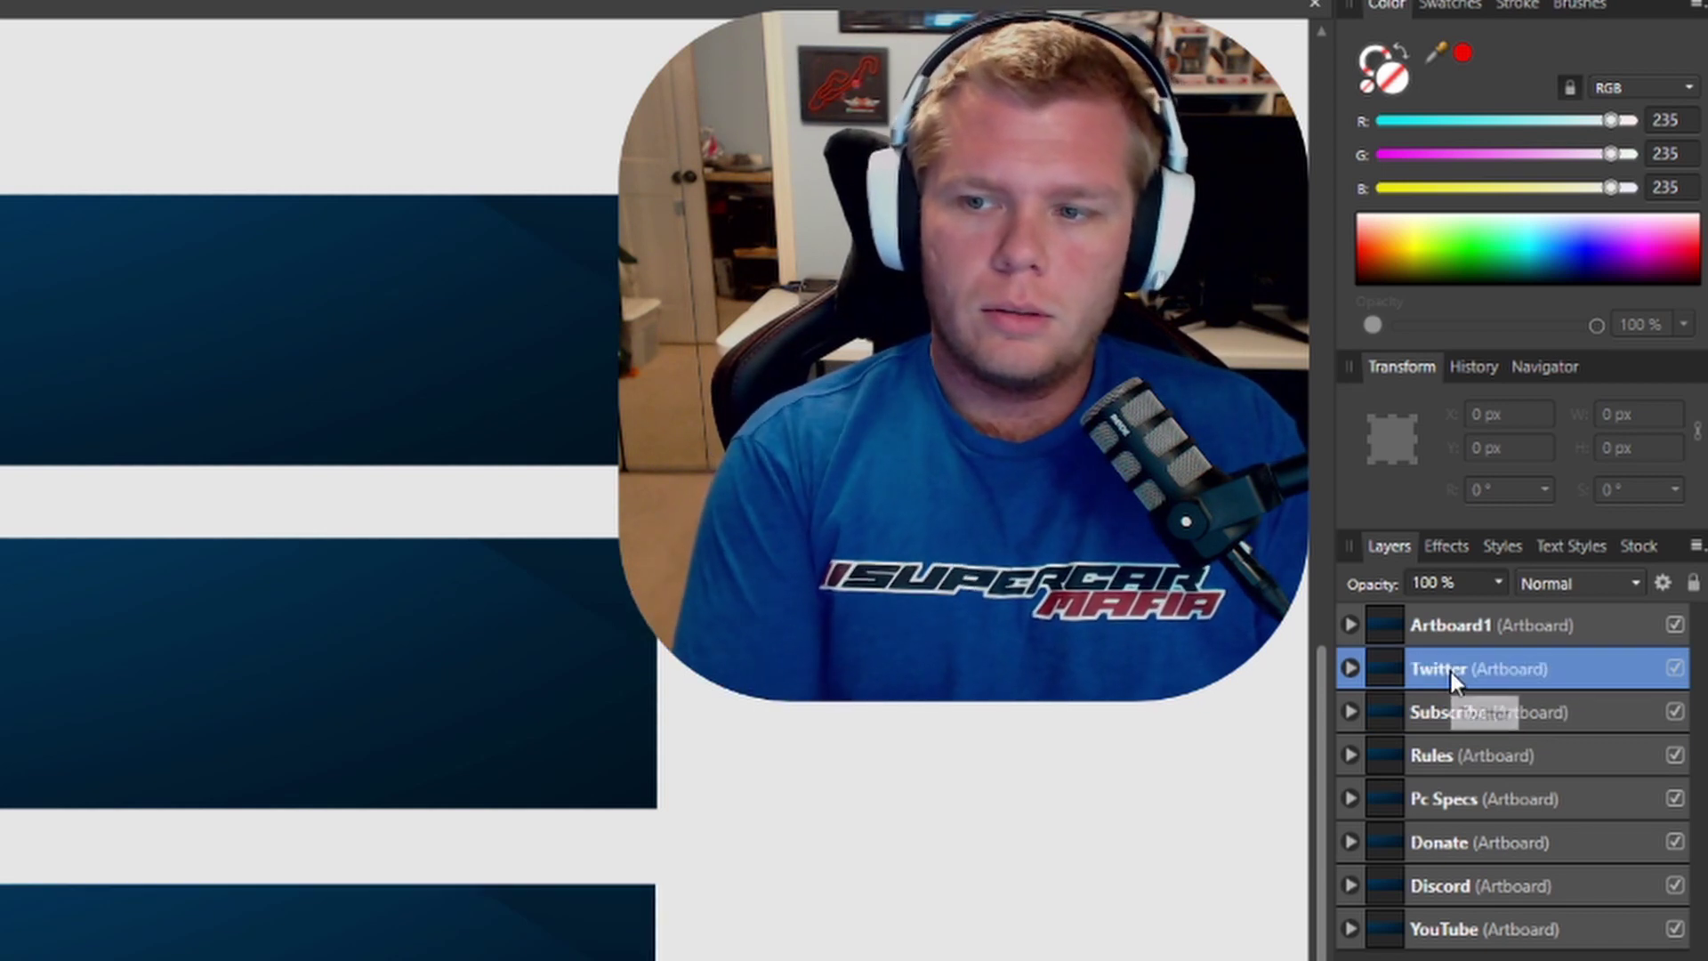
Step: Rename the remaining left-hand artboard of the fourth row as About Me
{"action": "double_click", "coordinate": [1432, 627]}
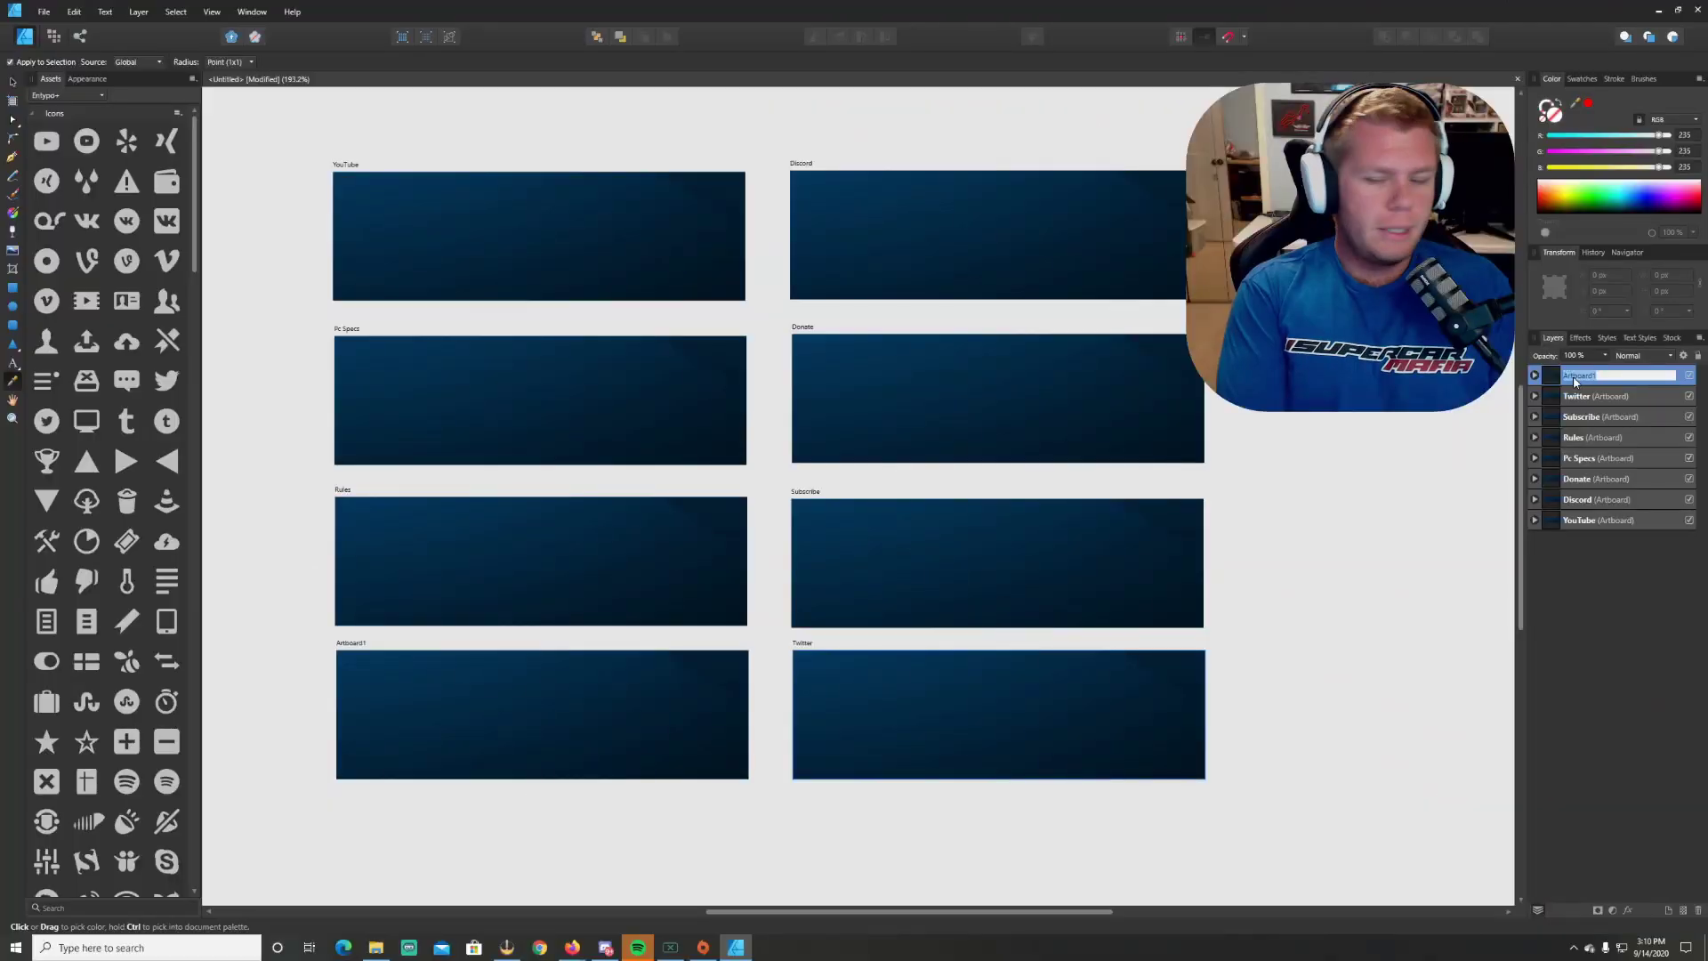
{"action": "type", "text": "About Me"}
{"action": "key", "text": "Return"}
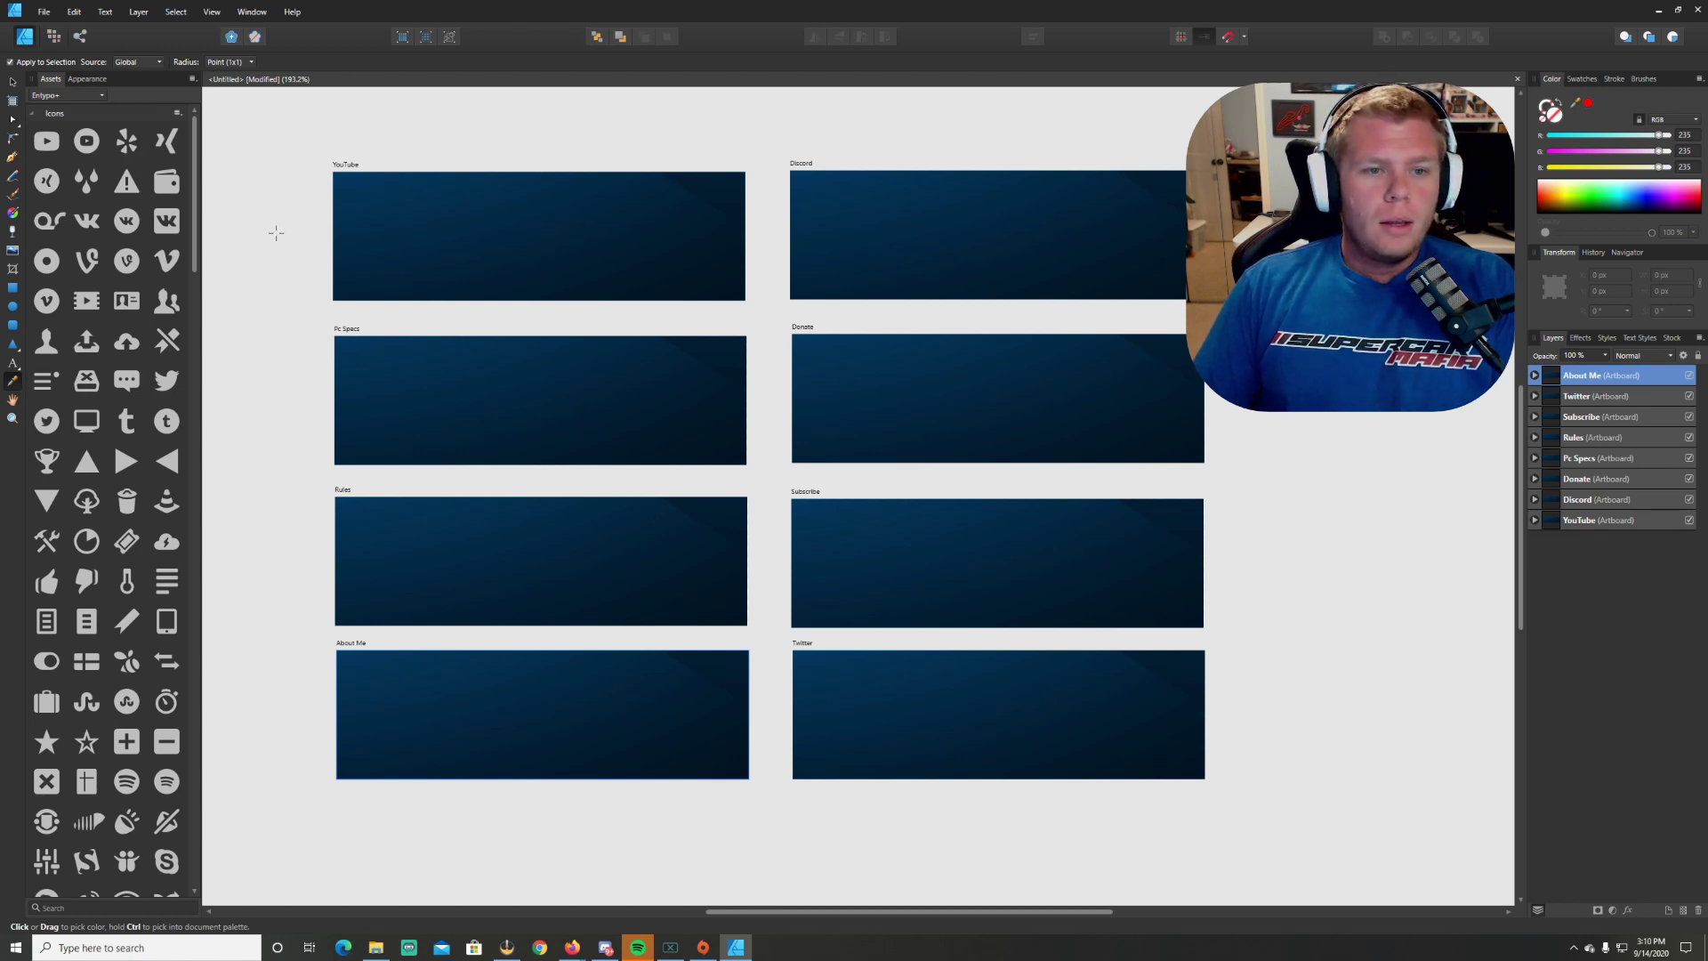
Step: Add the artistic text YOUTUBE in the Bungee font, about 72 pt, to the YouTube artboard
{"action": "left_click", "coordinate": [408, 225]}
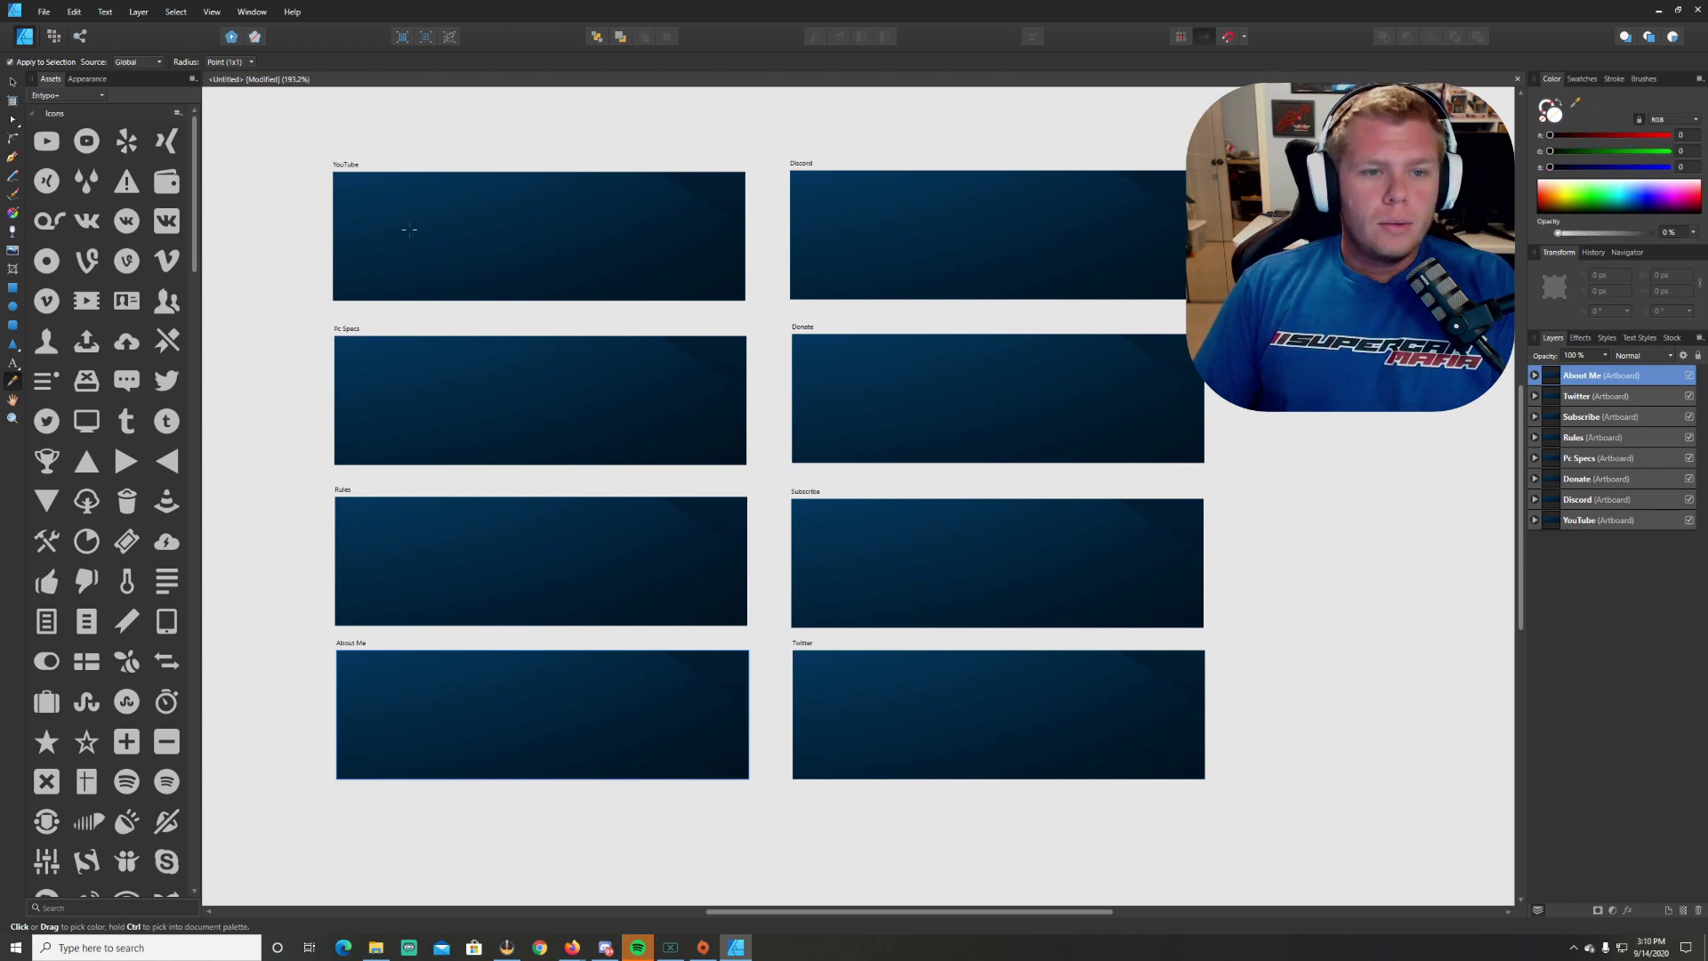
{"action": "left_click", "coordinate": [1574, 521]}
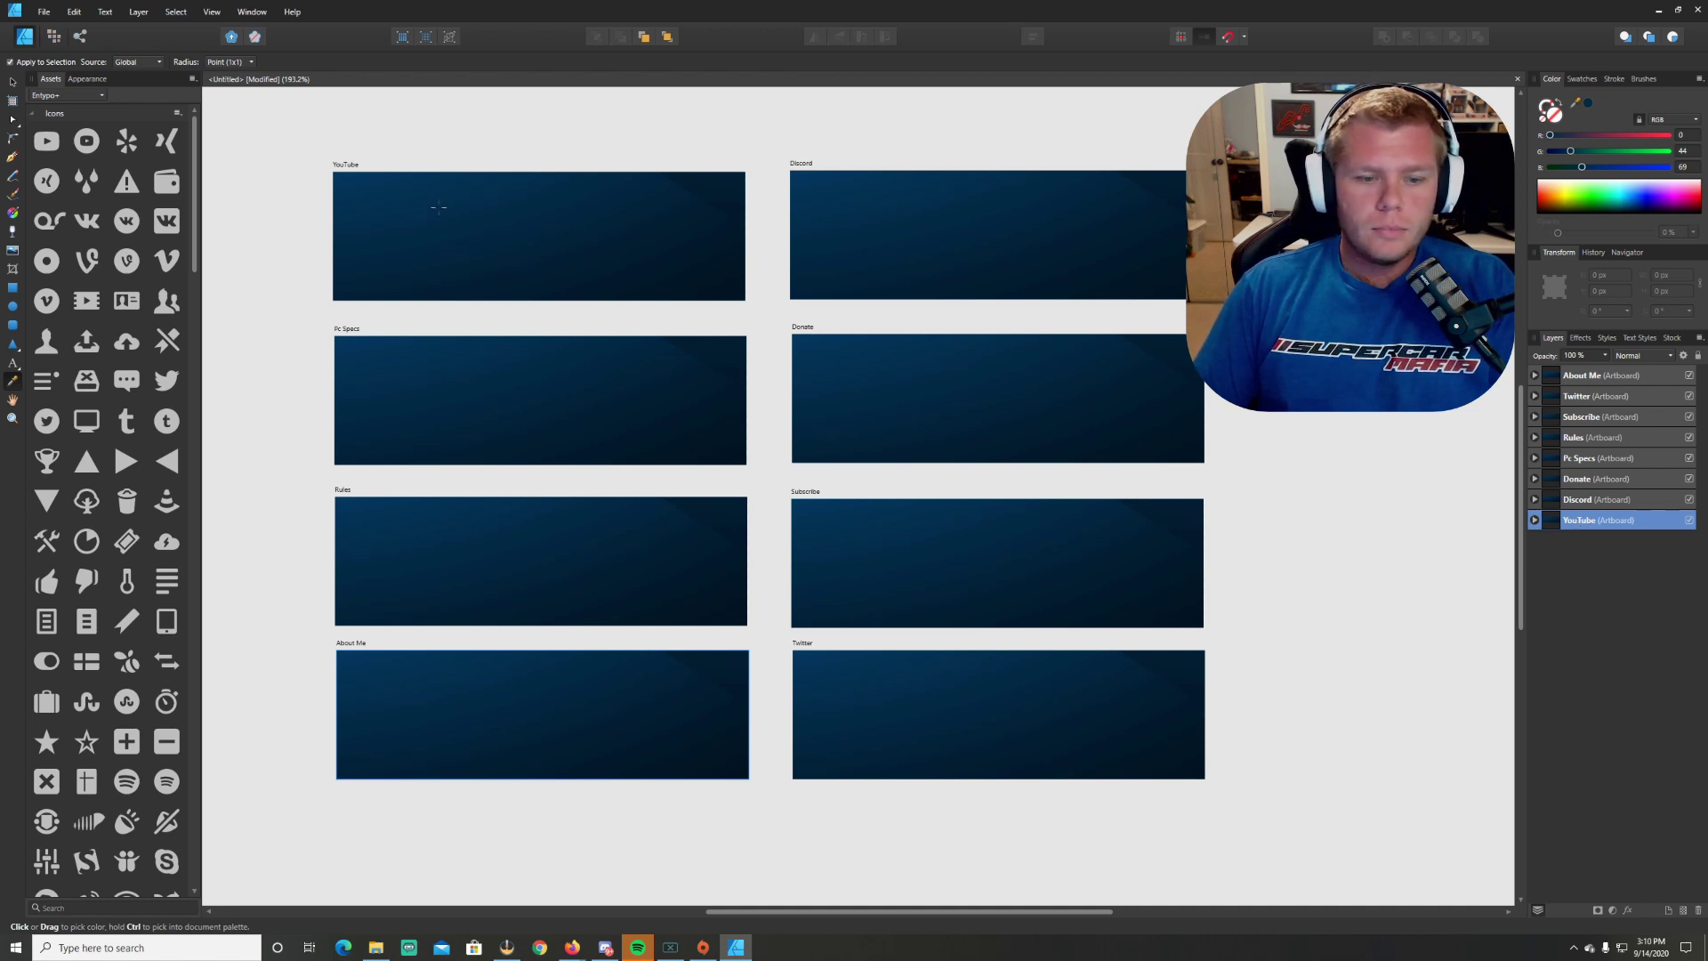
{"action": "left_click", "coordinate": [13, 364]}
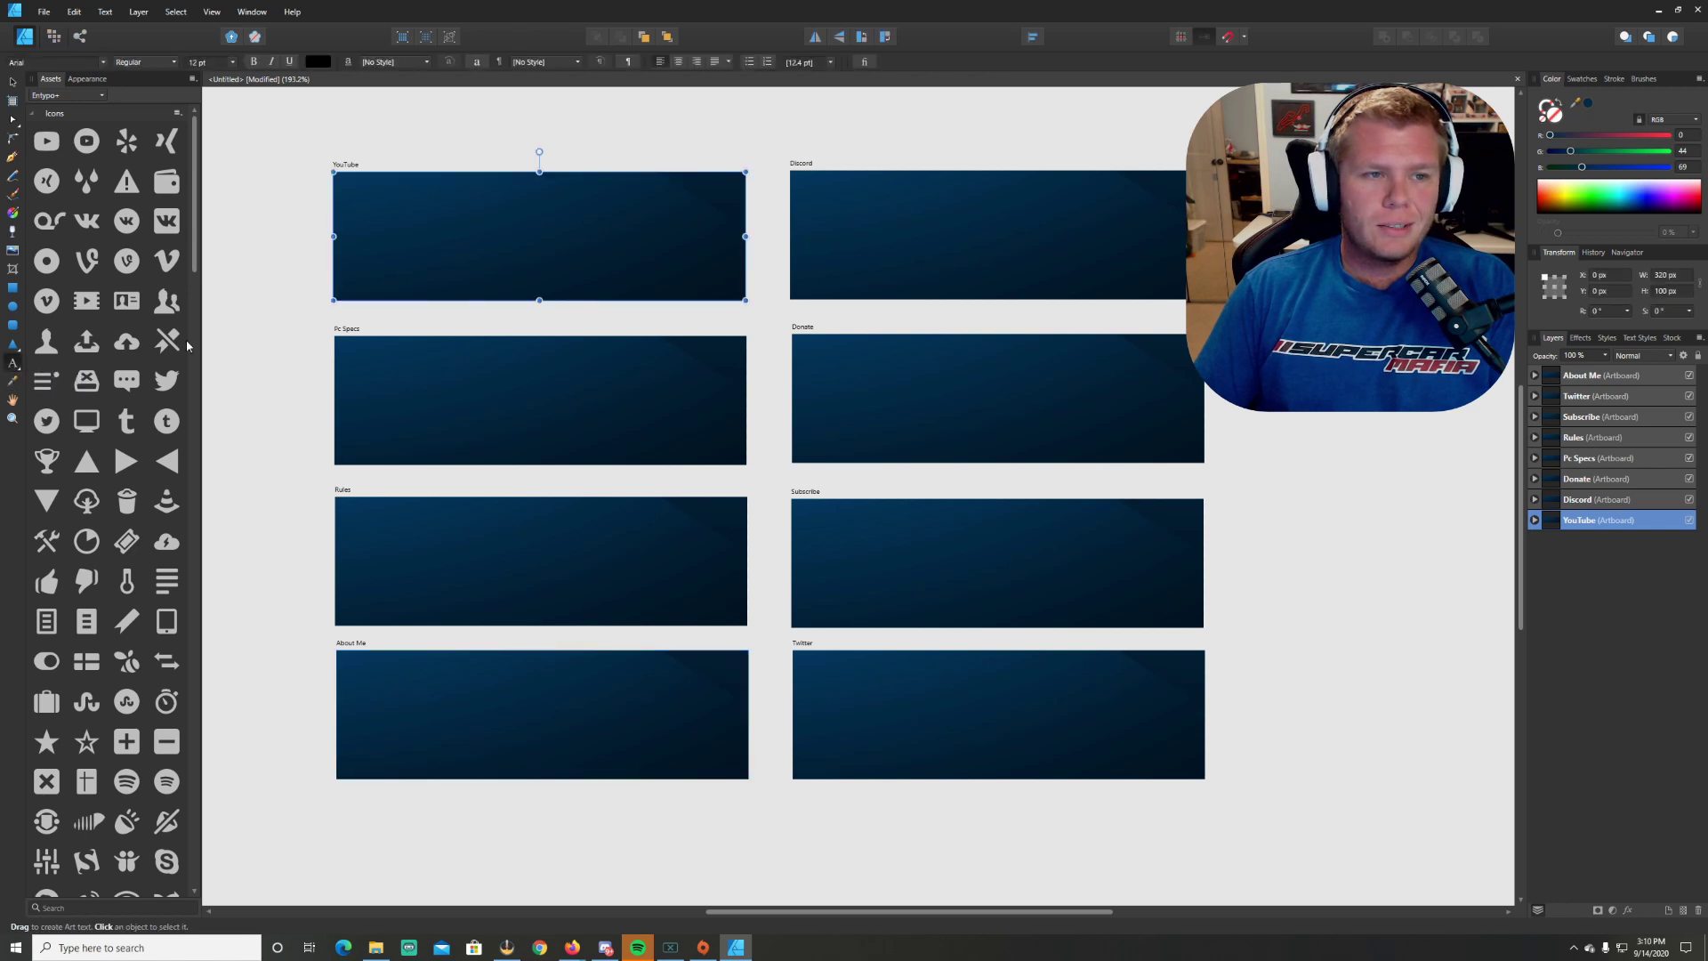
{"action": "left_click", "coordinate": [103, 61]}
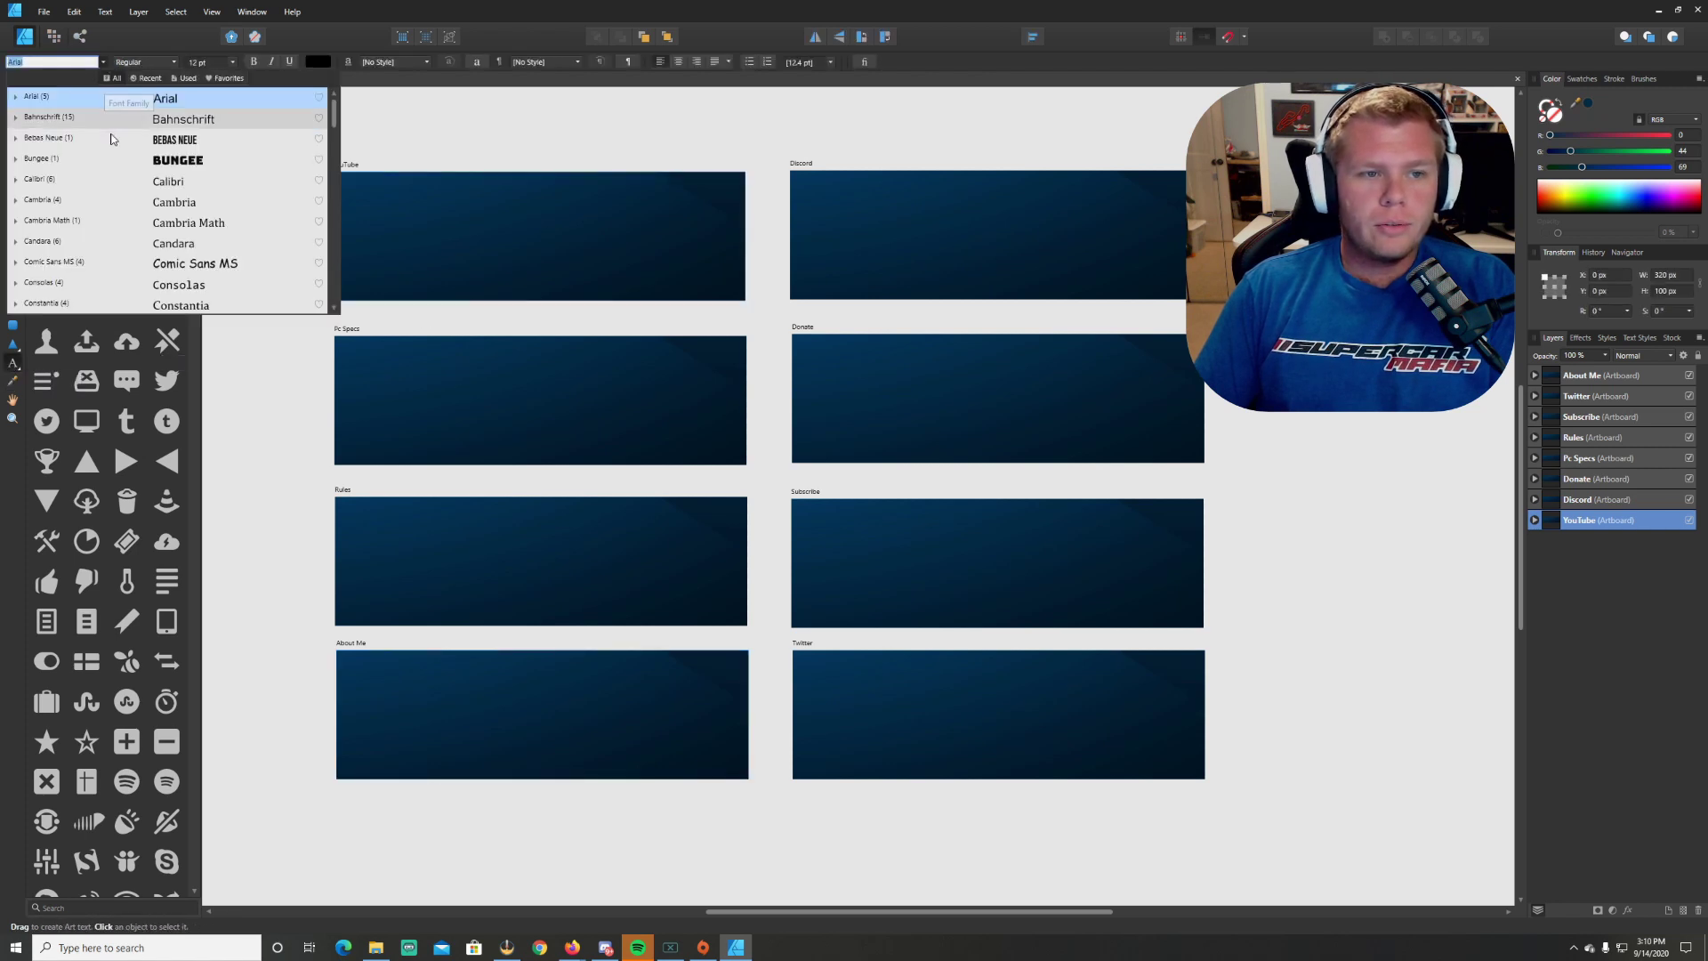
{"action": "left_click", "coordinate": [124, 160]}
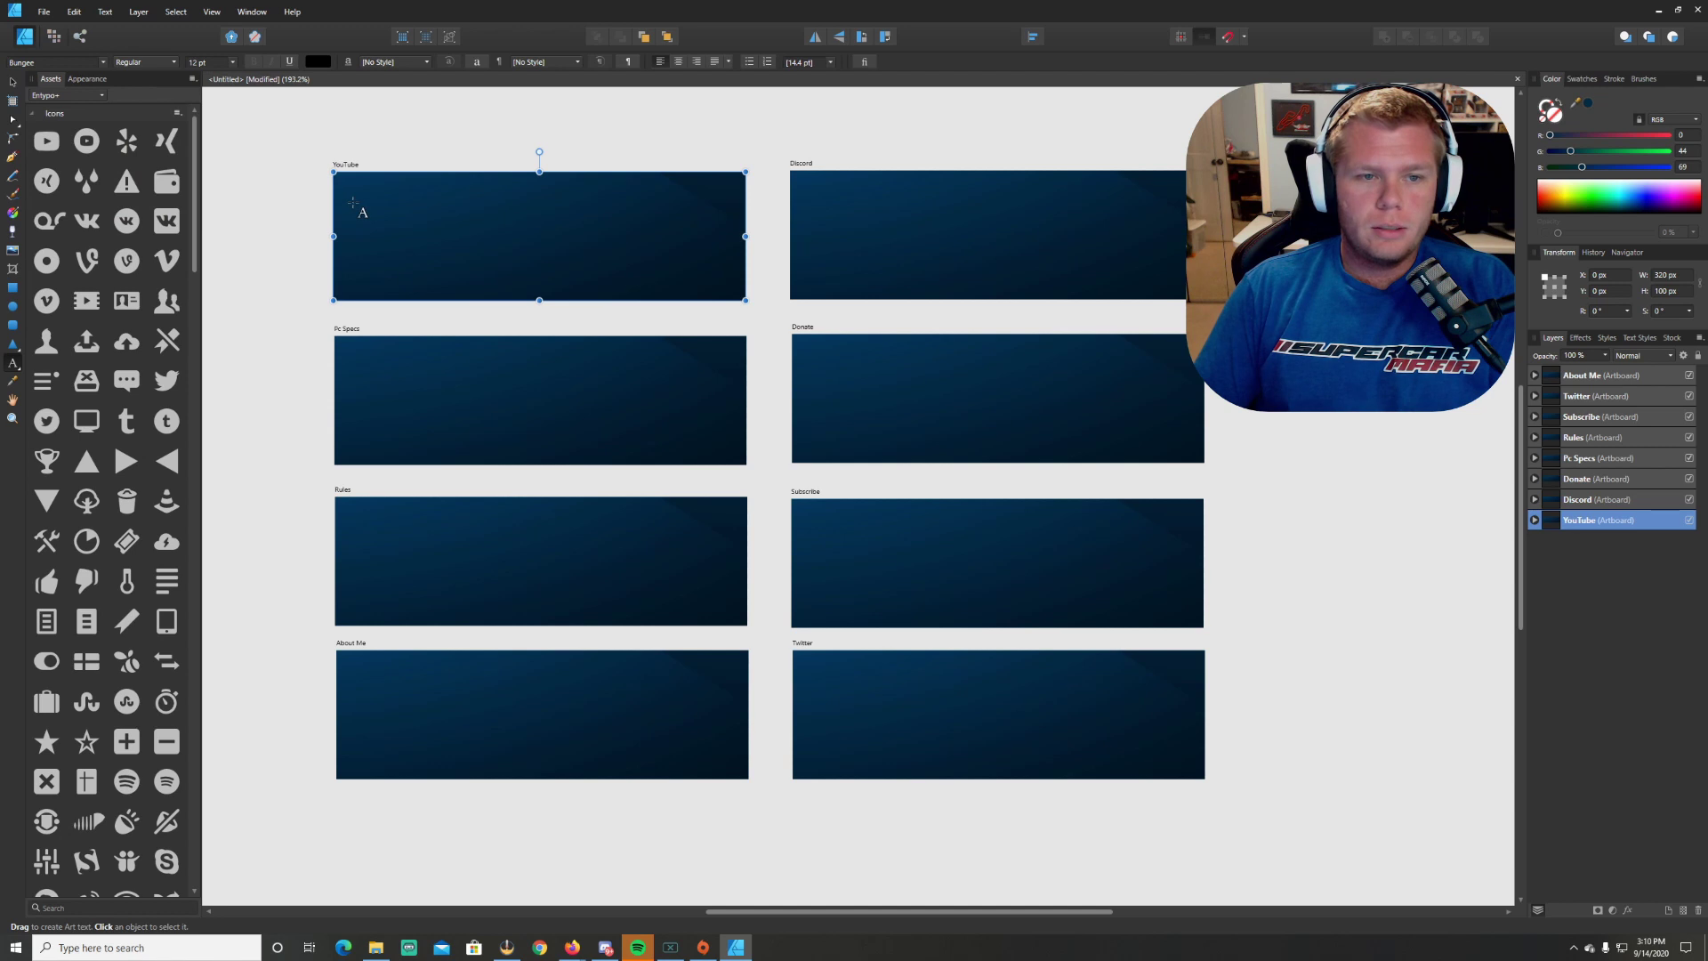
{"action": "left_click_drag", "start_coordinate": [351, 198], "coordinate": [406, 266]}
{"action": "type", "text": "YOUT"}
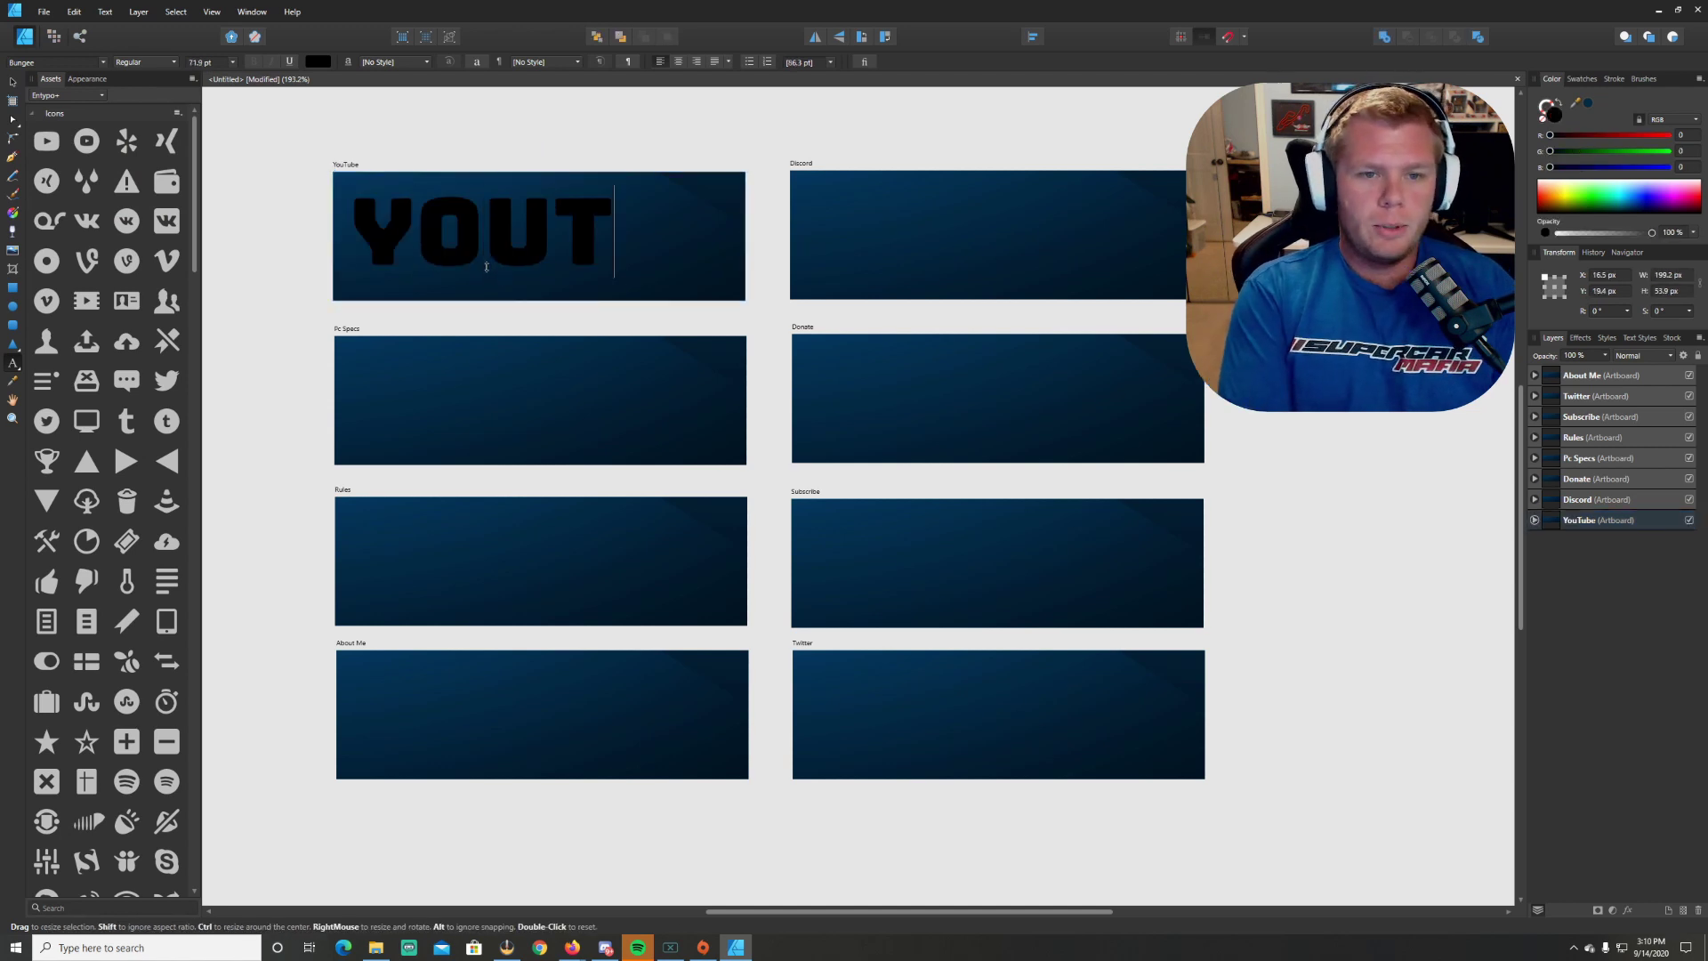
{"action": "type", "text": "UBE"}
{"action": "key", "text": "Escape"}
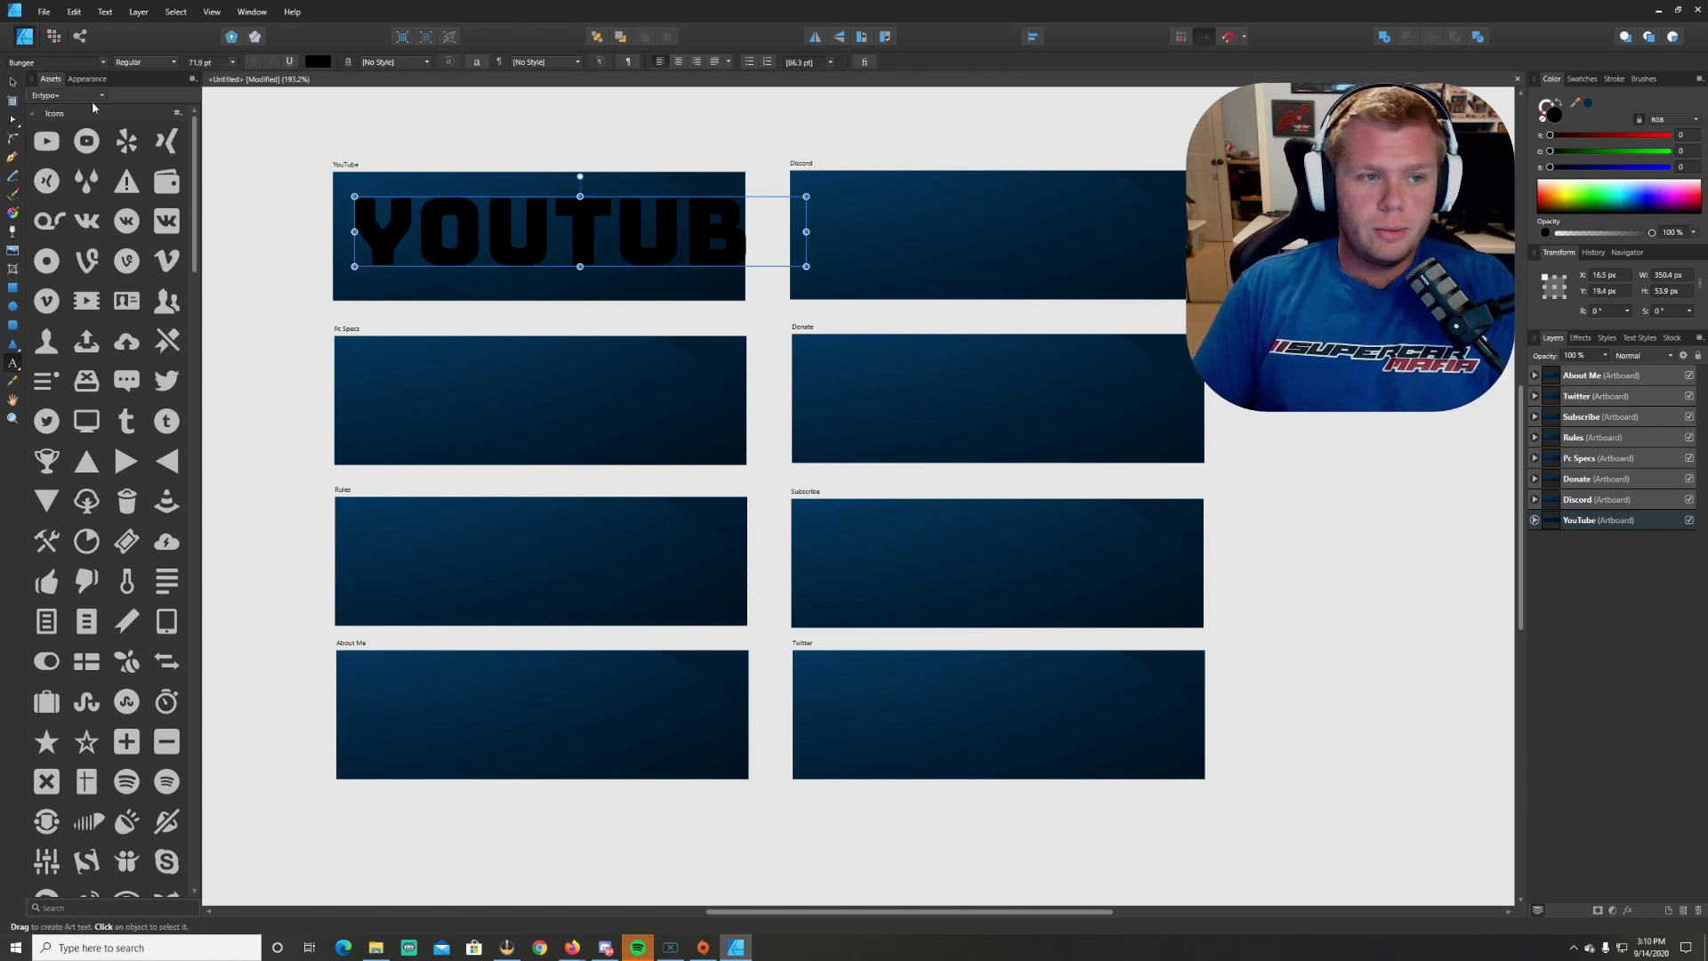
Step: Scale the YOUTUBE text down to about 297 × 46 px and position it centrally within the YouTube artboard
{"action": "left_click", "coordinate": [14, 85]}
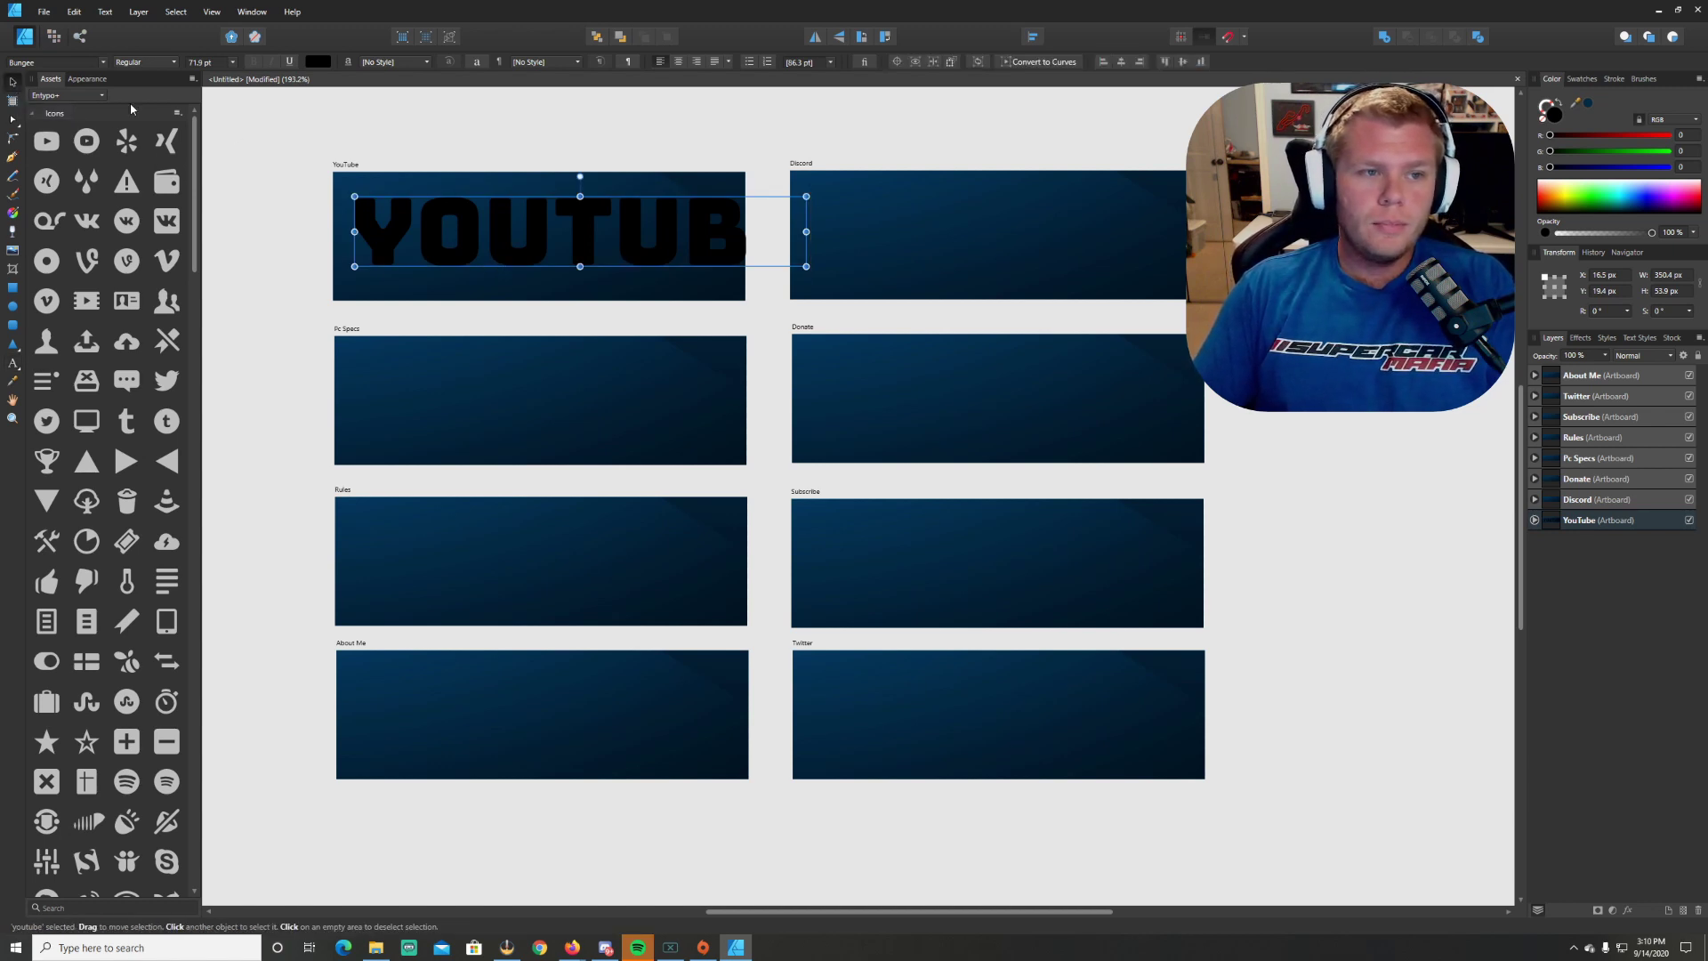
{"action": "left_click_drag", "start_coordinate": [806, 266], "coordinate": [739, 256]}
{"action": "left_click_drag", "start_coordinate": [551, 206], "coordinate": [546, 207]}
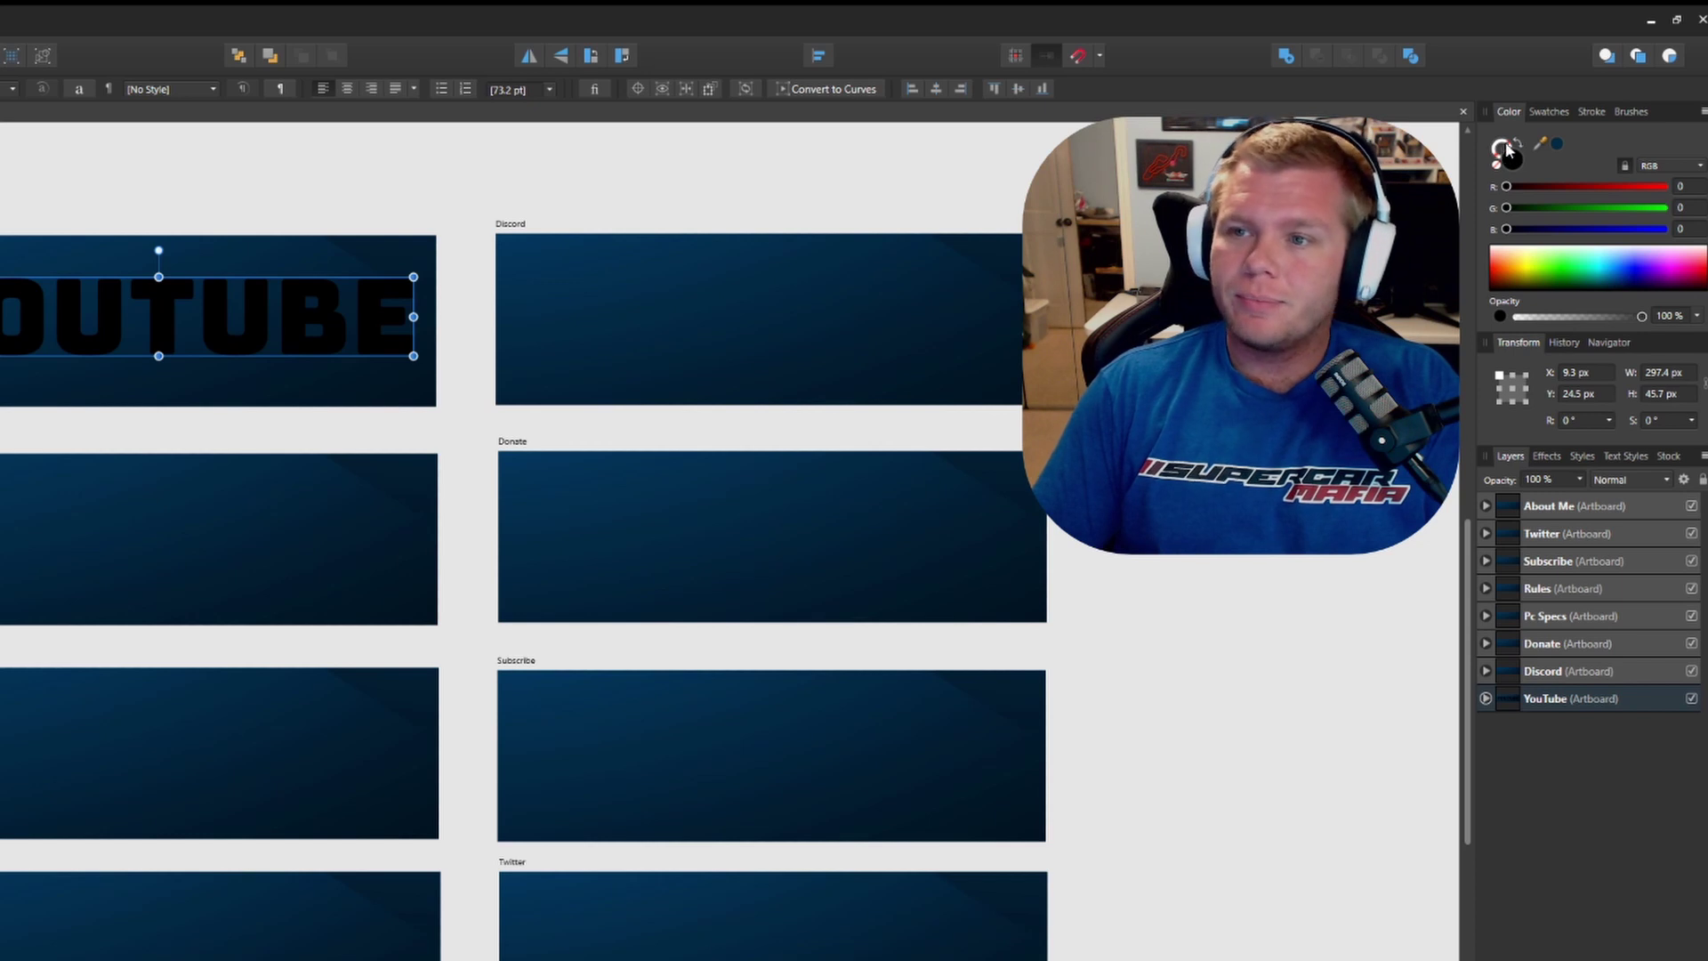
Step: Give the YOUTUBE text a white fill and a black outline
{"action": "left_click", "coordinate": [1521, 150]}
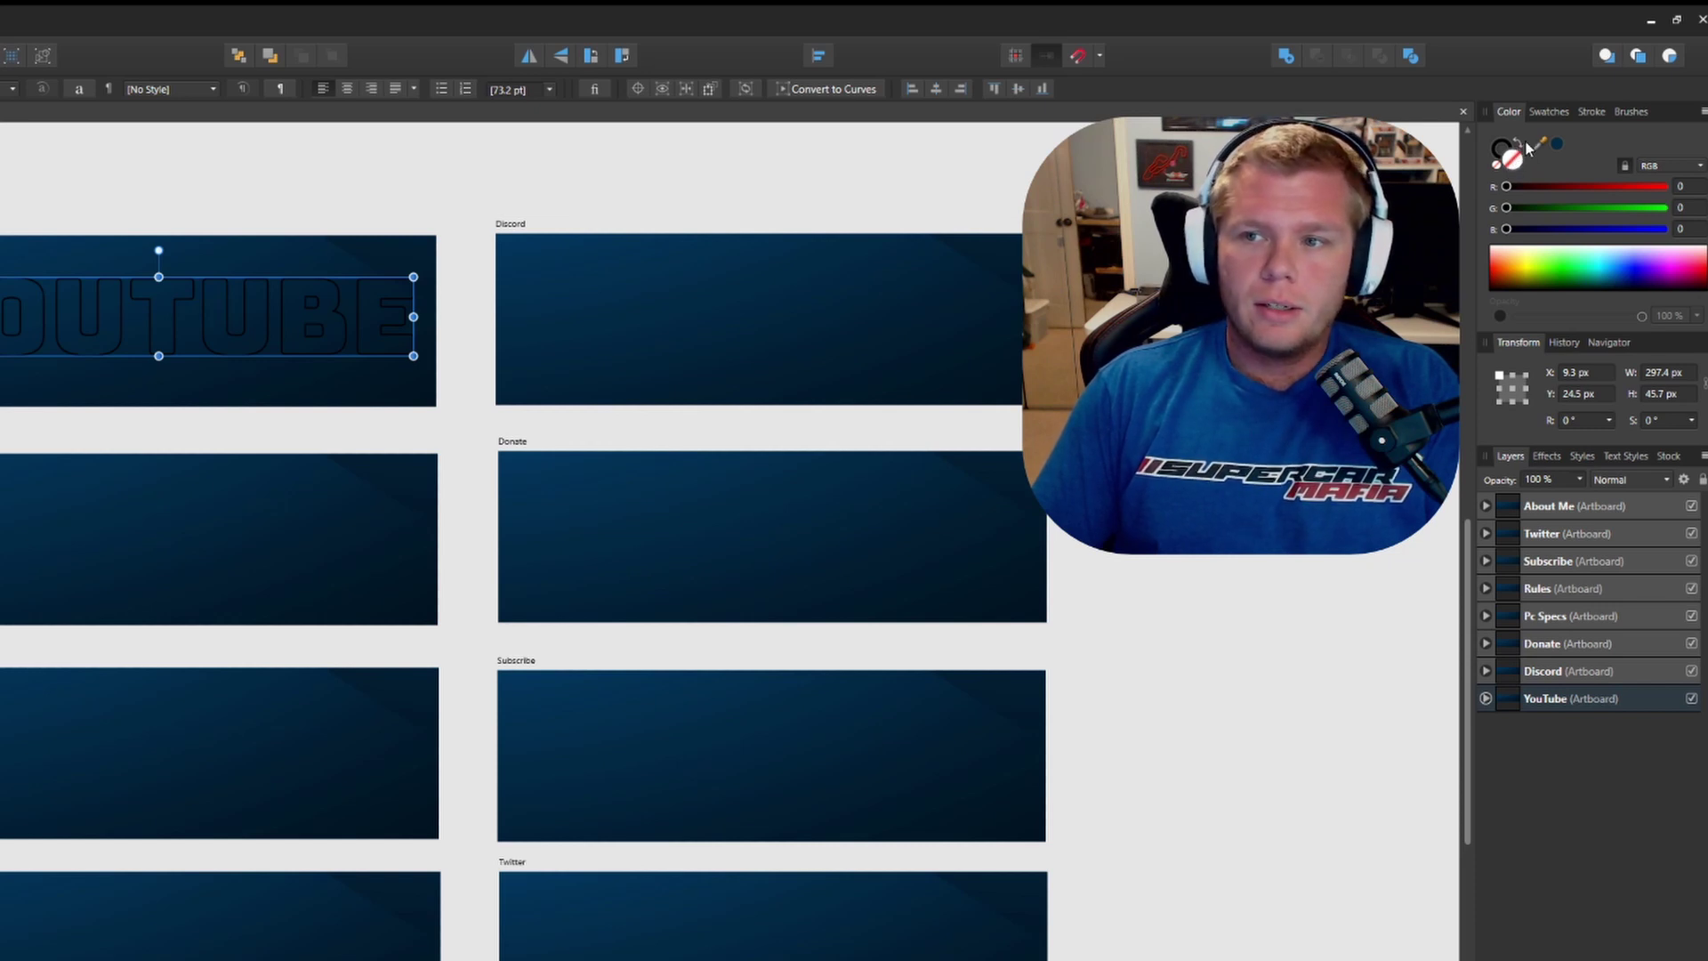
{"action": "left_click", "coordinate": [1519, 142]}
{"action": "left_click_drag", "start_coordinate": [1563, 269], "coordinate": [1557, 233]}
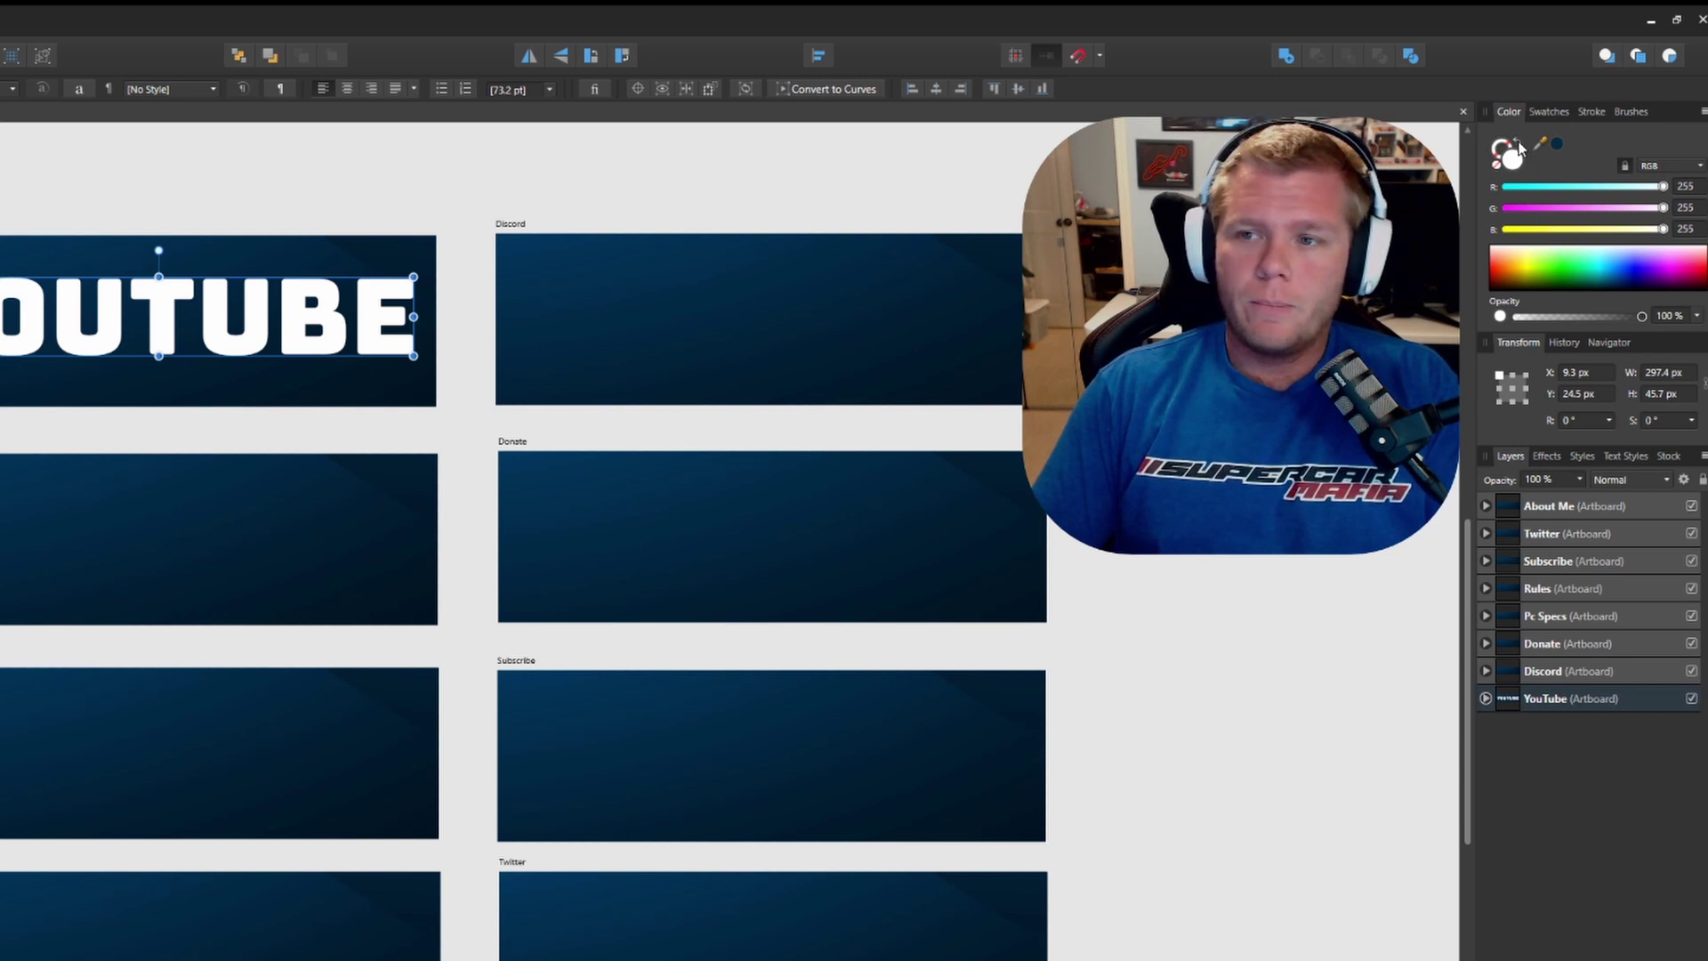
{"action": "left_click", "coordinate": [1520, 145]}
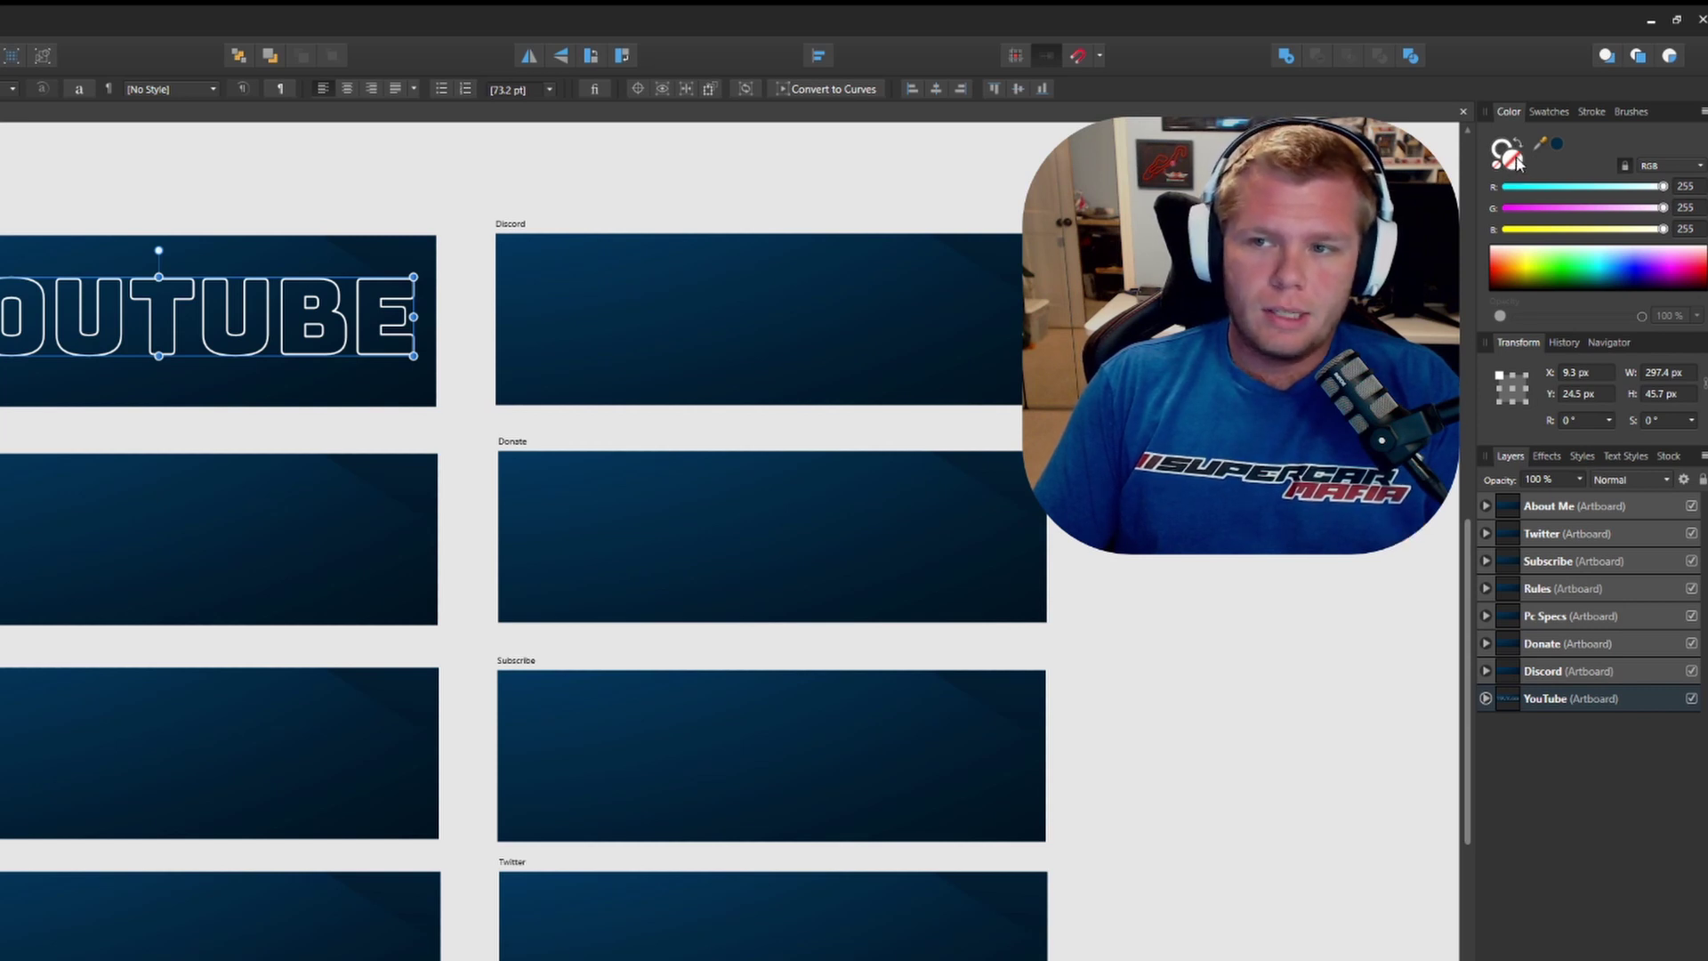
{"action": "left_click", "coordinate": [1526, 284]}
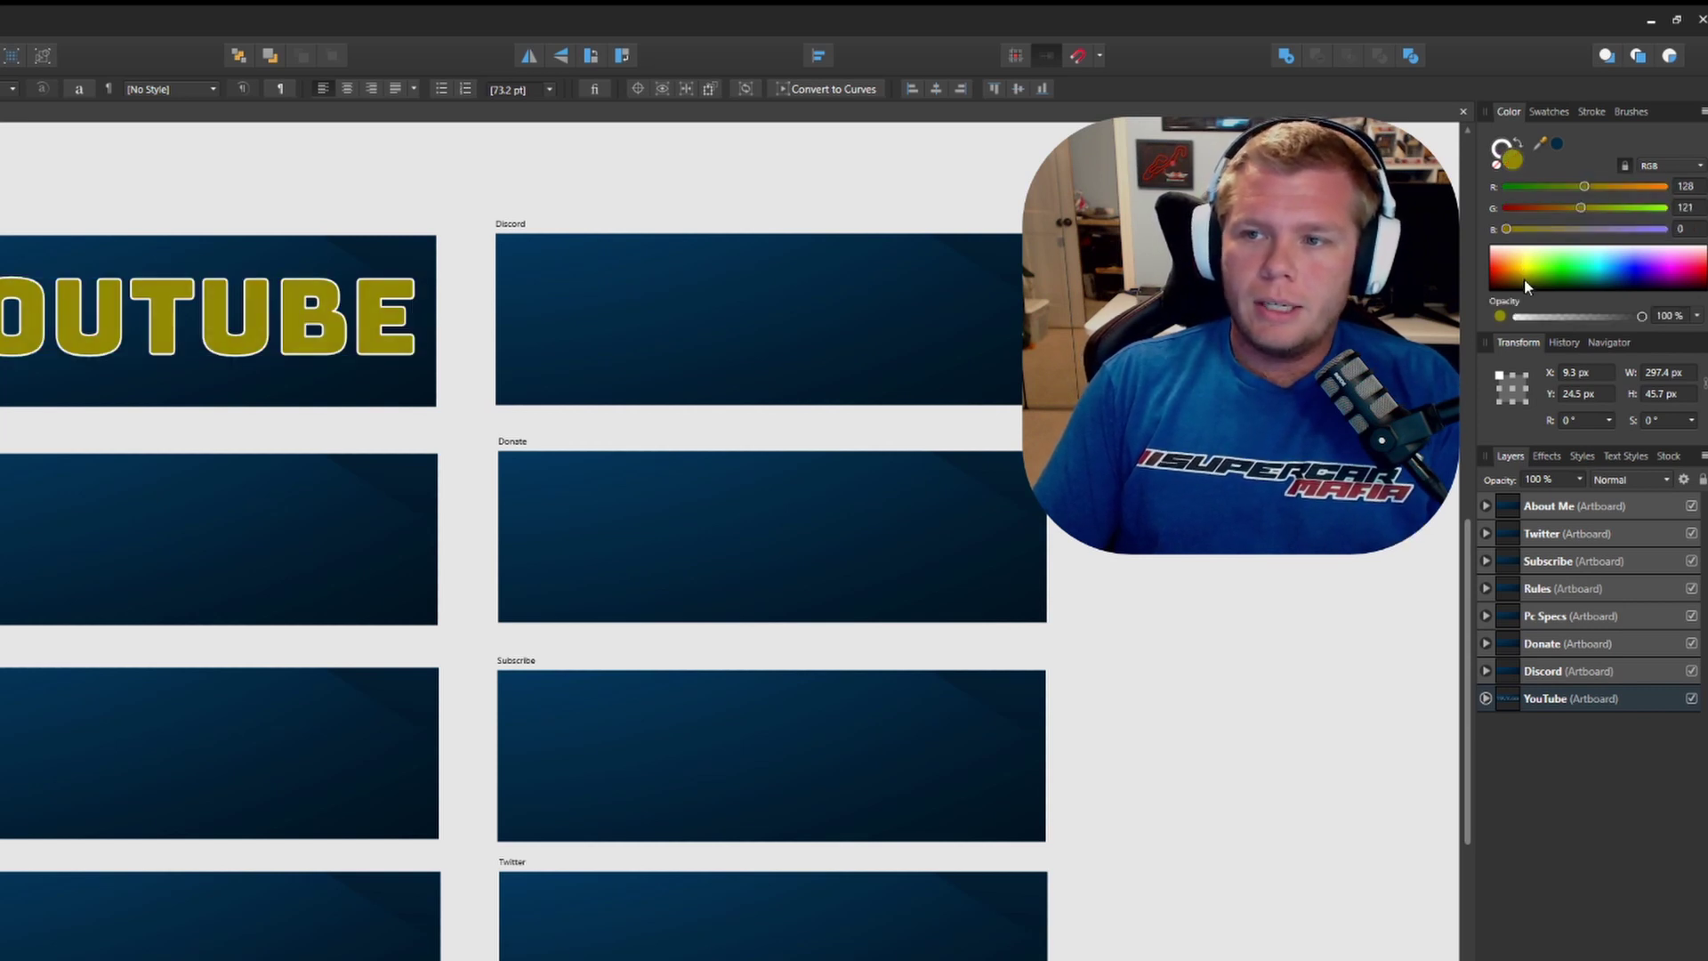
{"action": "left_click_drag", "start_coordinate": [1524, 279], "coordinate": [1527, 303]}
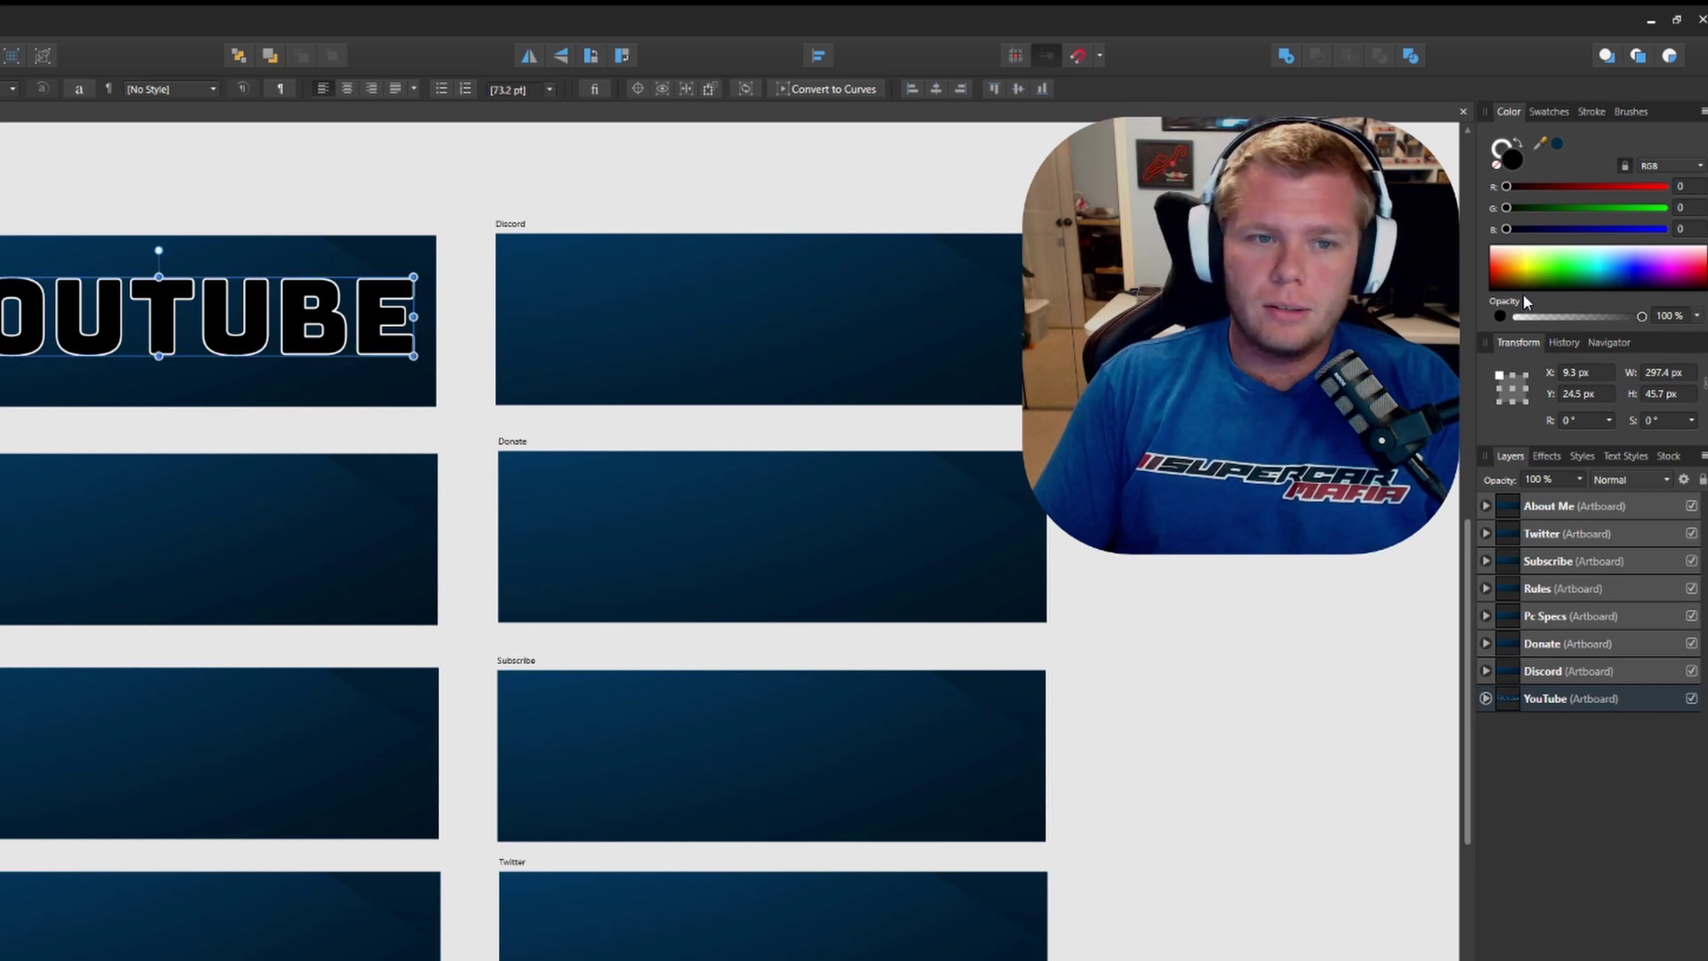
{"action": "left_click", "coordinate": [1520, 148]}
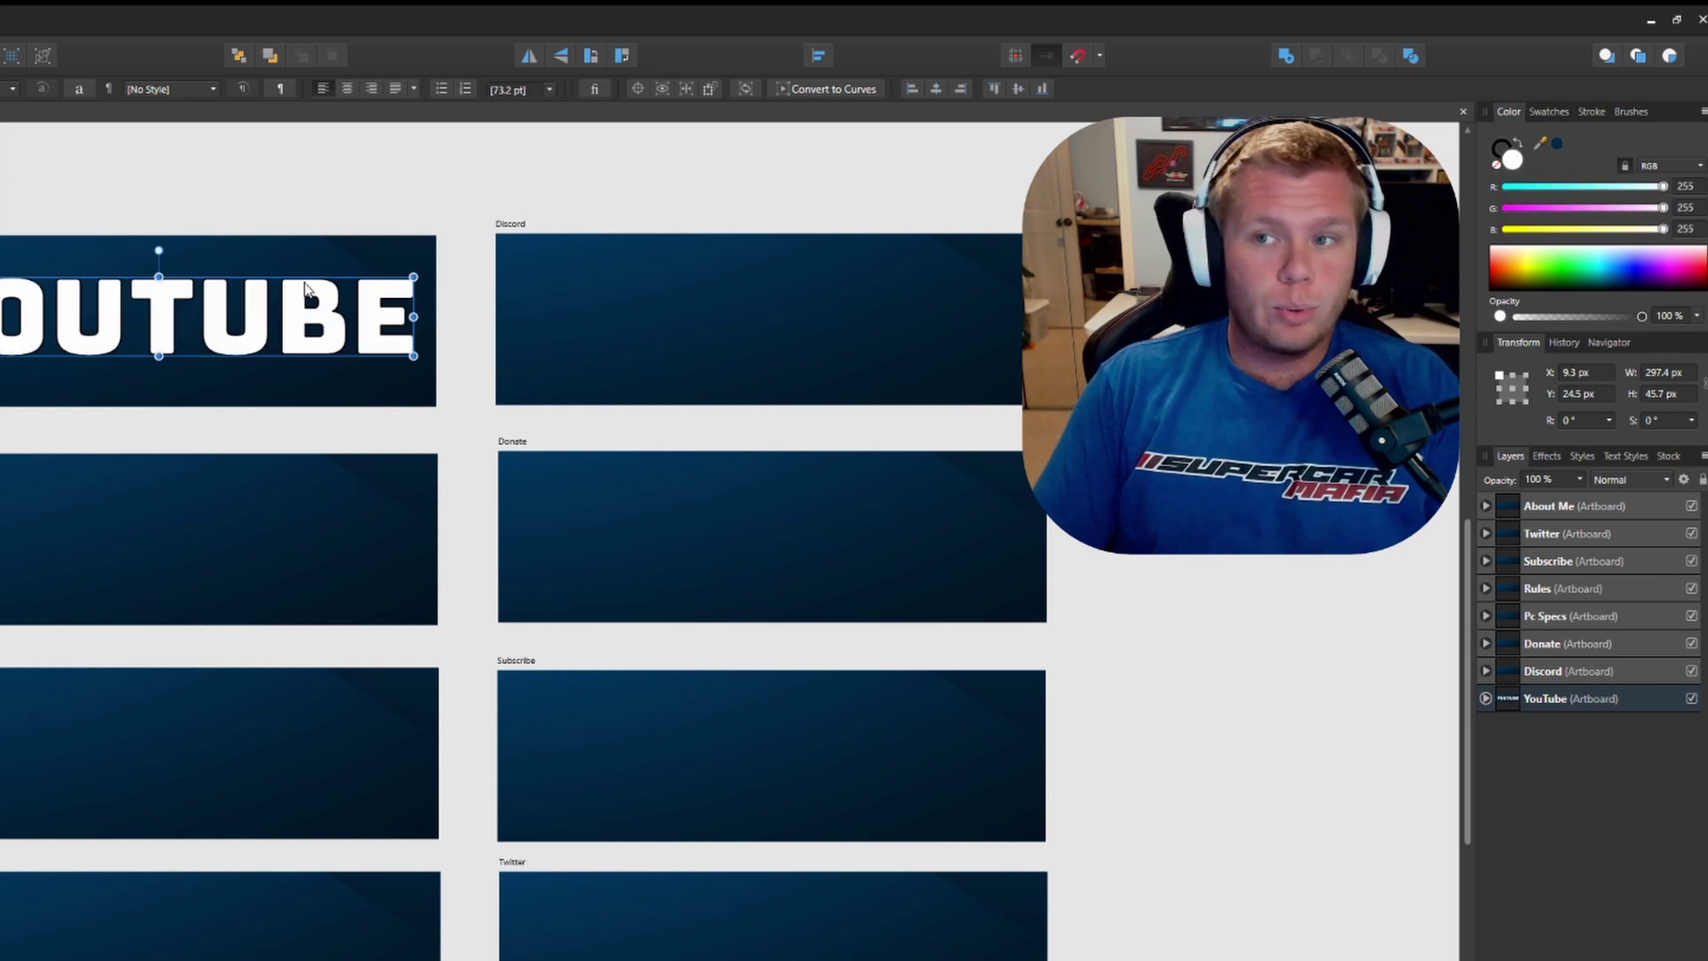
Step: Set the YOUTUBE text's outline width to 2.1 pt
{"action": "left_click", "coordinate": [1589, 111]}
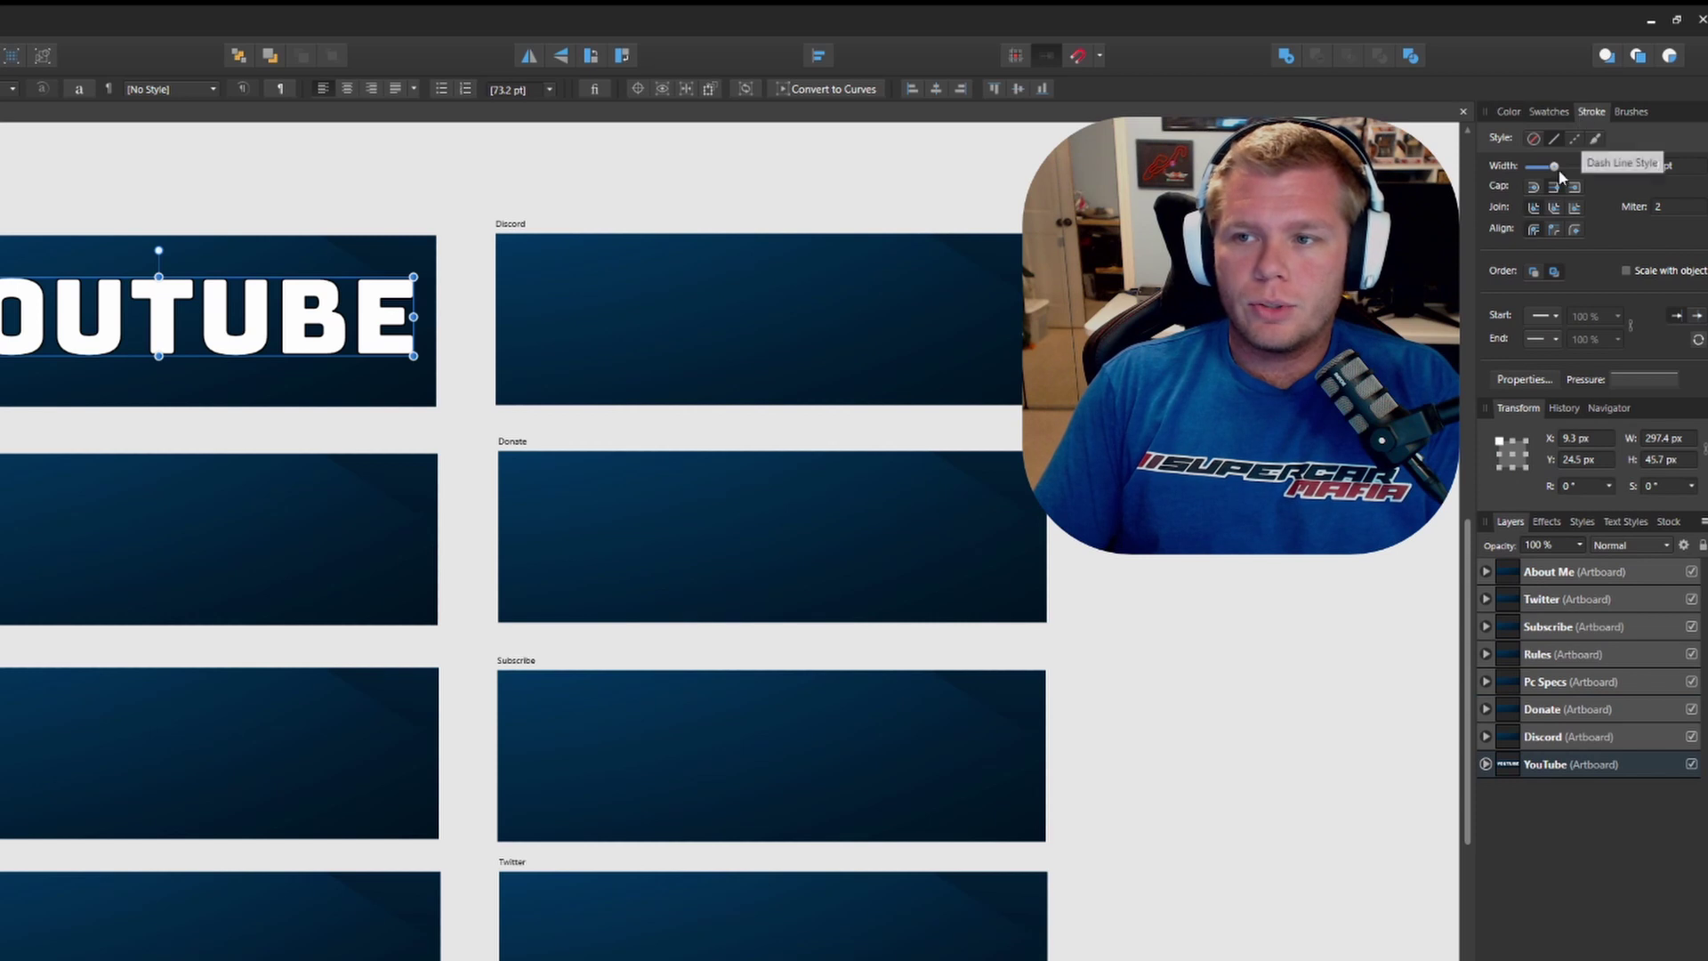
{"action": "left_click_drag", "start_coordinate": [1554, 166], "coordinate": [1555, 168]}
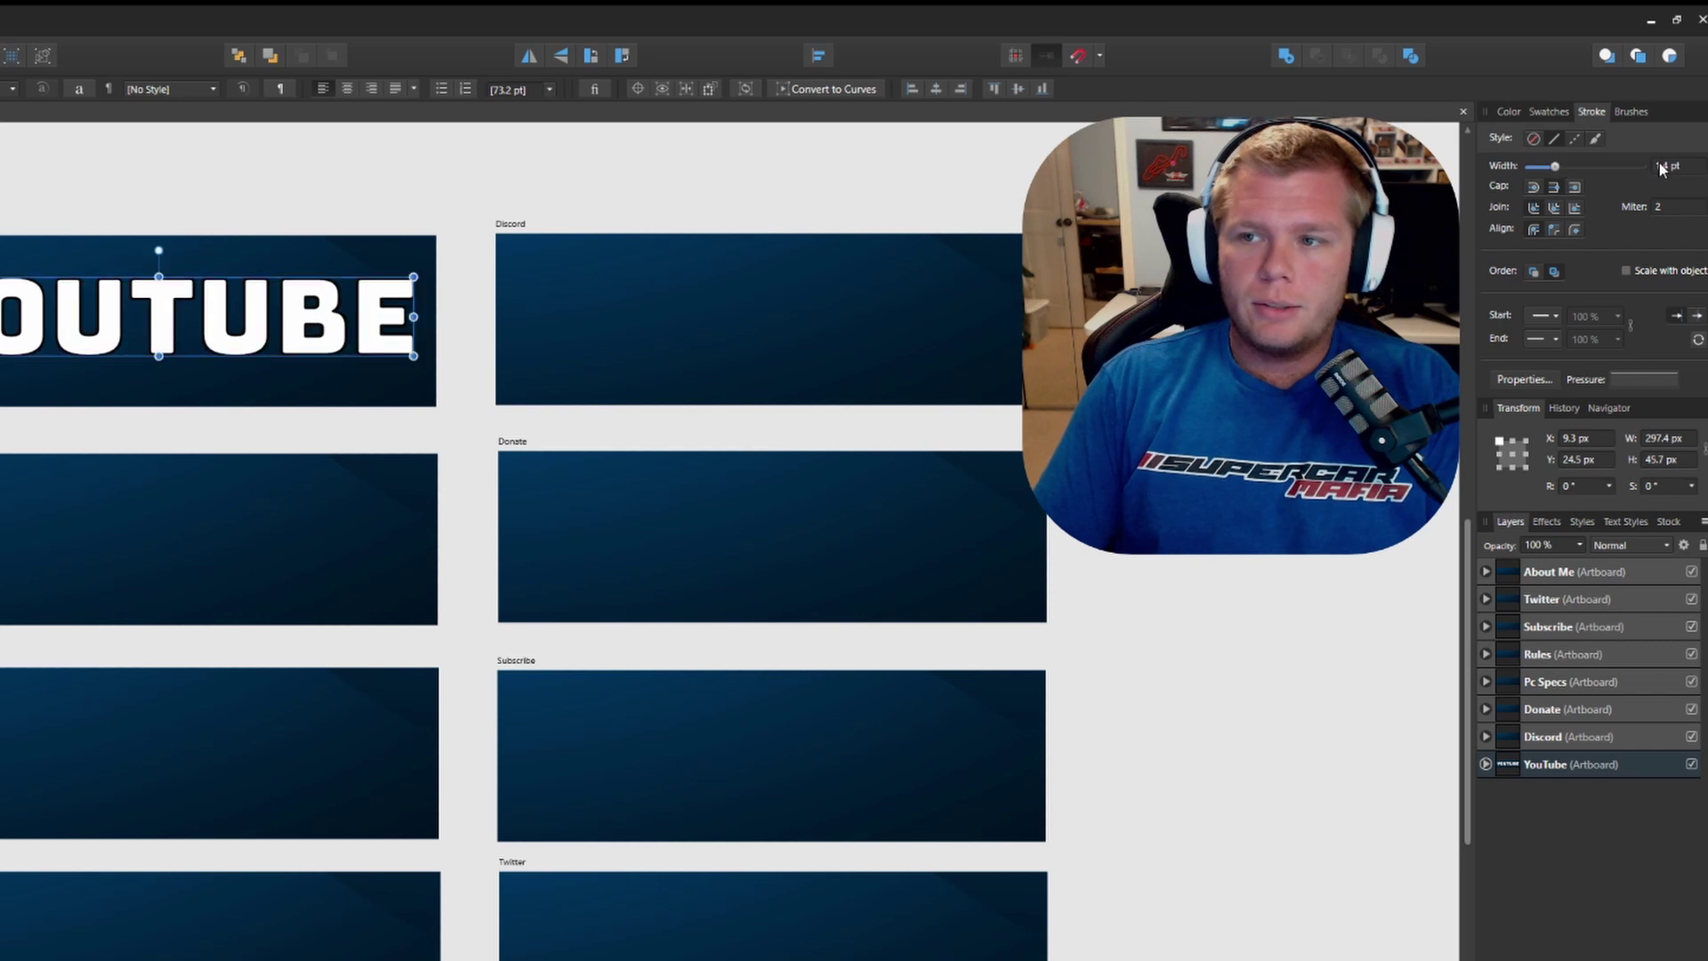
{"action": "left_click", "coordinate": [1661, 167]}
{"action": "type", "text": "2."}
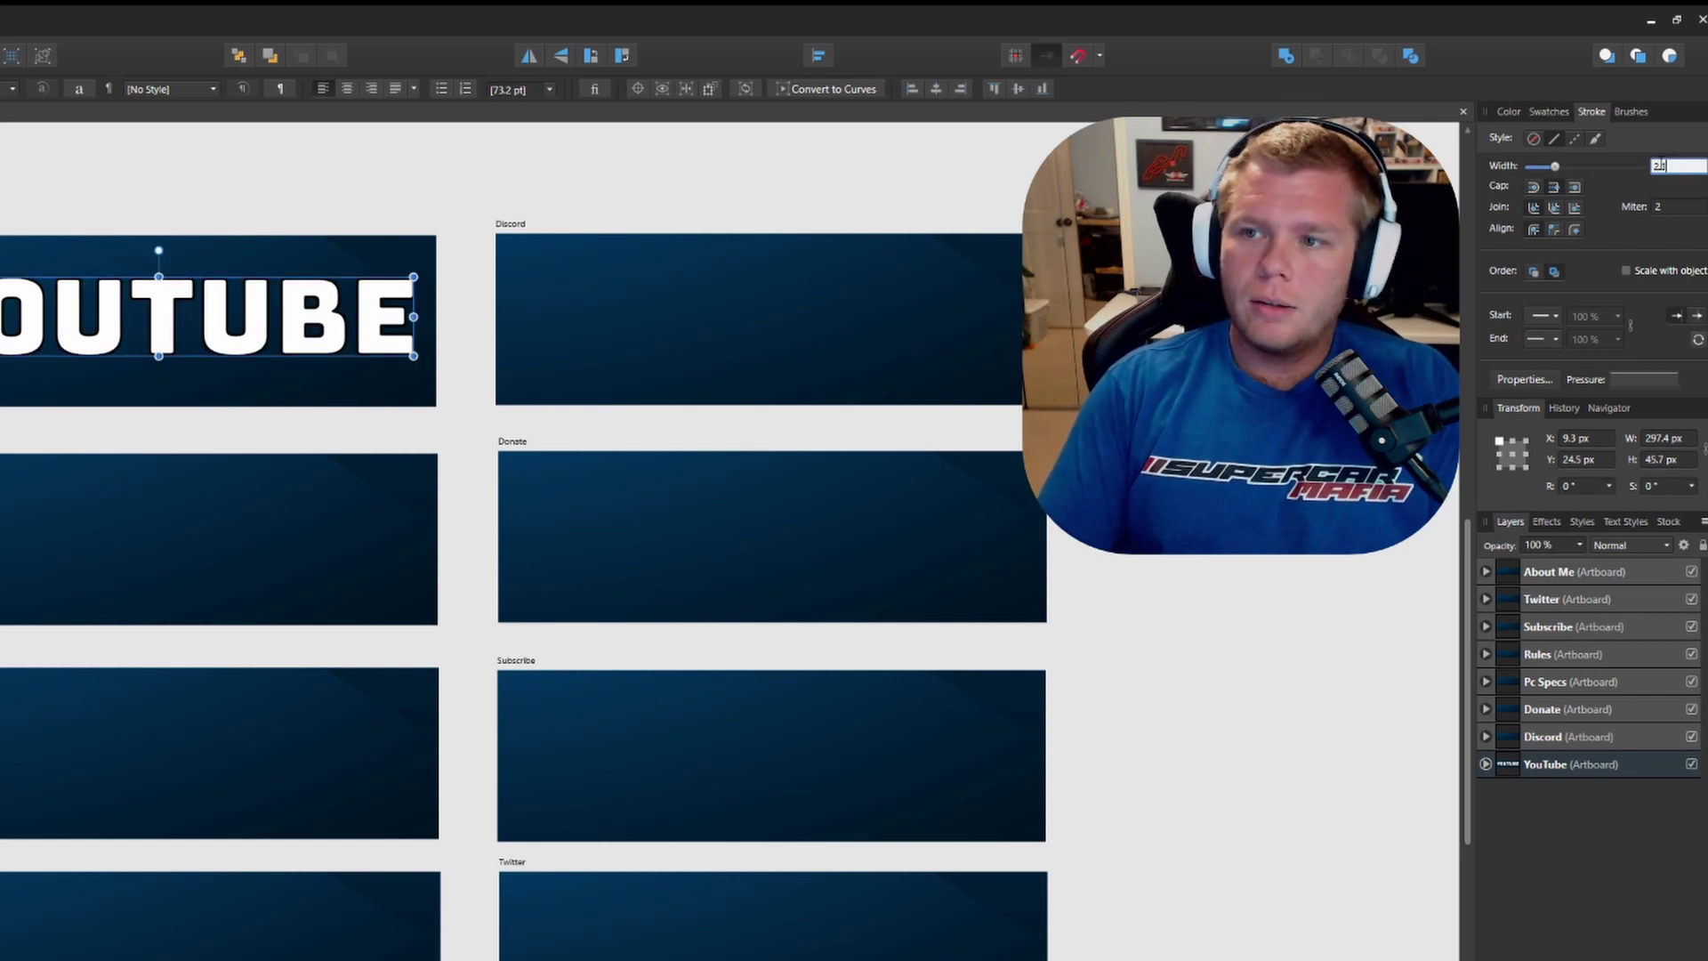
{"action": "type", "text": "1"}
{"action": "key", "text": "Return"}
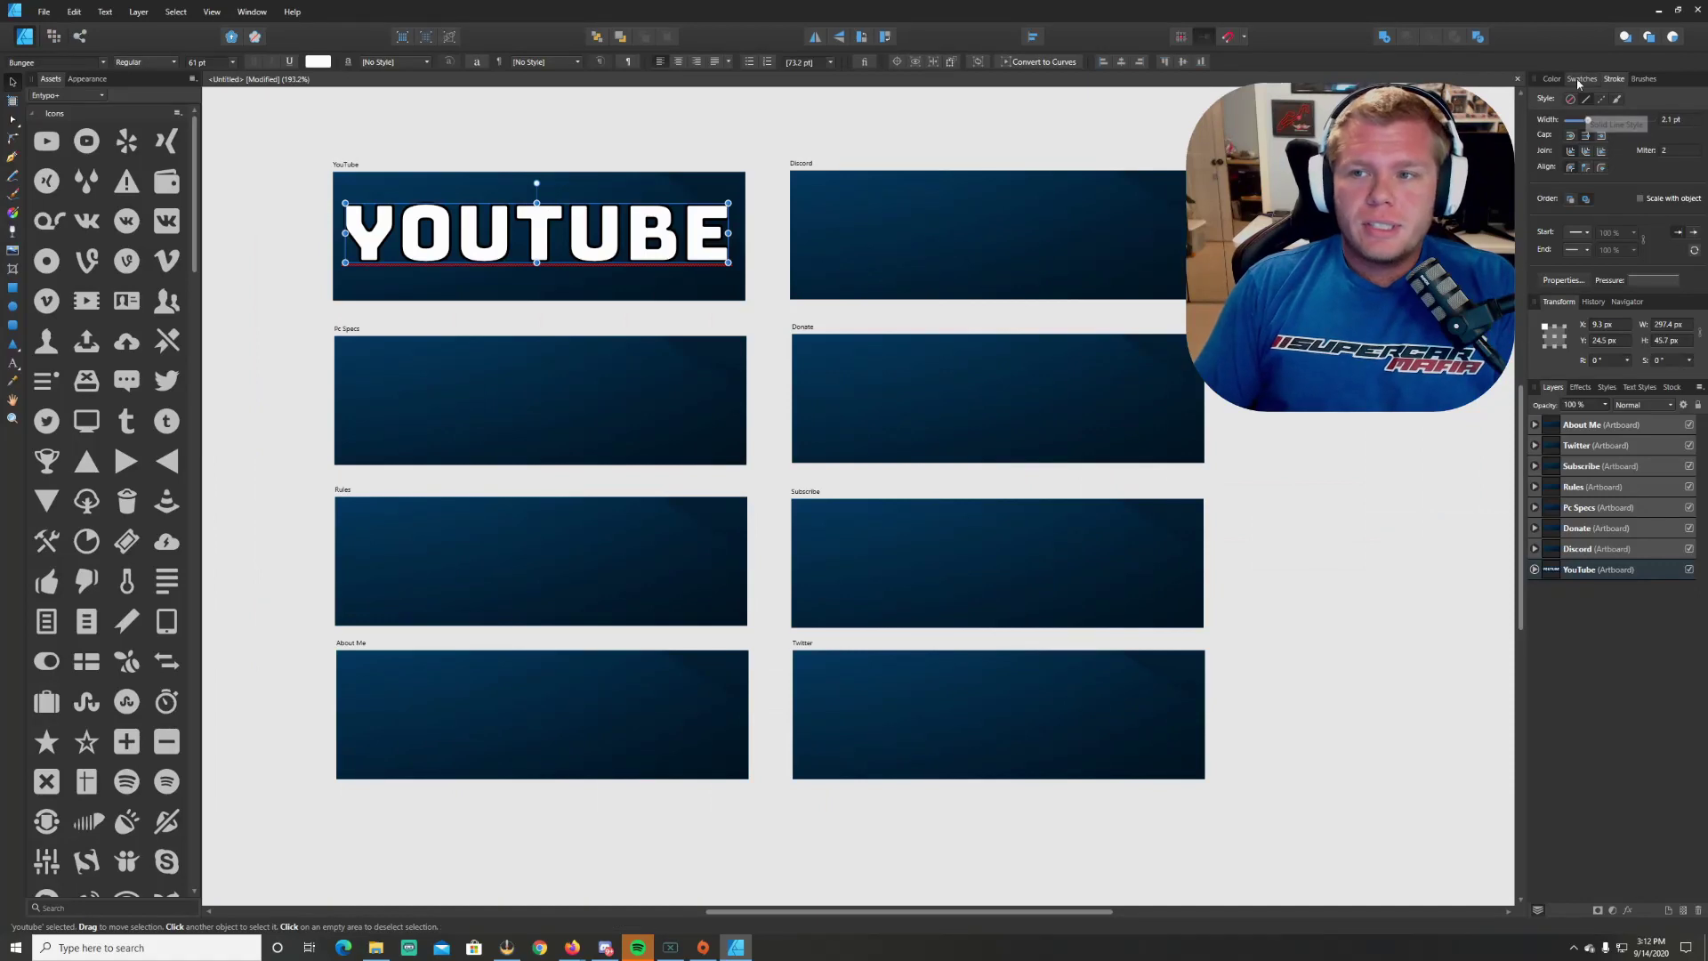
Step: Try green, blue and other fill colours on the YOUTUBE text and return its fill to white
{"action": "left_click", "coordinate": [1509, 111]}
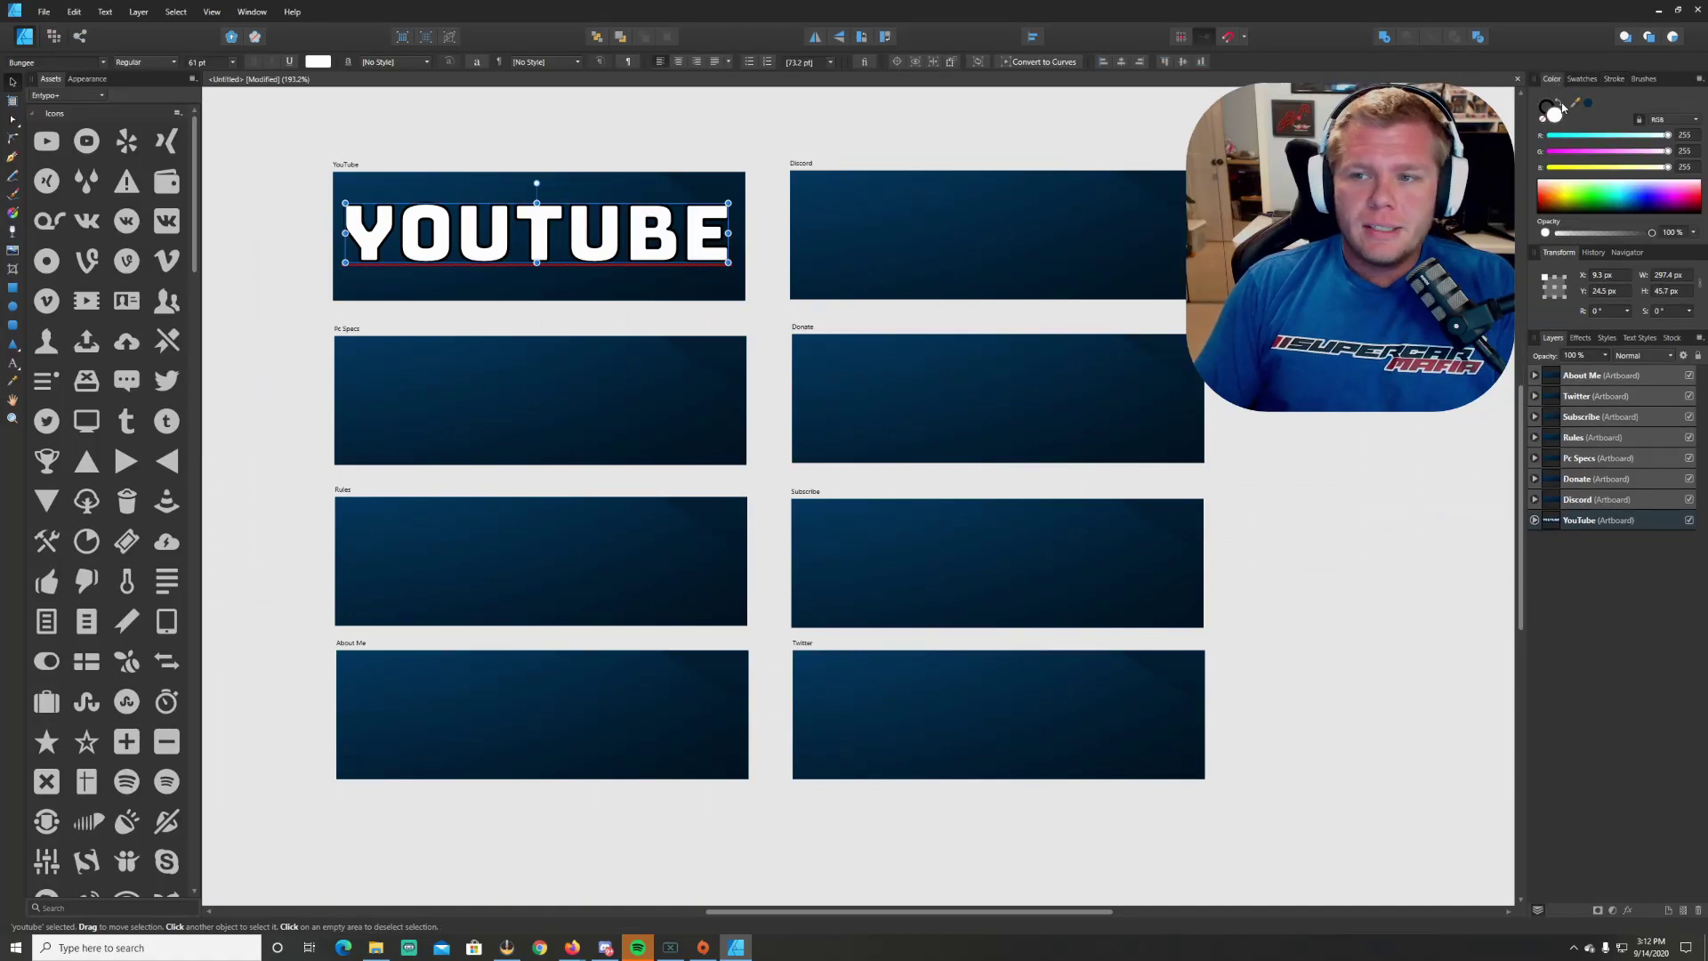
{"action": "left_click", "coordinate": [1604, 203]}
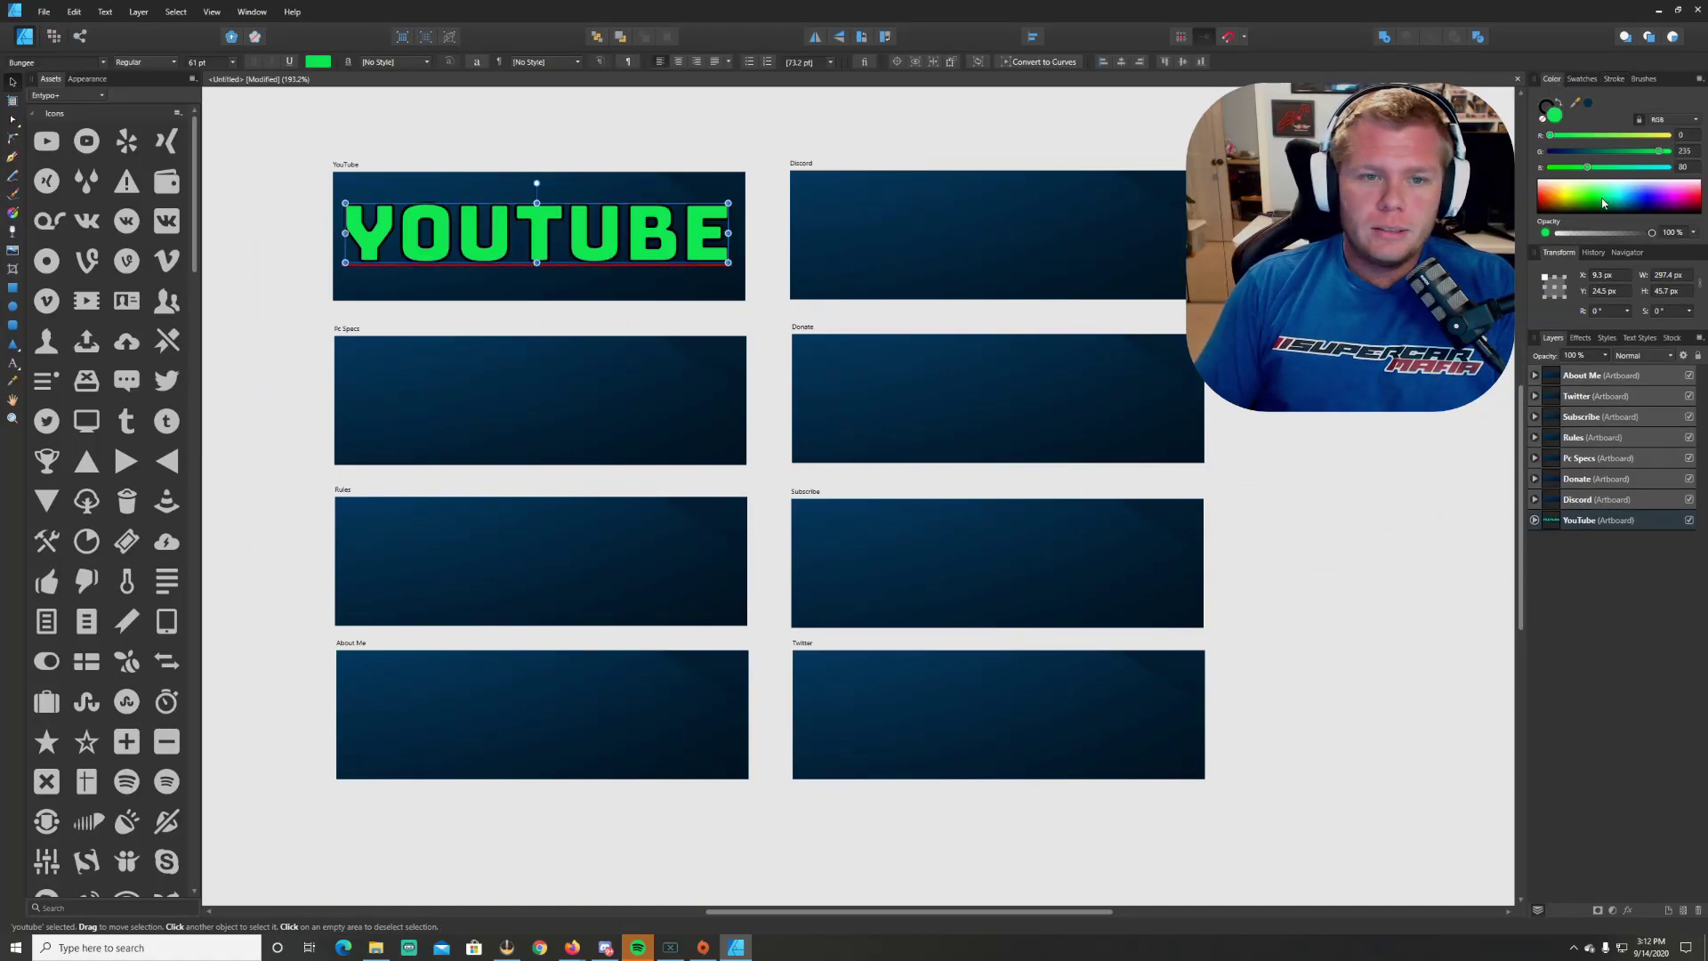
{"action": "left_click", "coordinate": [1650, 197]}
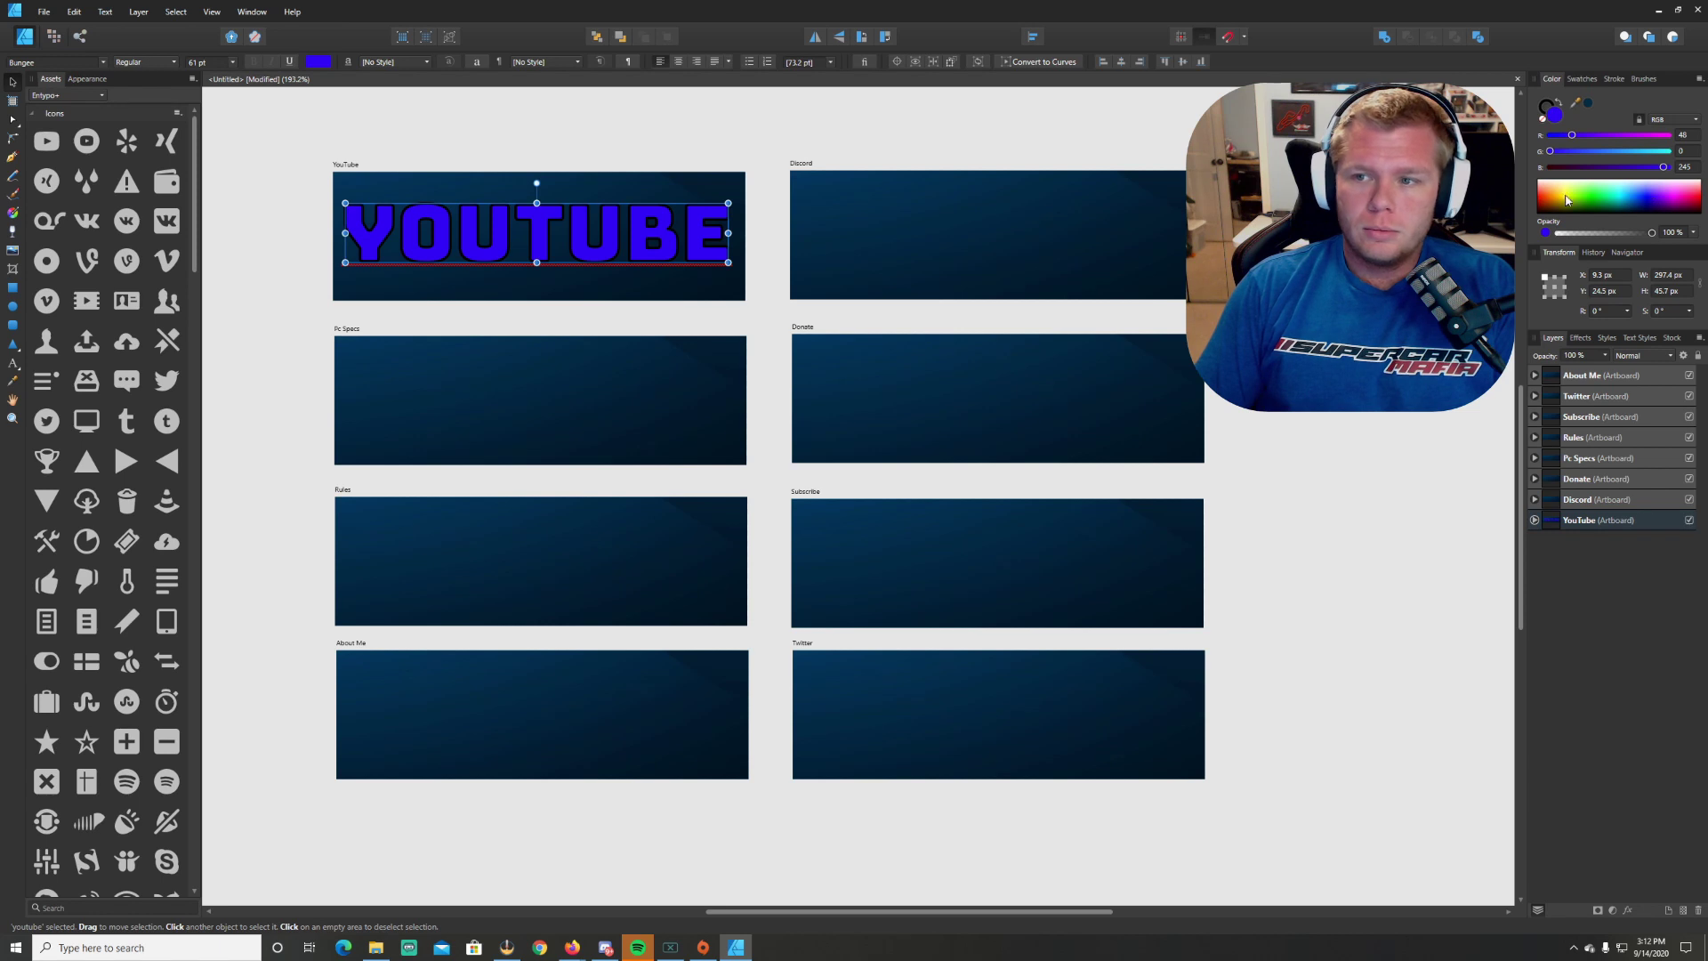
{"action": "left_click", "coordinate": [1674, 208]}
{"action": "left_click_drag", "start_coordinate": [1695, 203], "coordinate": [1682, 205]}
{"action": "left_click", "coordinate": [1619, 179]}
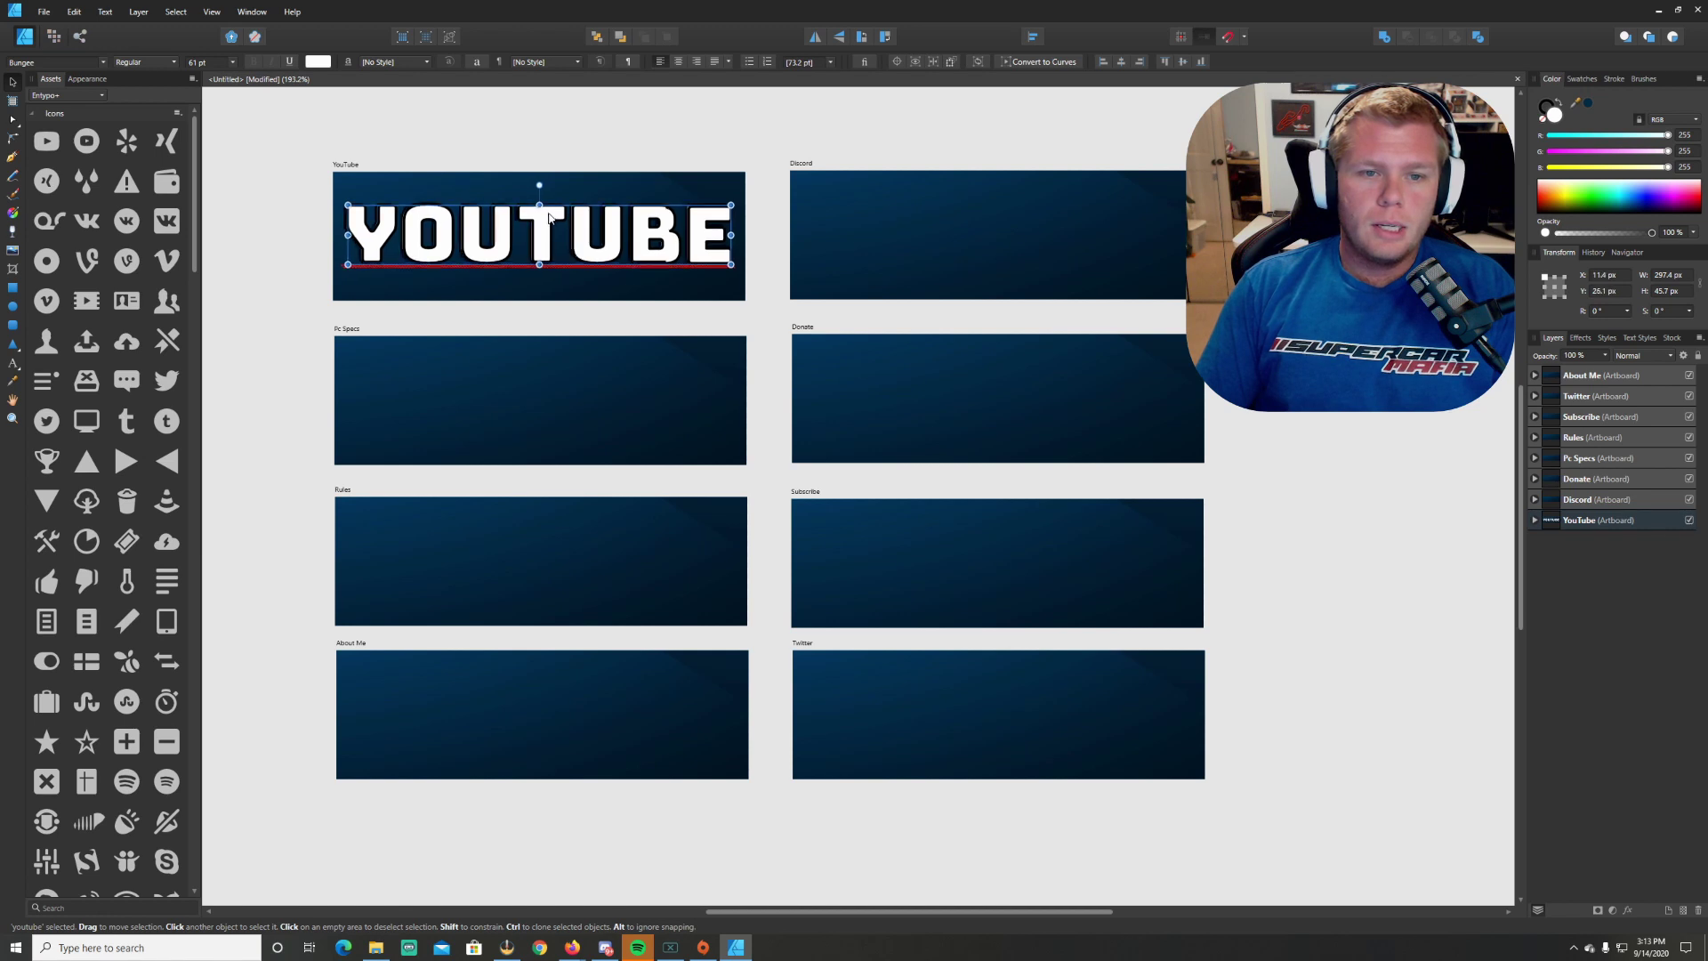
{"action": "mouse_move", "coordinate": [546, 215]}
{"action": "left_mouse_down"}
{"action": "mouse_move", "coordinate": [584, 229]}
{"action": "mouse_move", "coordinate": [558, 225]}
{"action": "left_mouse_up"}
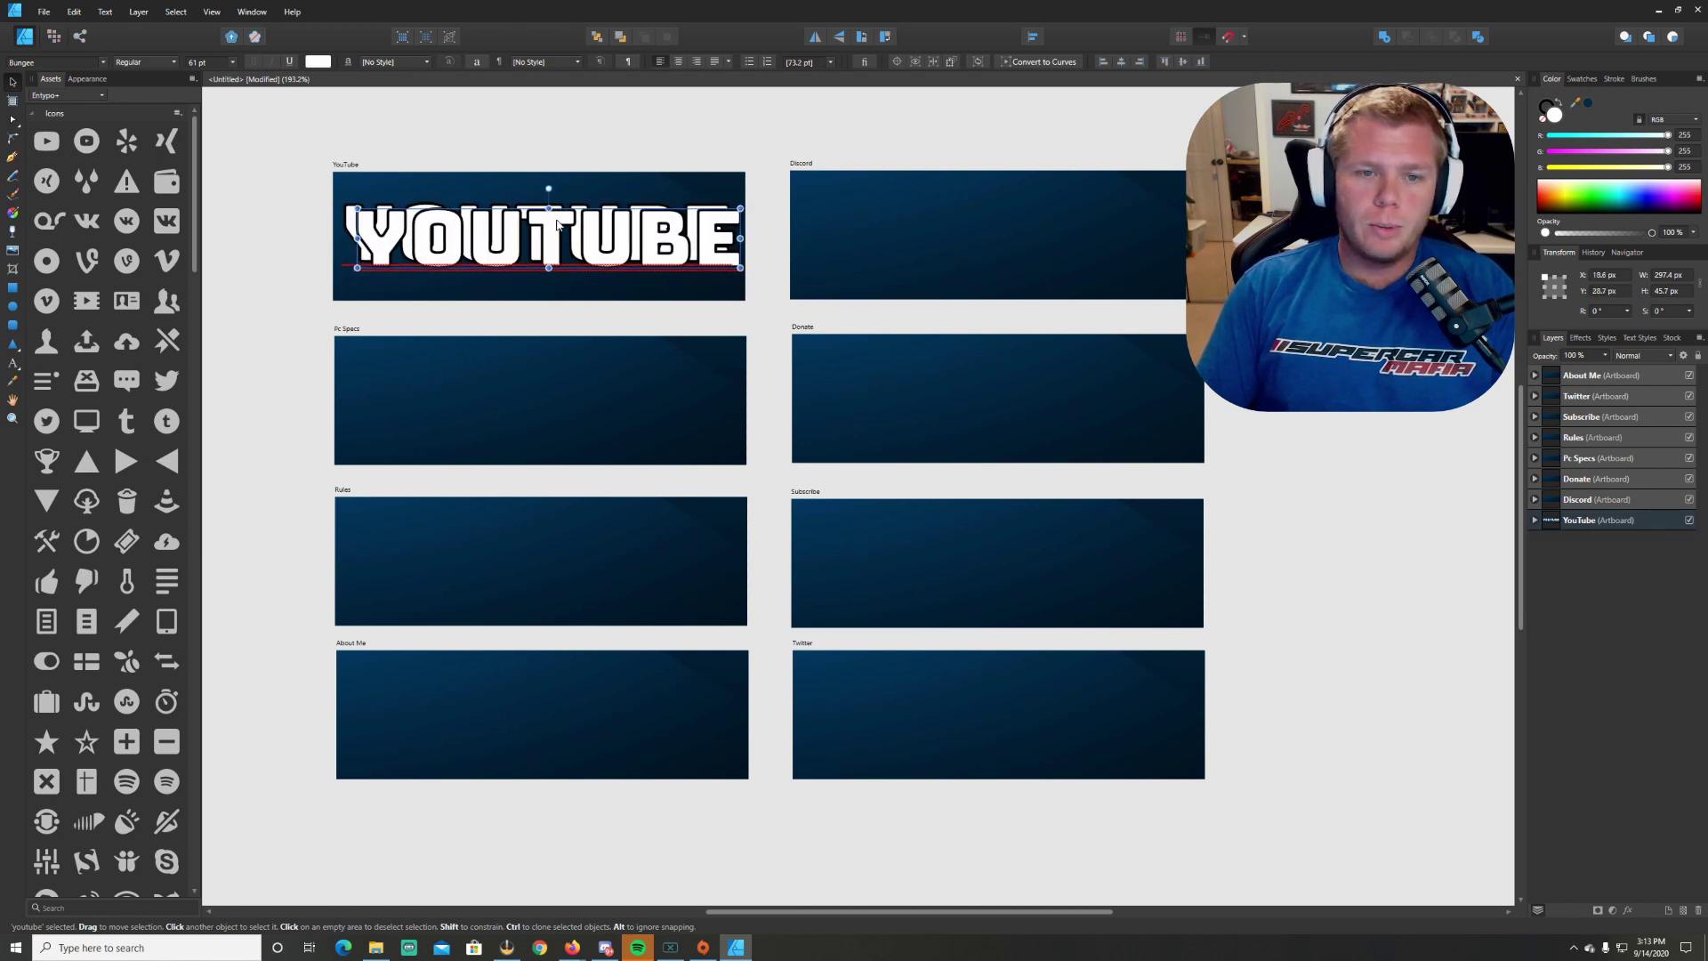
{"action": "key", "text": "Escape"}
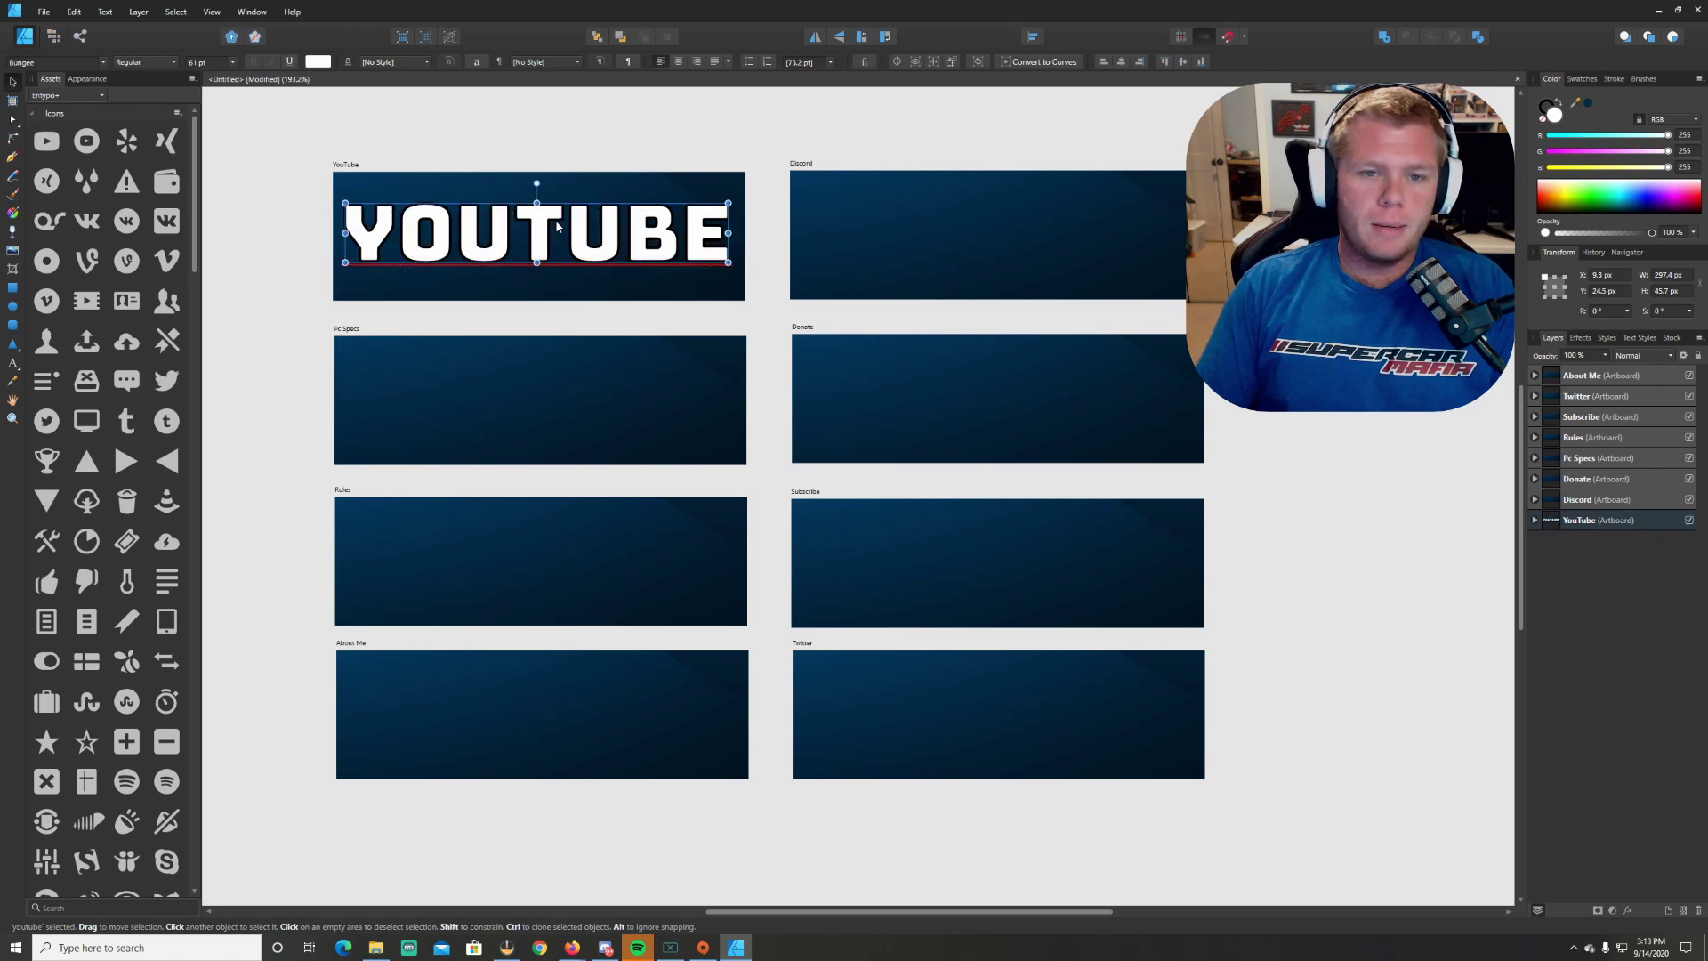
{"action": "left_click_drag", "start_coordinate": [551, 215], "coordinate": [552, 217]}
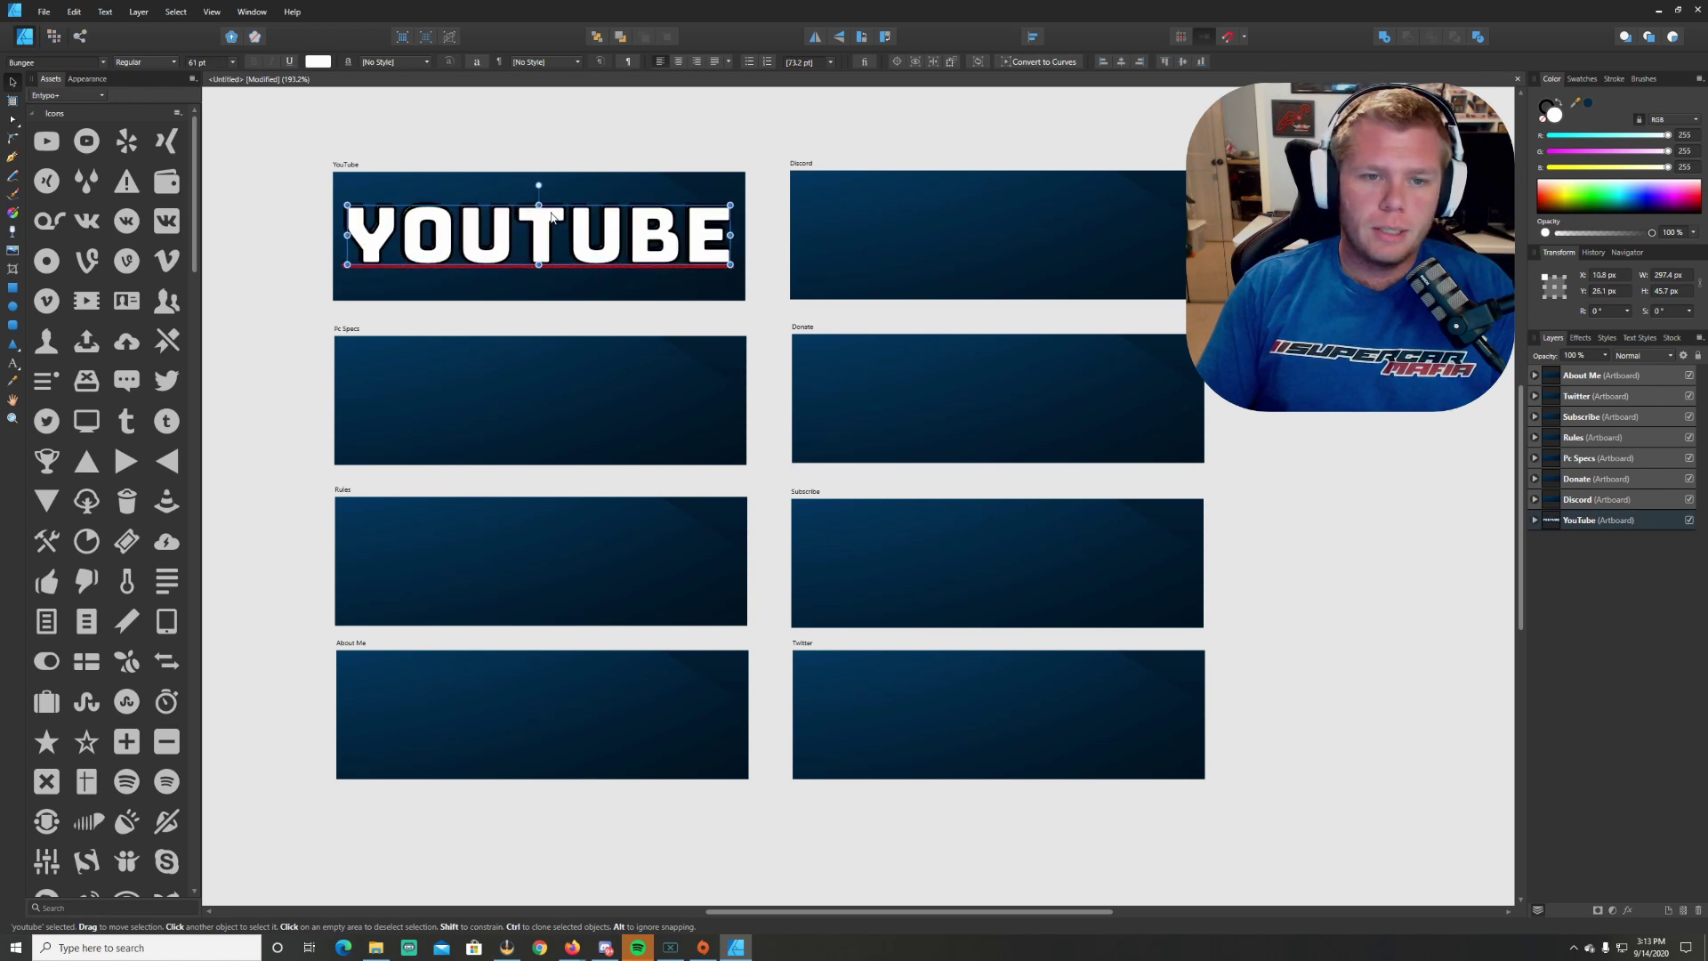
{"action": "scroll", "coordinate": [534, 223], "scroll_direction": "up", "scroll_amount": 3}
{"action": "scroll", "coordinate": [535, 224], "scroll_direction": "up", "scroll_amount": 1}
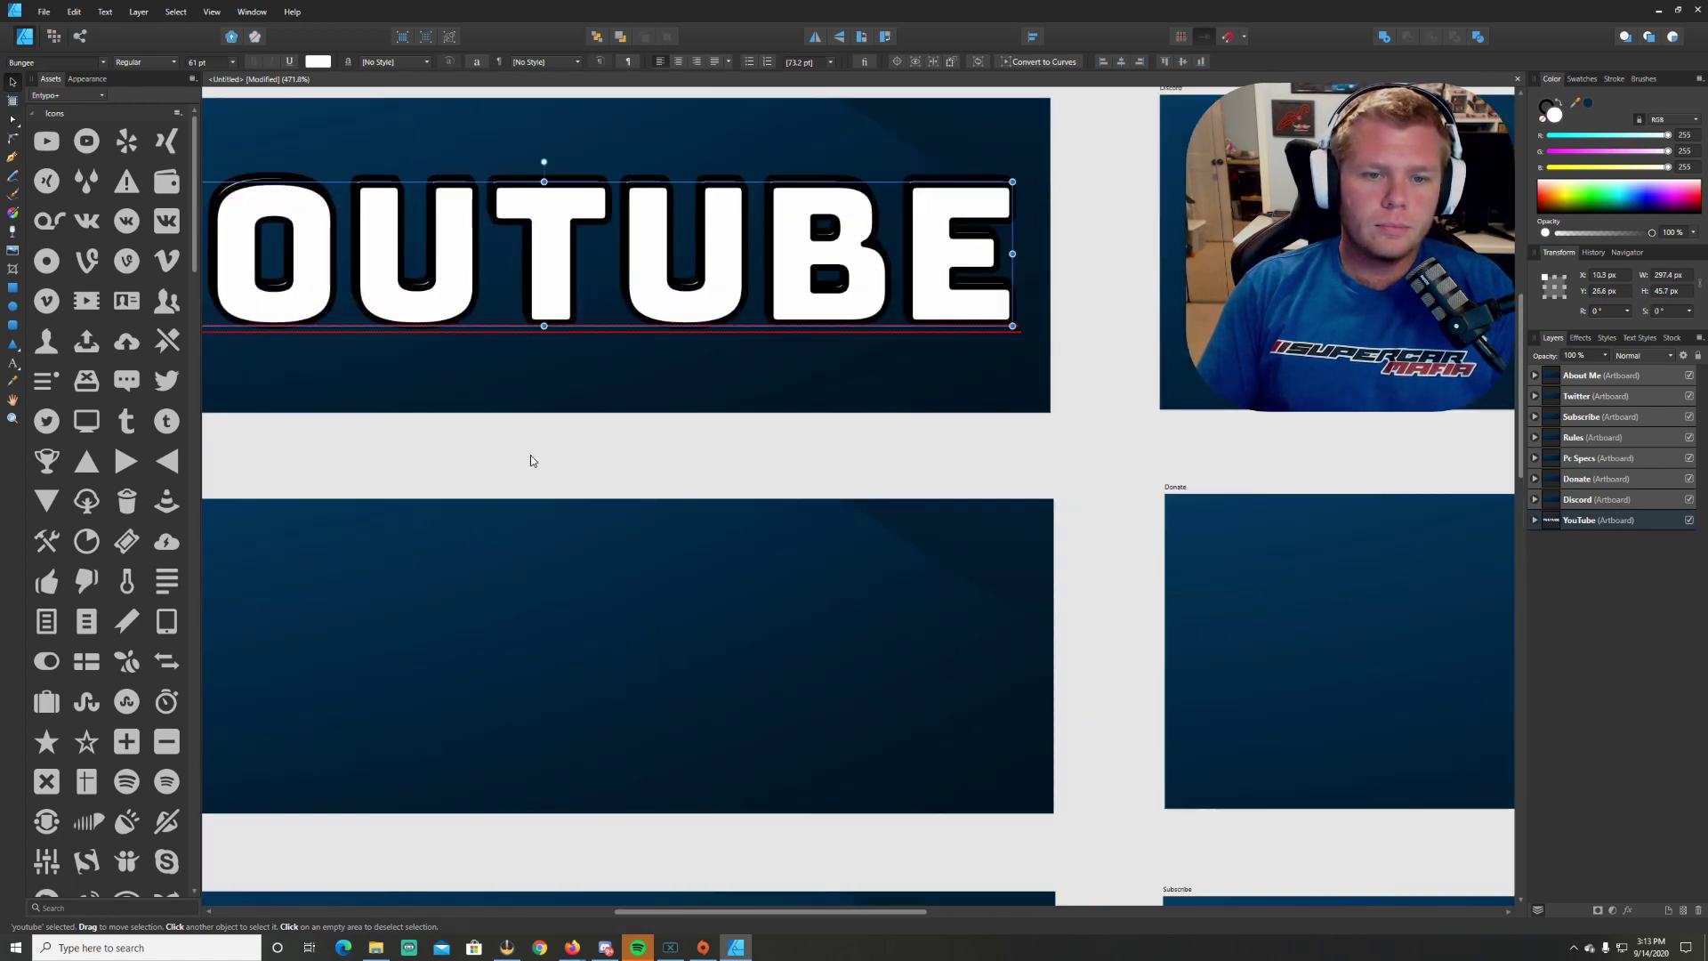
{"action": "left_click_drag", "start_coordinate": [530, 456], "coordinate": [757, 542]}
{"action": "key", "text": "ctrl+z"}
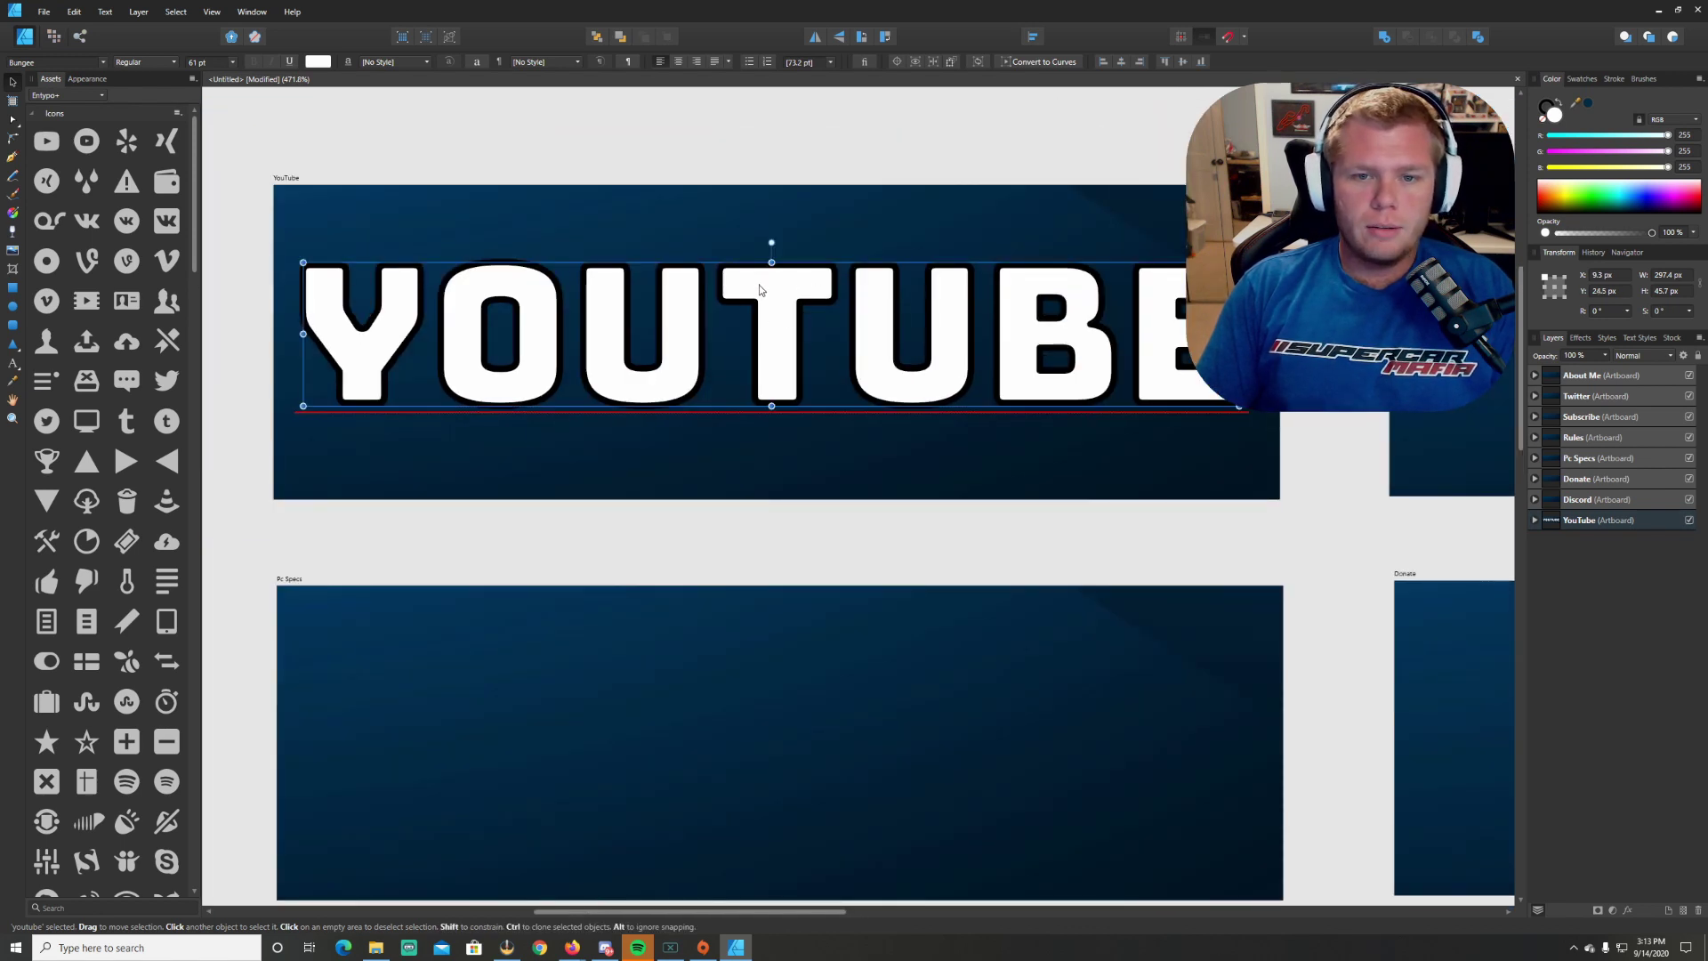
Step: Clone the YOUTUBE text about 1 px down and to the right, and repeat that offset duplicate four more times
{"action": "left_click_drag", "start_coordinate": [757, 282], "coordinate": [761, 289]}
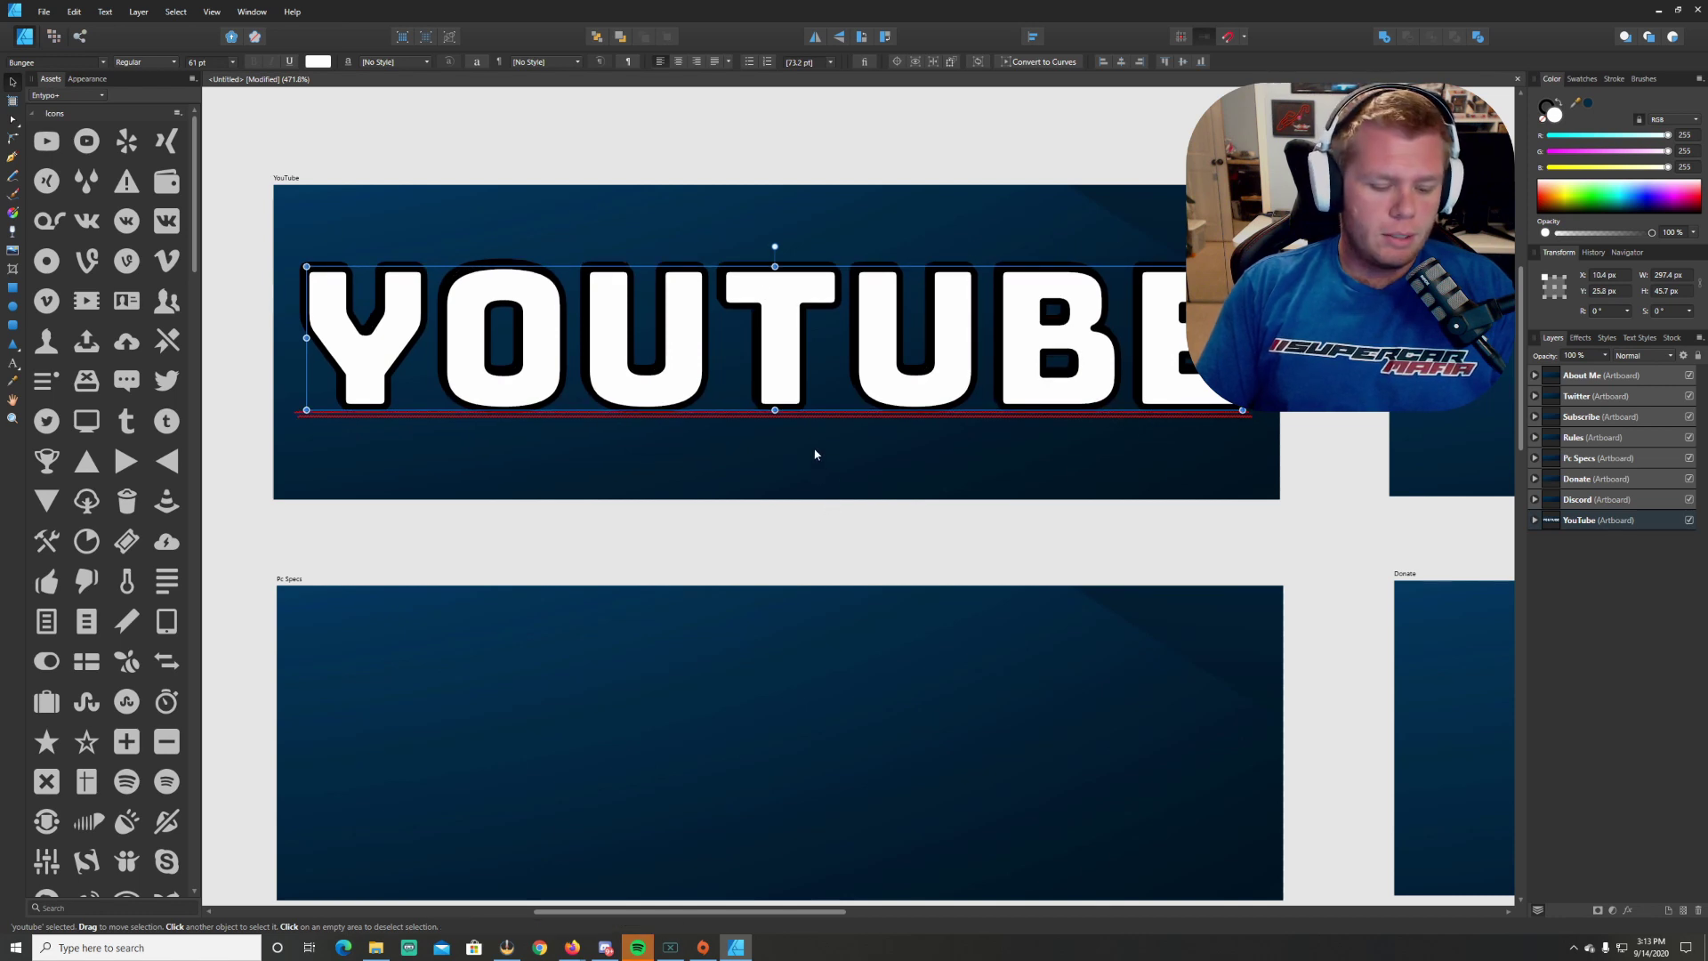
{"action": "key", "text": "ctrl+j"}
{"action": "key", "text": "ctrl+j"}
{"action": "key", "text": "ctrl+j"}
{"action": "key", "text": "ctrl+j"}
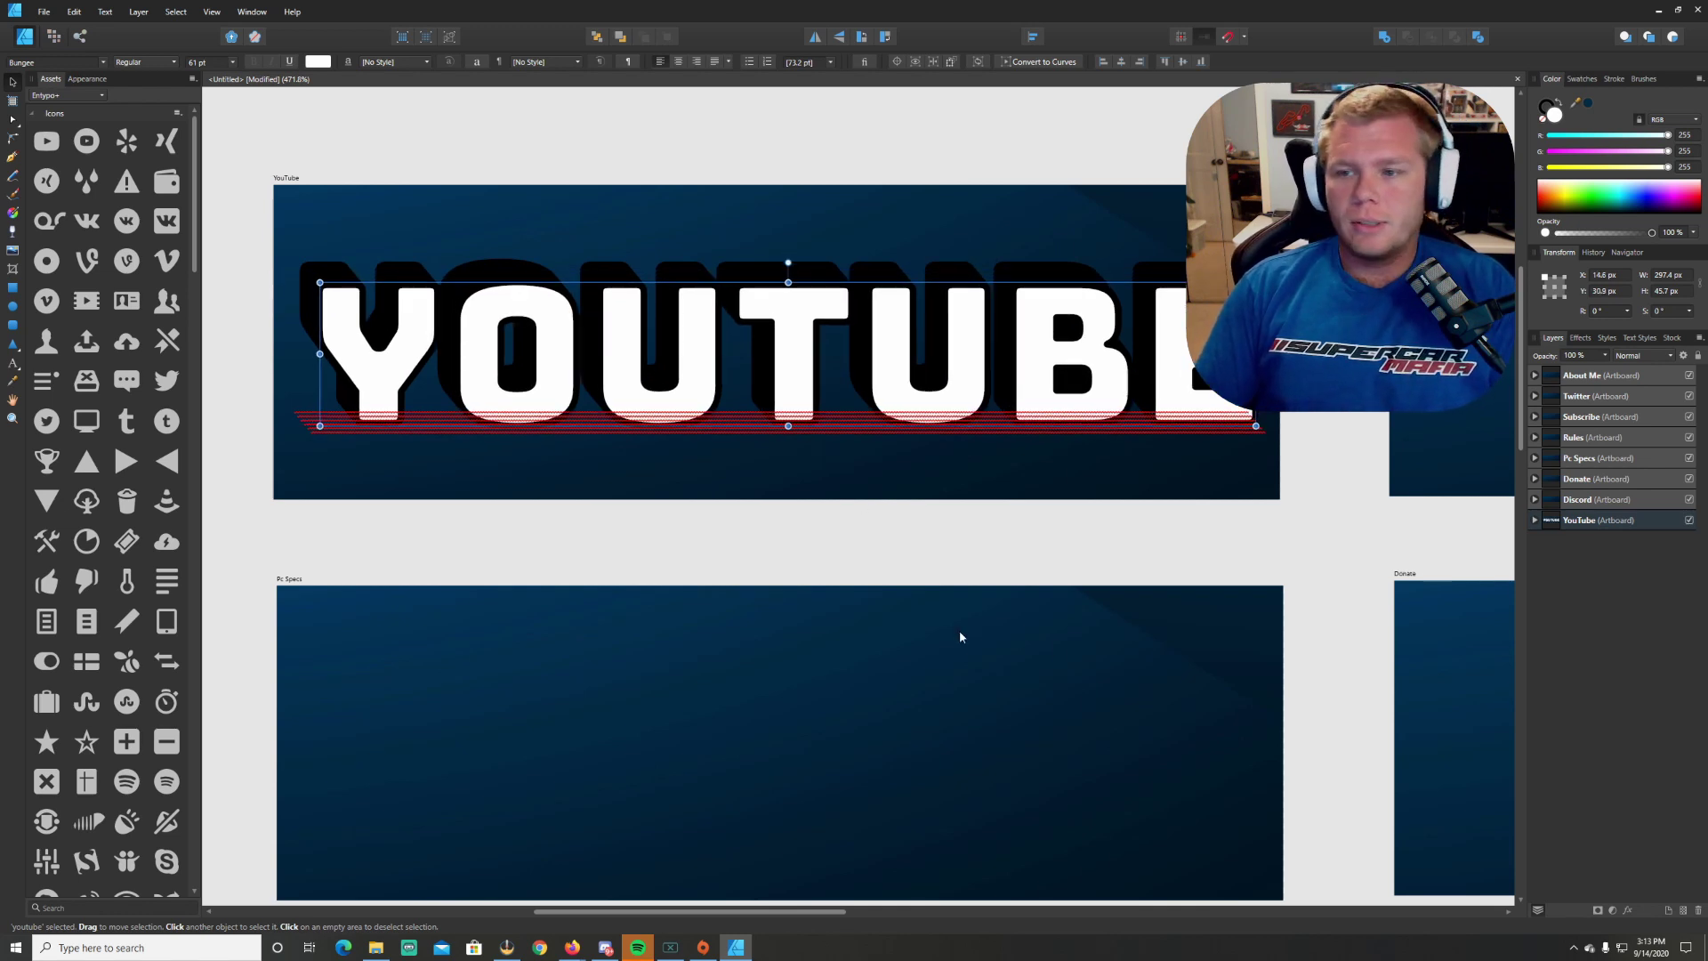
Step: Move the original YOUTUBE text to the top of the YouTube artboard's layer stack and set the five copies' fill opacity to 0%
{"action": "left_click", "coordinate": [1536, 520]}
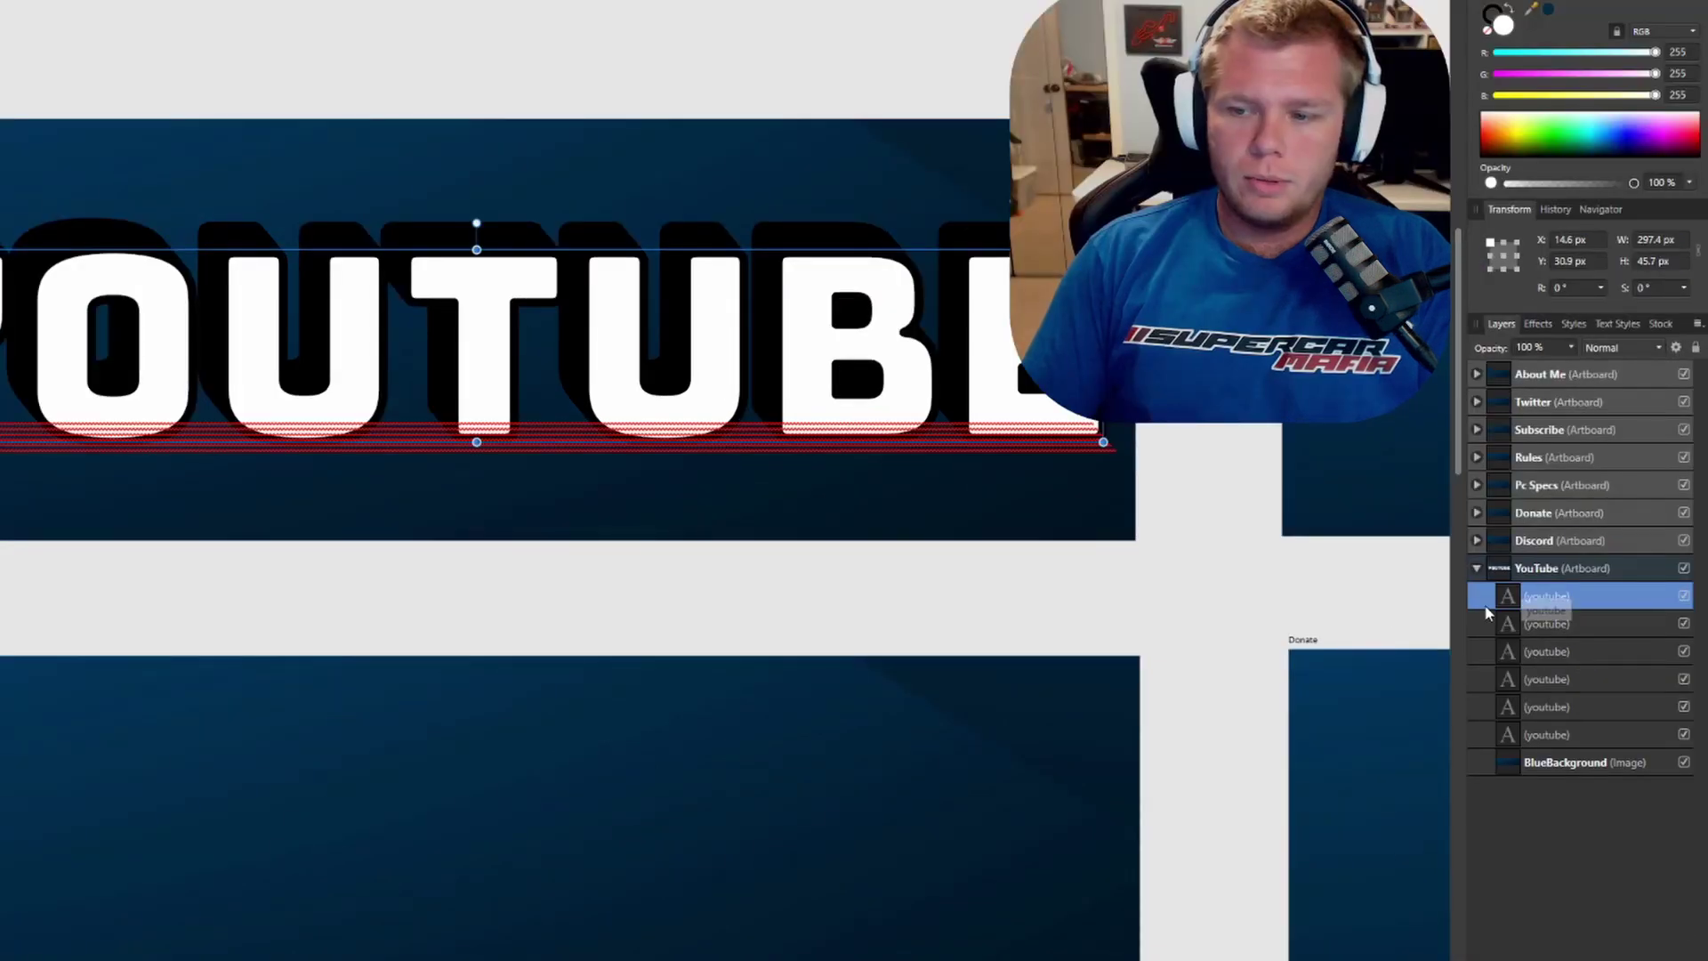
{"action": "mouse_move", "coordinate": [1488, 614]}
{"action": "left_mouse_down"}
{"action": "mouse_move", "coordinate": [1489, 746]}
{"action": "mouse_move", "coordinate": [1491, 585]}
{"action": "left_mouse_up"}
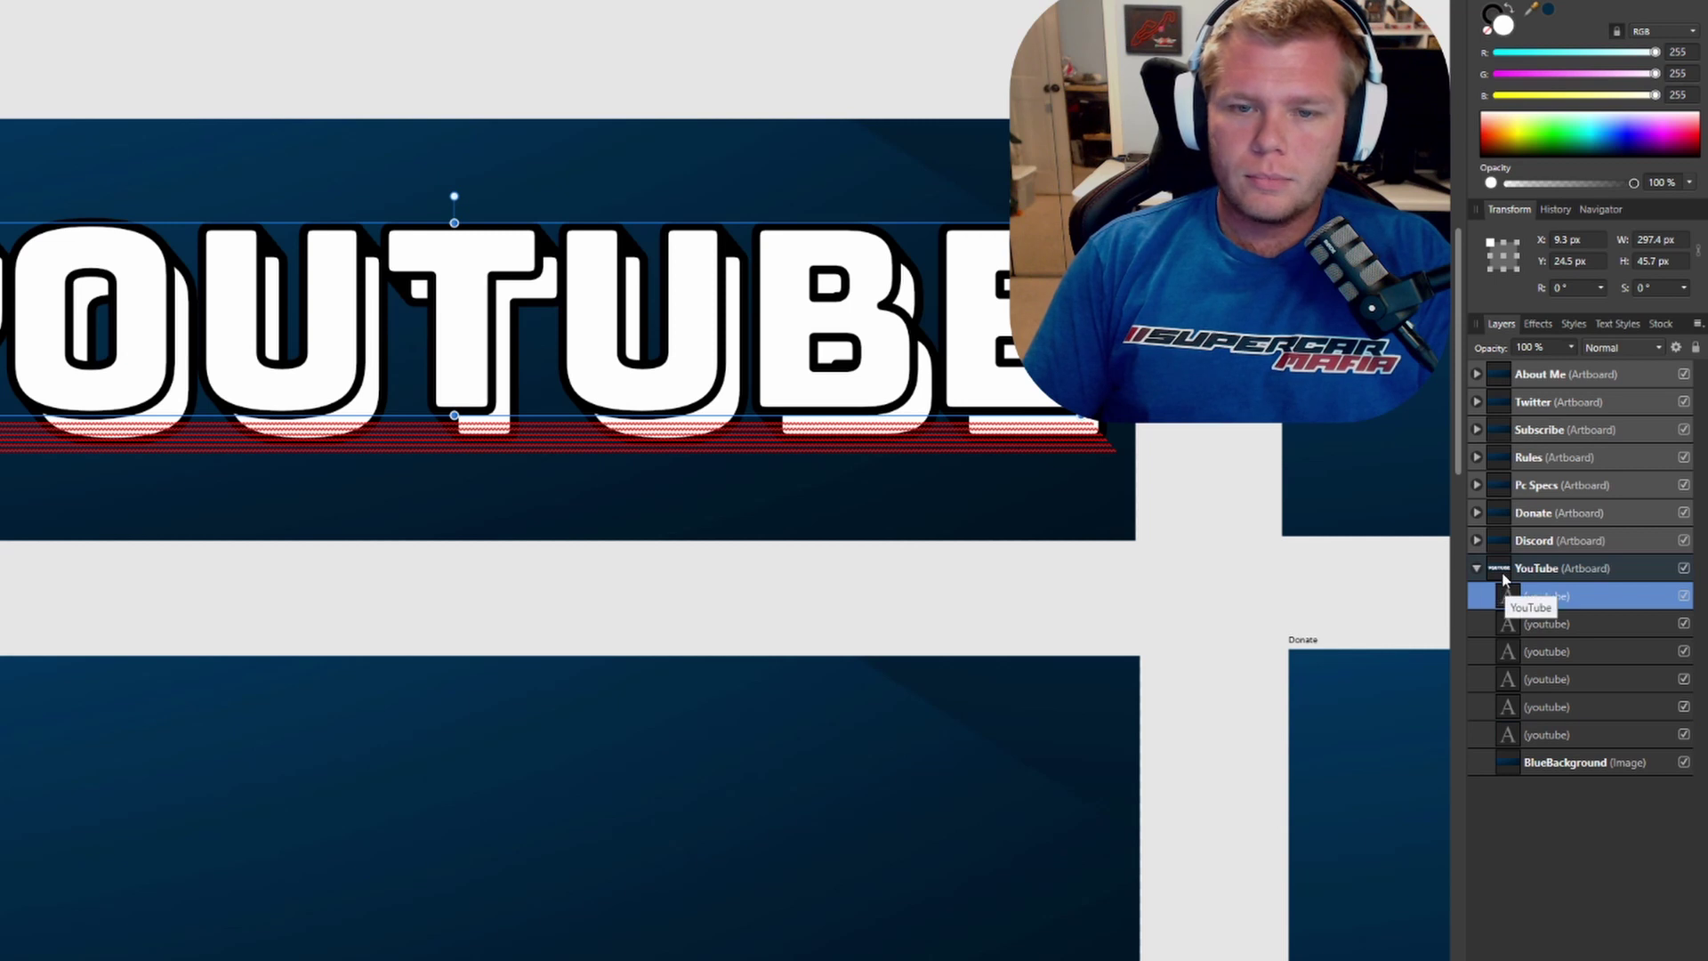
{"action": "left_click", "coordinate": [1484, 624]}
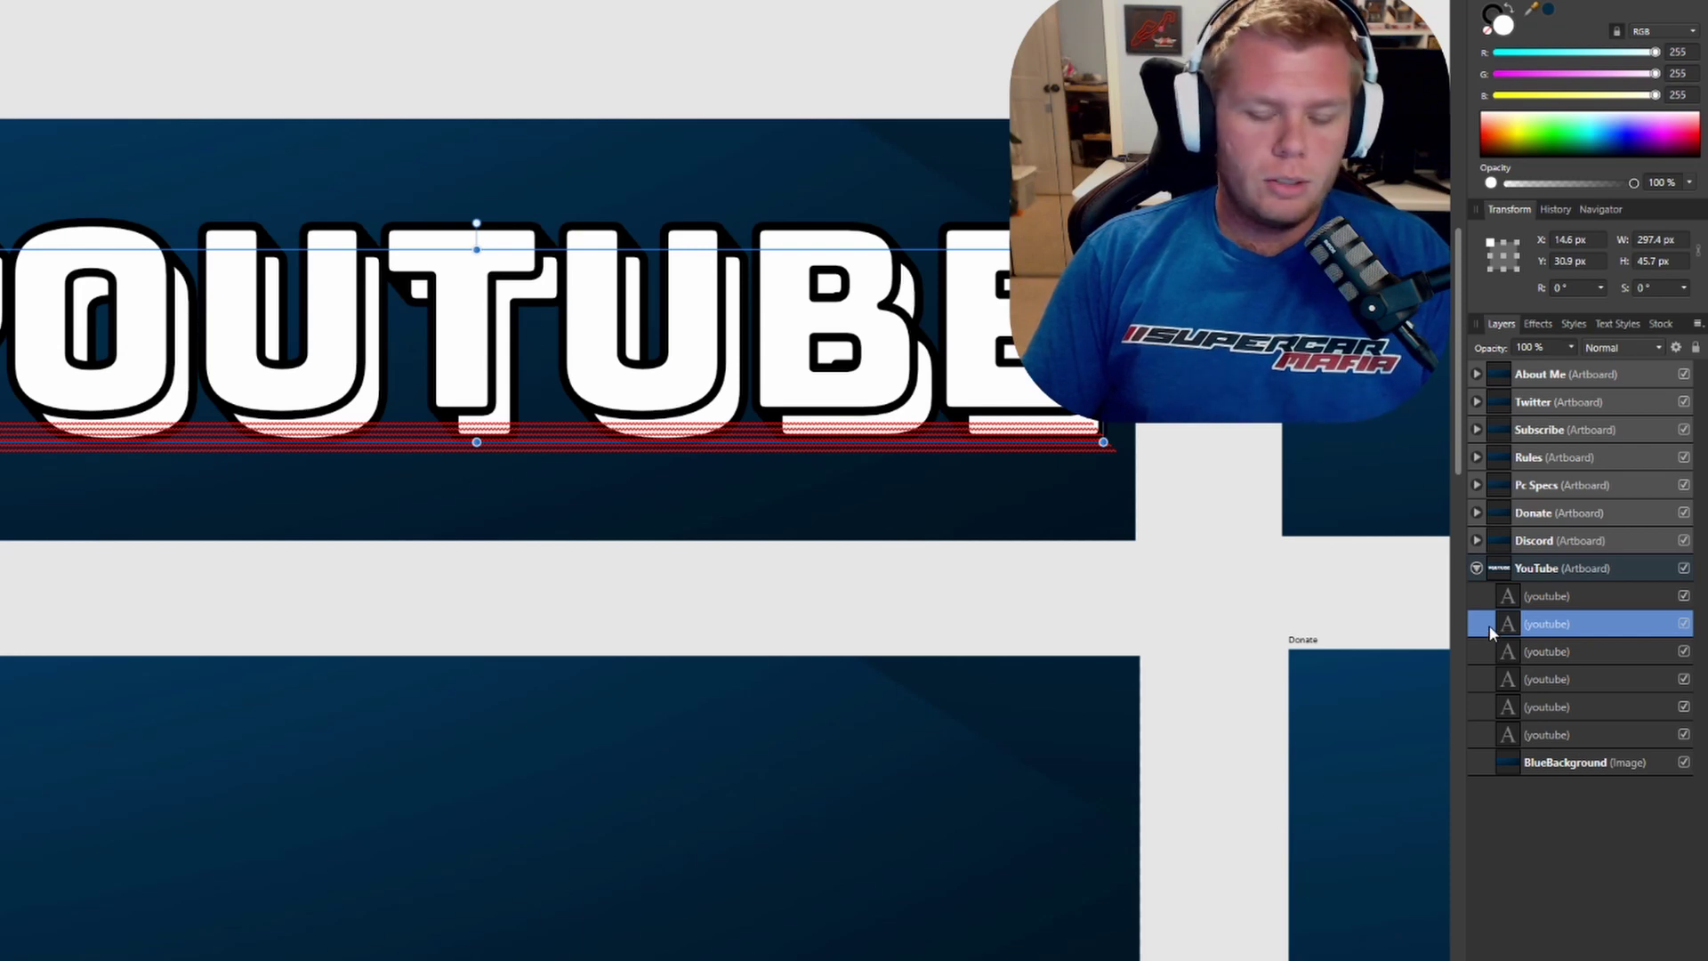
{"action": "left_click", "coordinate": [1488, 733], "text": "shift"}
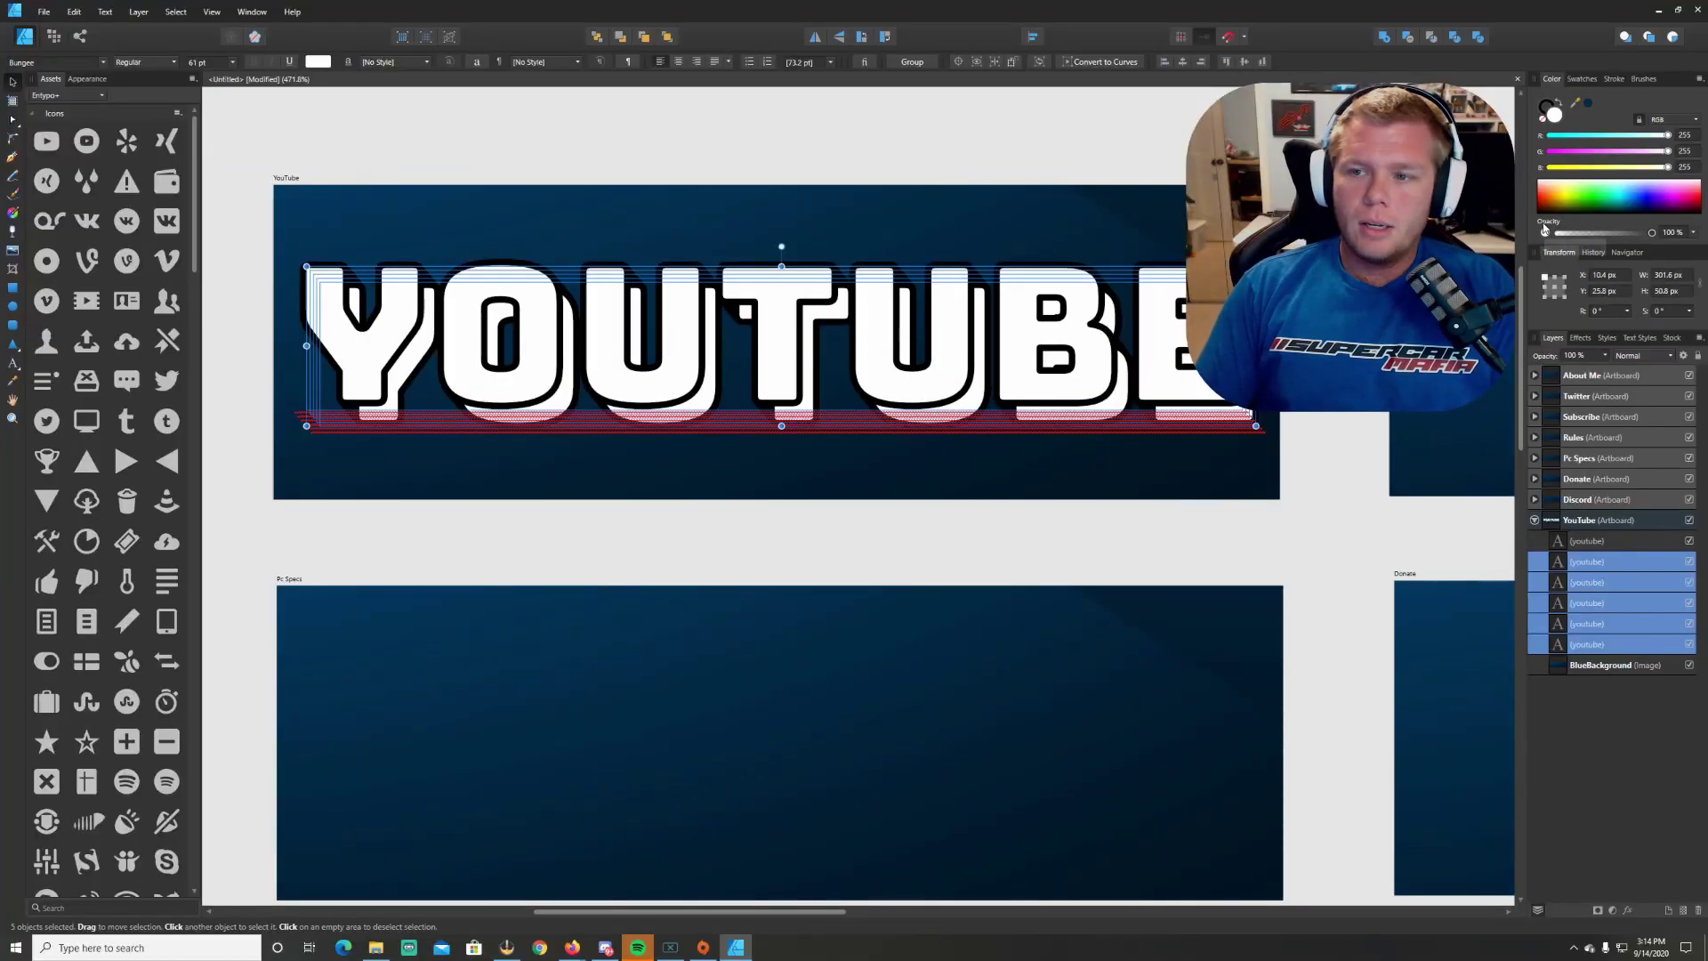
{"action": "left_click_drag", "start_coordinate": [1651, 234], "coordinate": [1542, 235]}
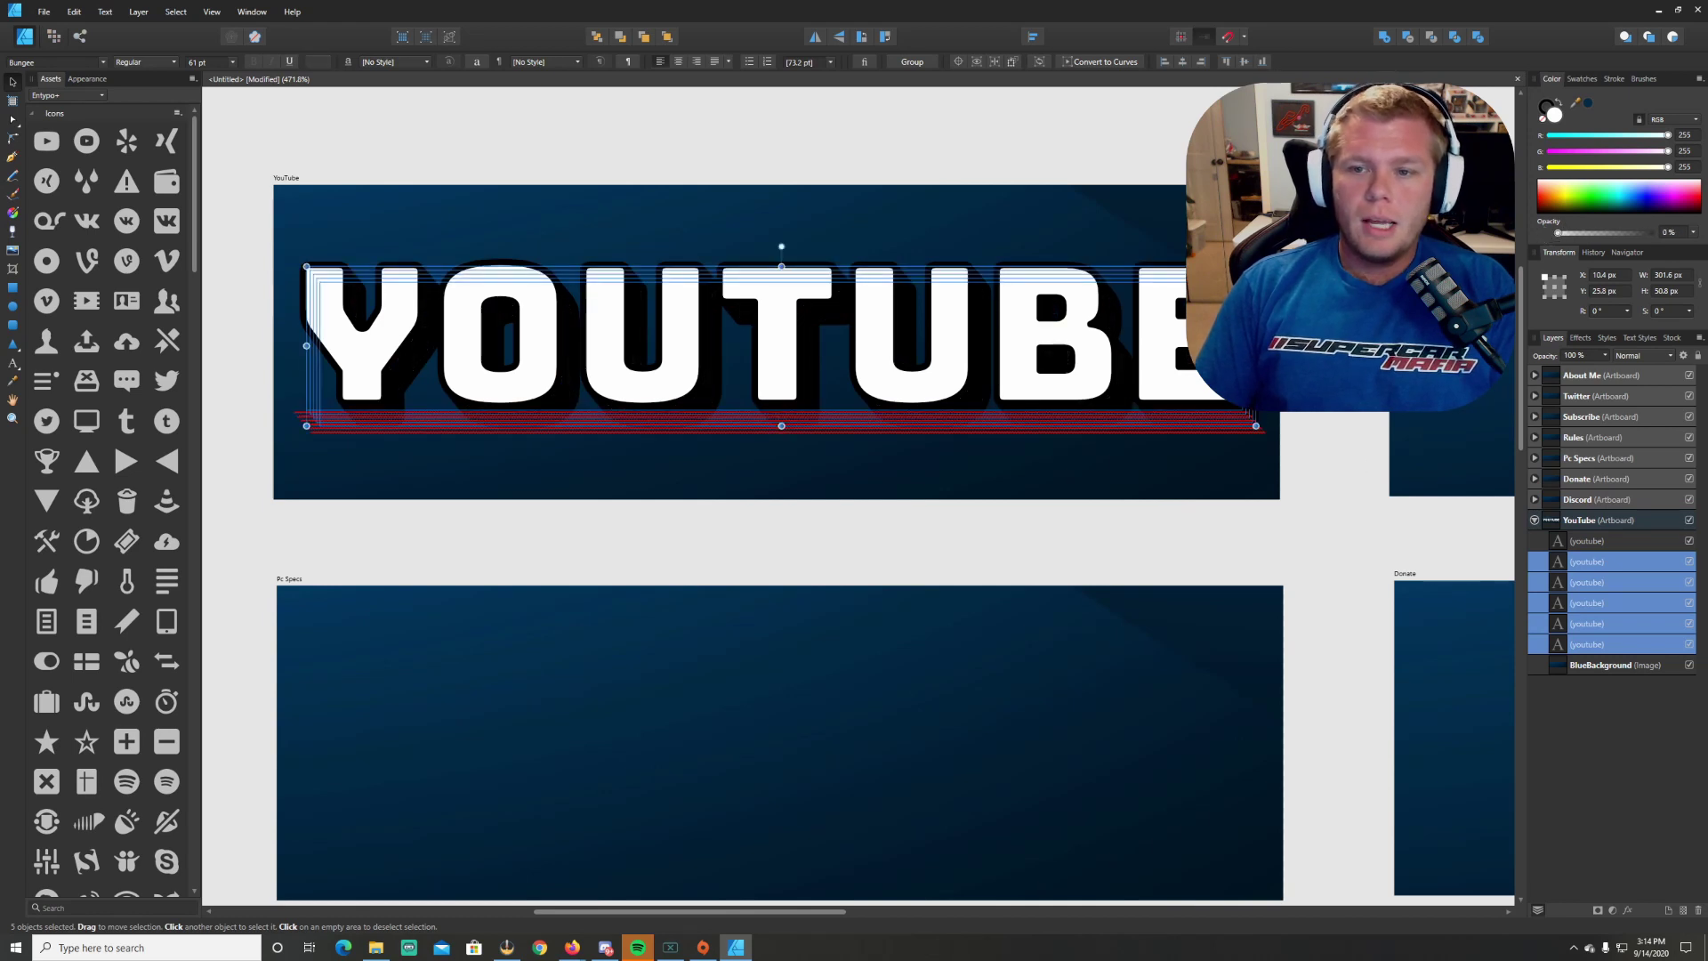
Step: Group all six YOUTUBE text layers and shift the group slightly up and left to centre it on its artboard
{"action": "left_click", "coordinate": [1543, 543]}
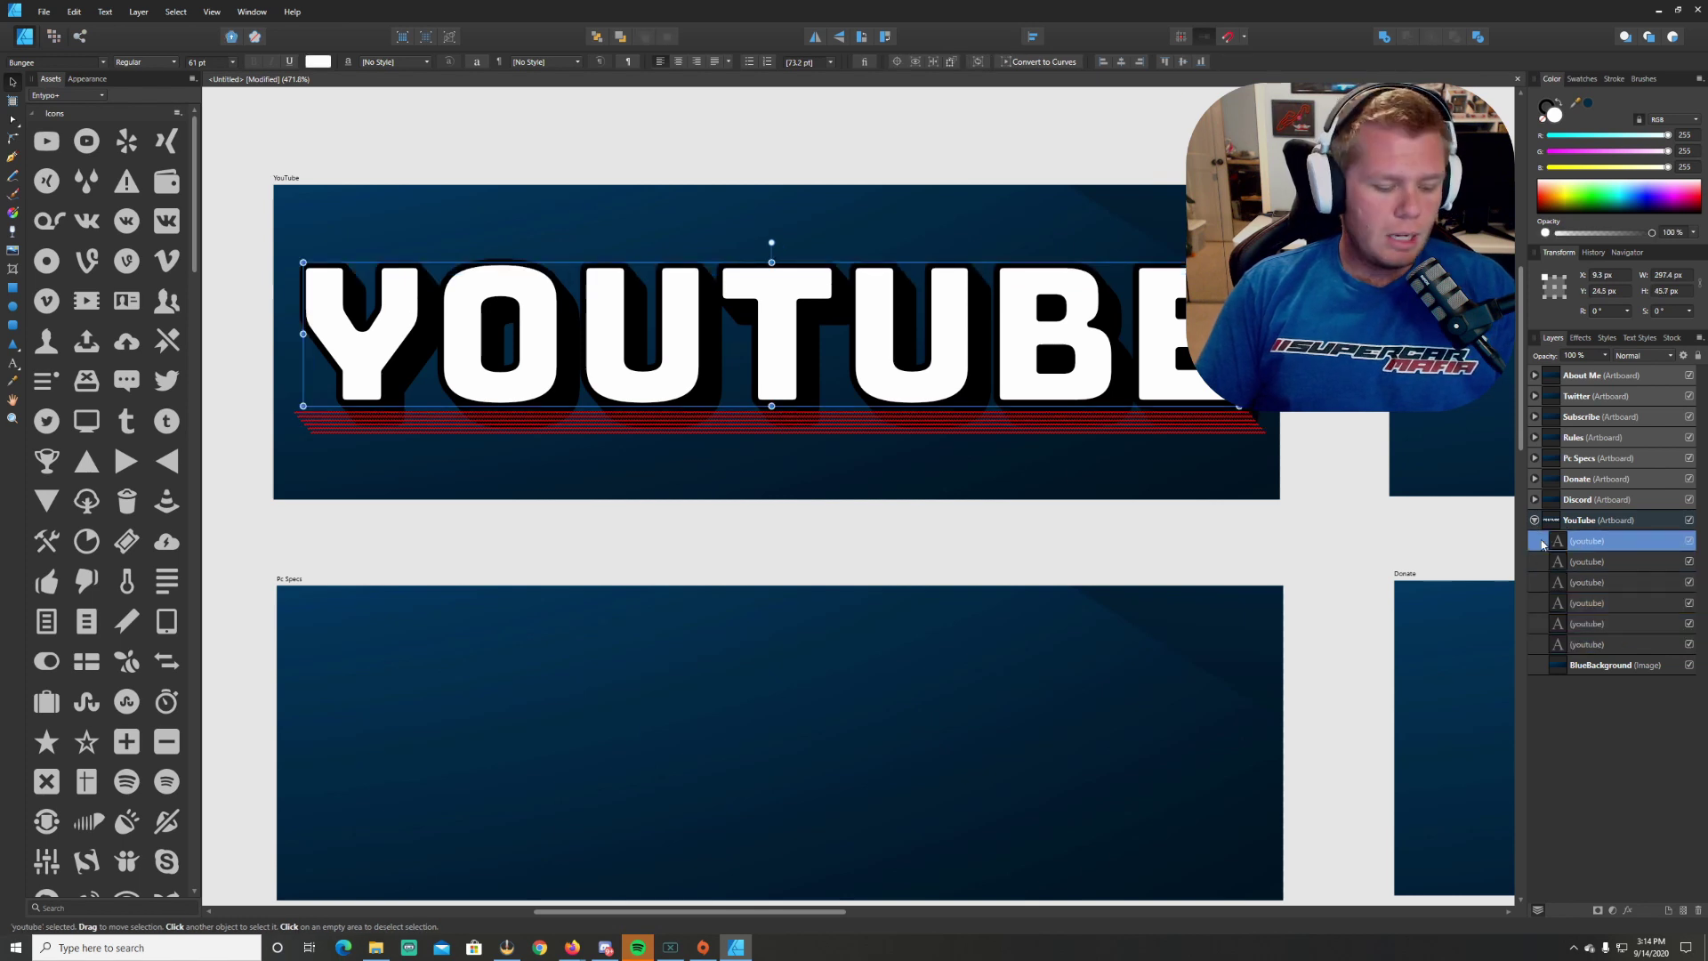
{"action": "left_click", "coordinate": [1544, 646], "text": "shift"}
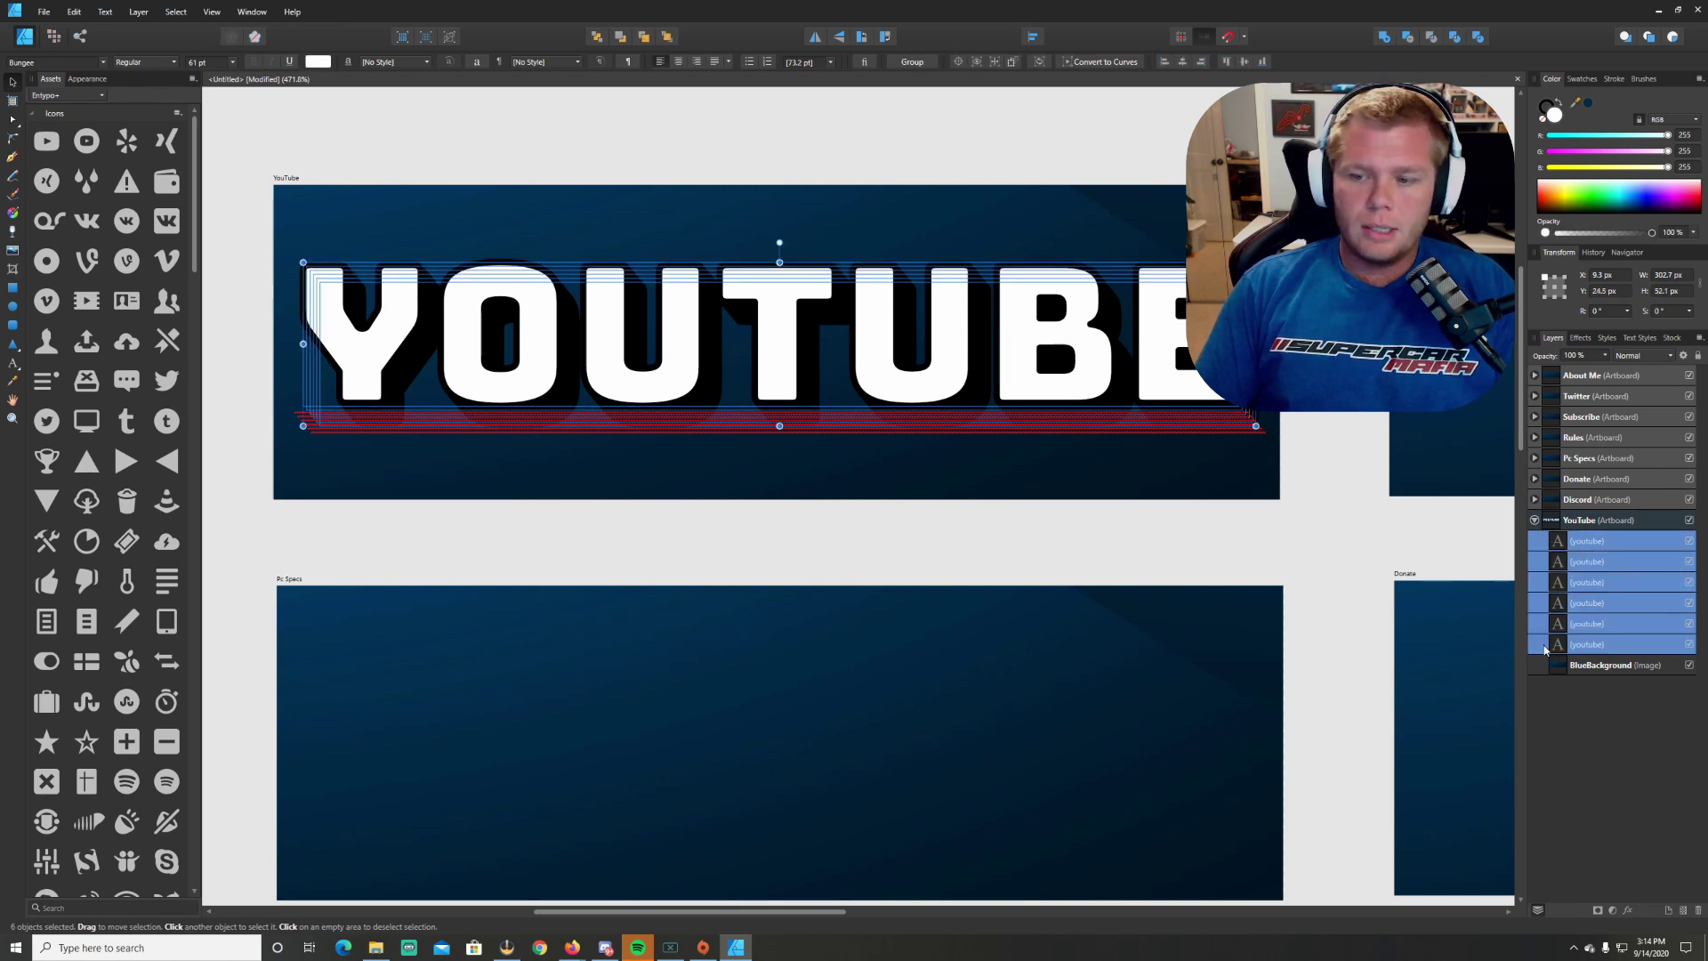
{"action": "key", "text": "ctrl+g"}
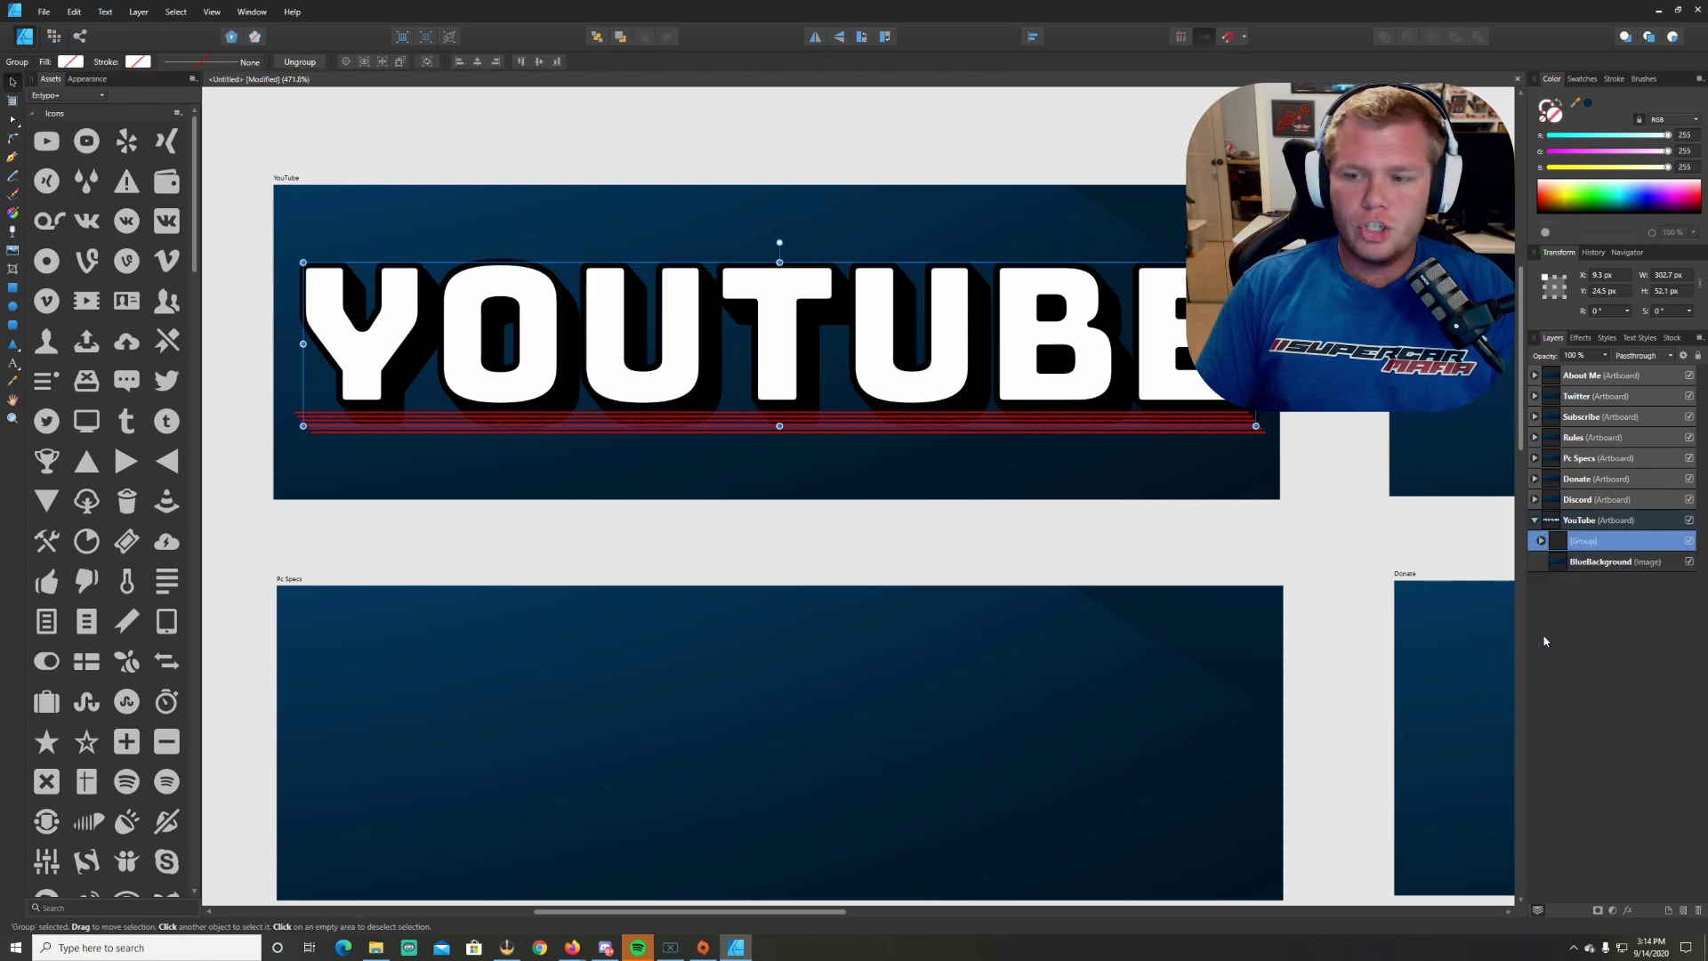
{"action": "left_click", "coordinate": [1541, 541]}
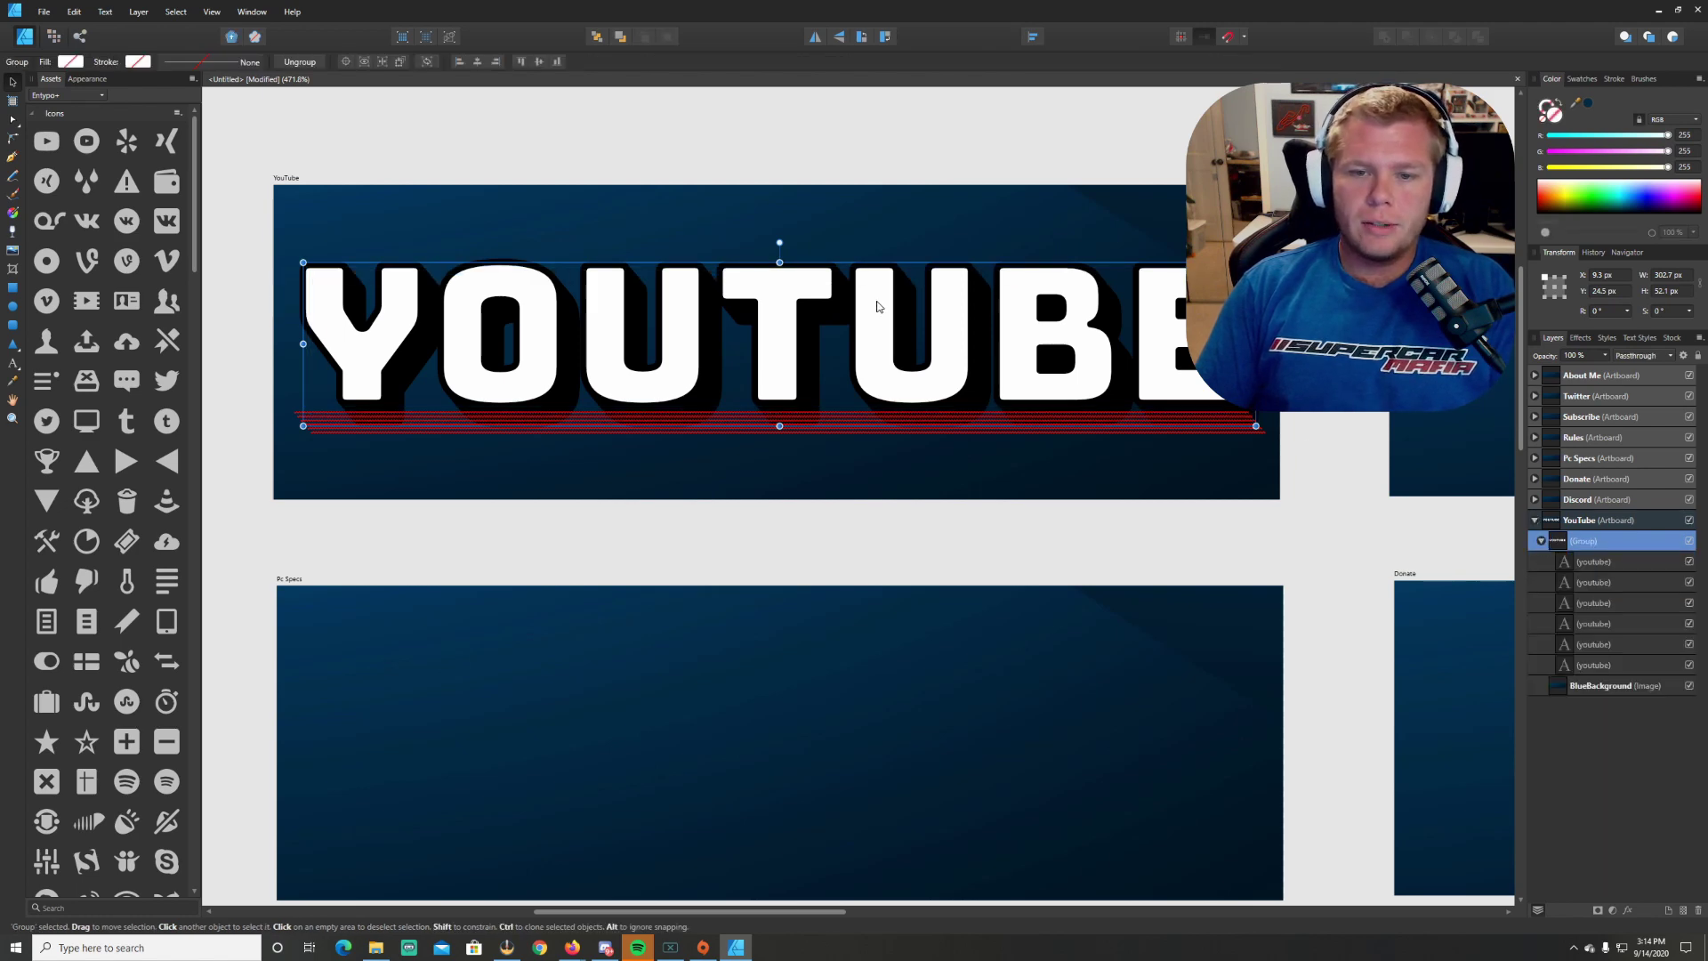
{"action": "left_click_drag", "start_coordinate": [876, 305], "coordinate": [870, 279]}
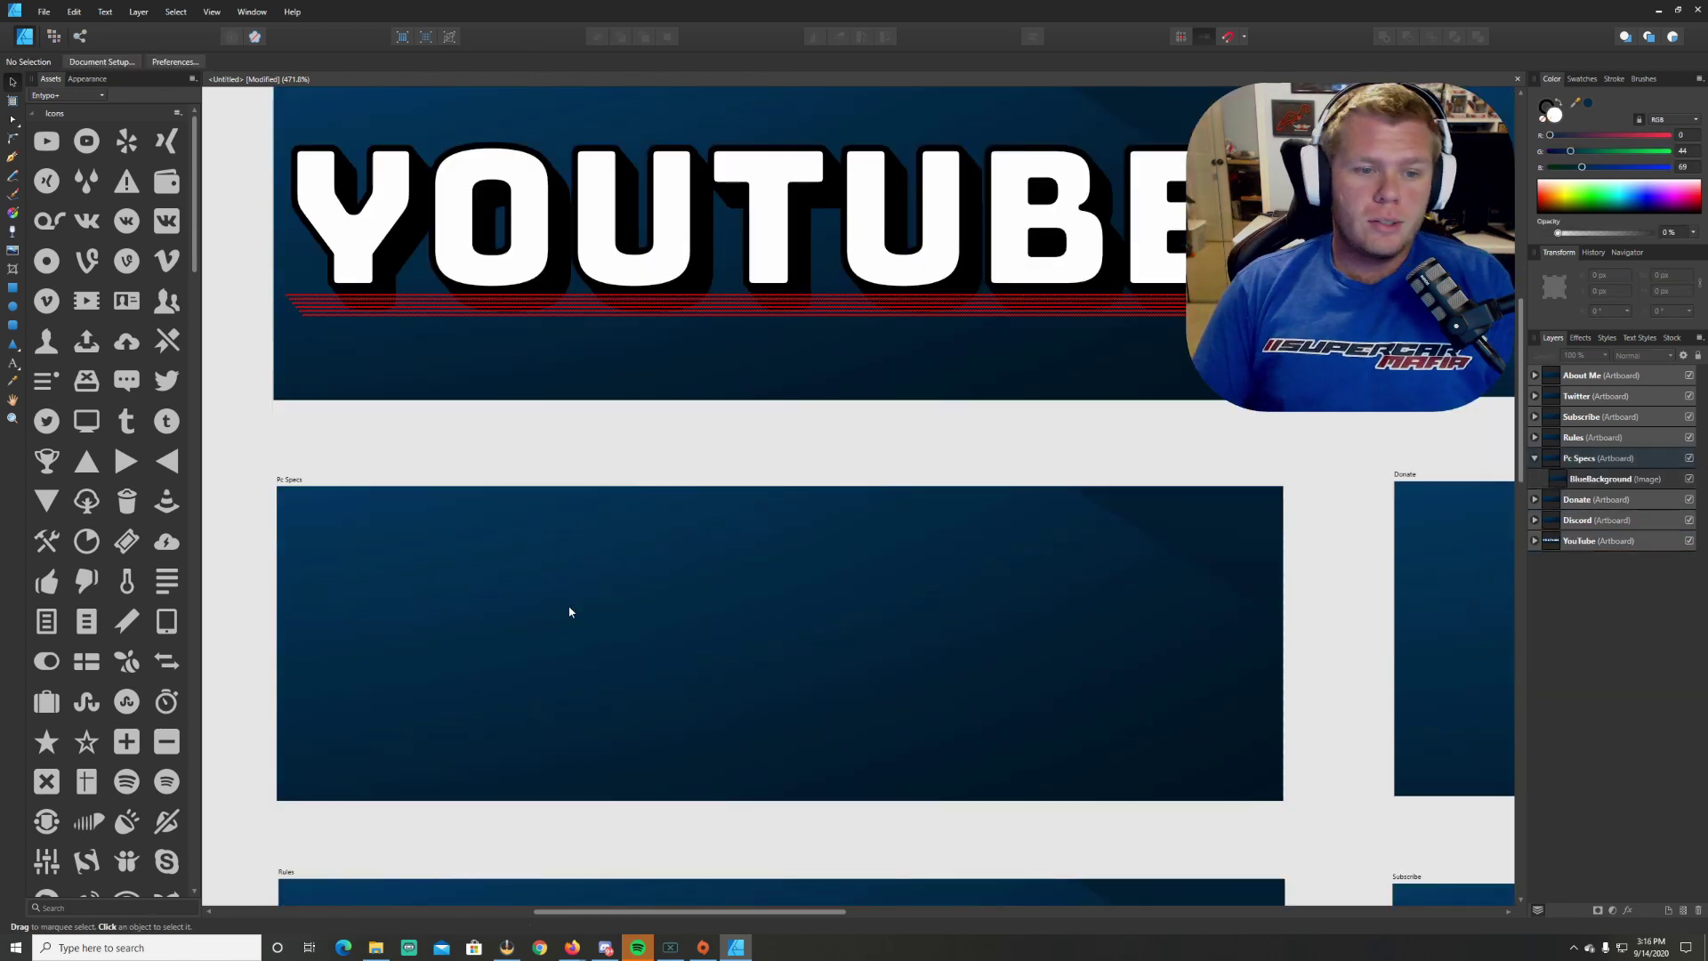
Step: Add the art text "pc Specs" in white Bungee to the Pc Specs artboard
{"action": "left_click", "coordinate": [1581, 458]}
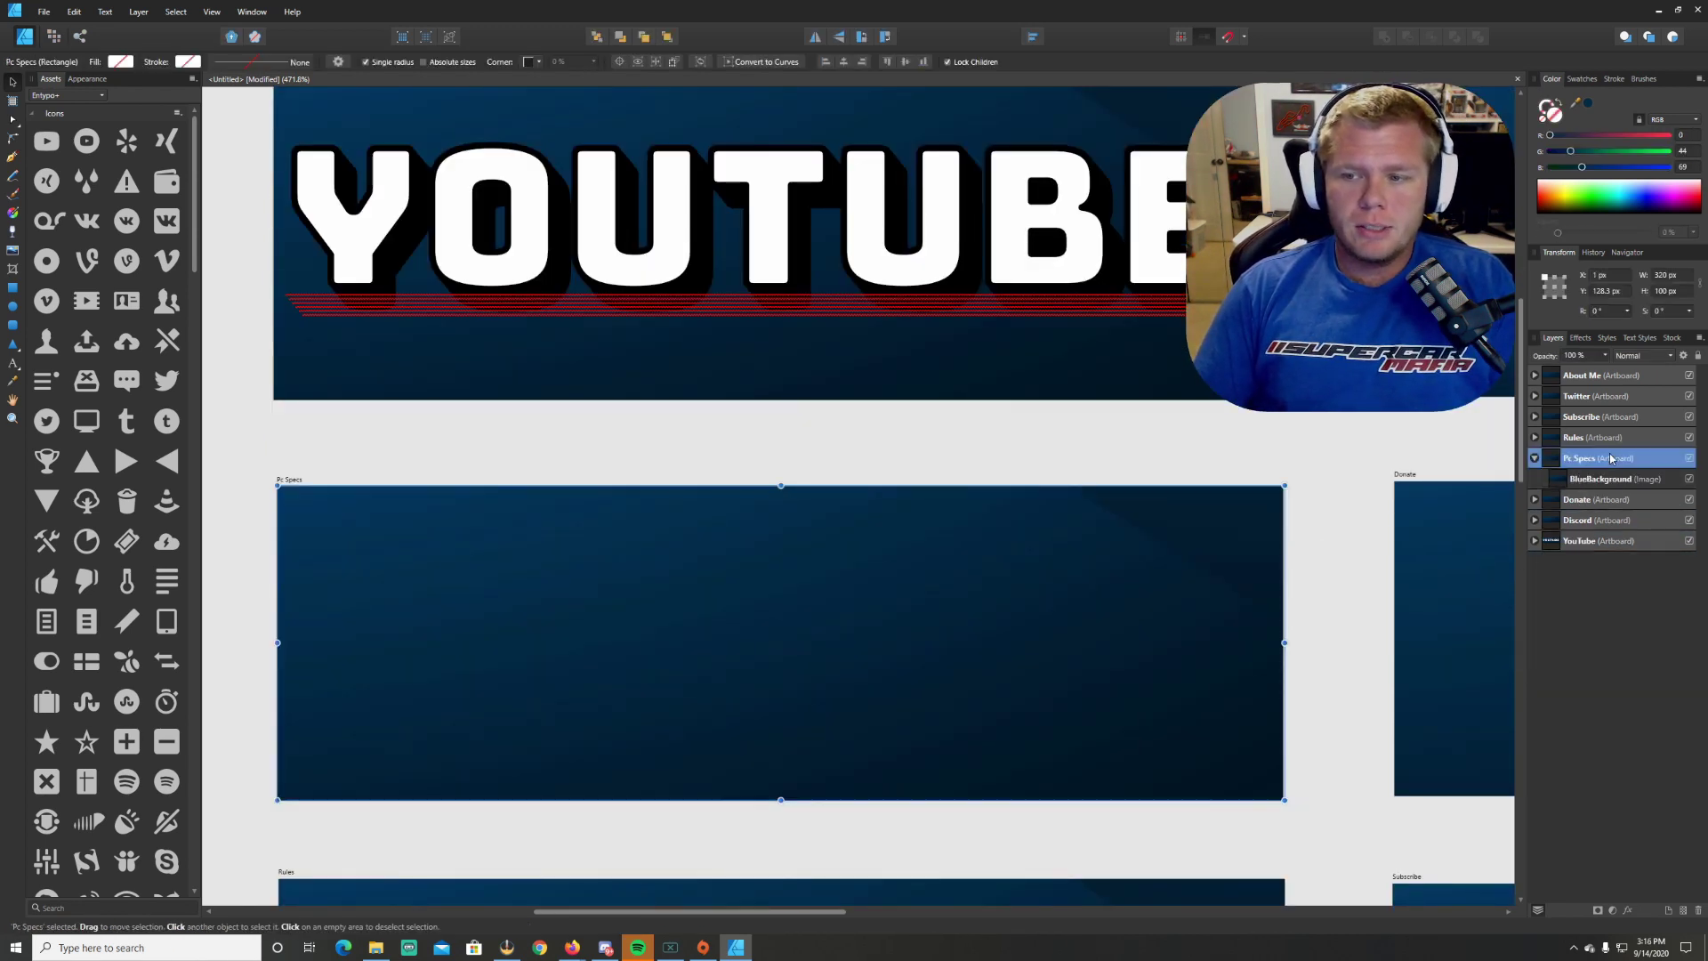
{"action": "left_click", "coordinate": [13, 363]}
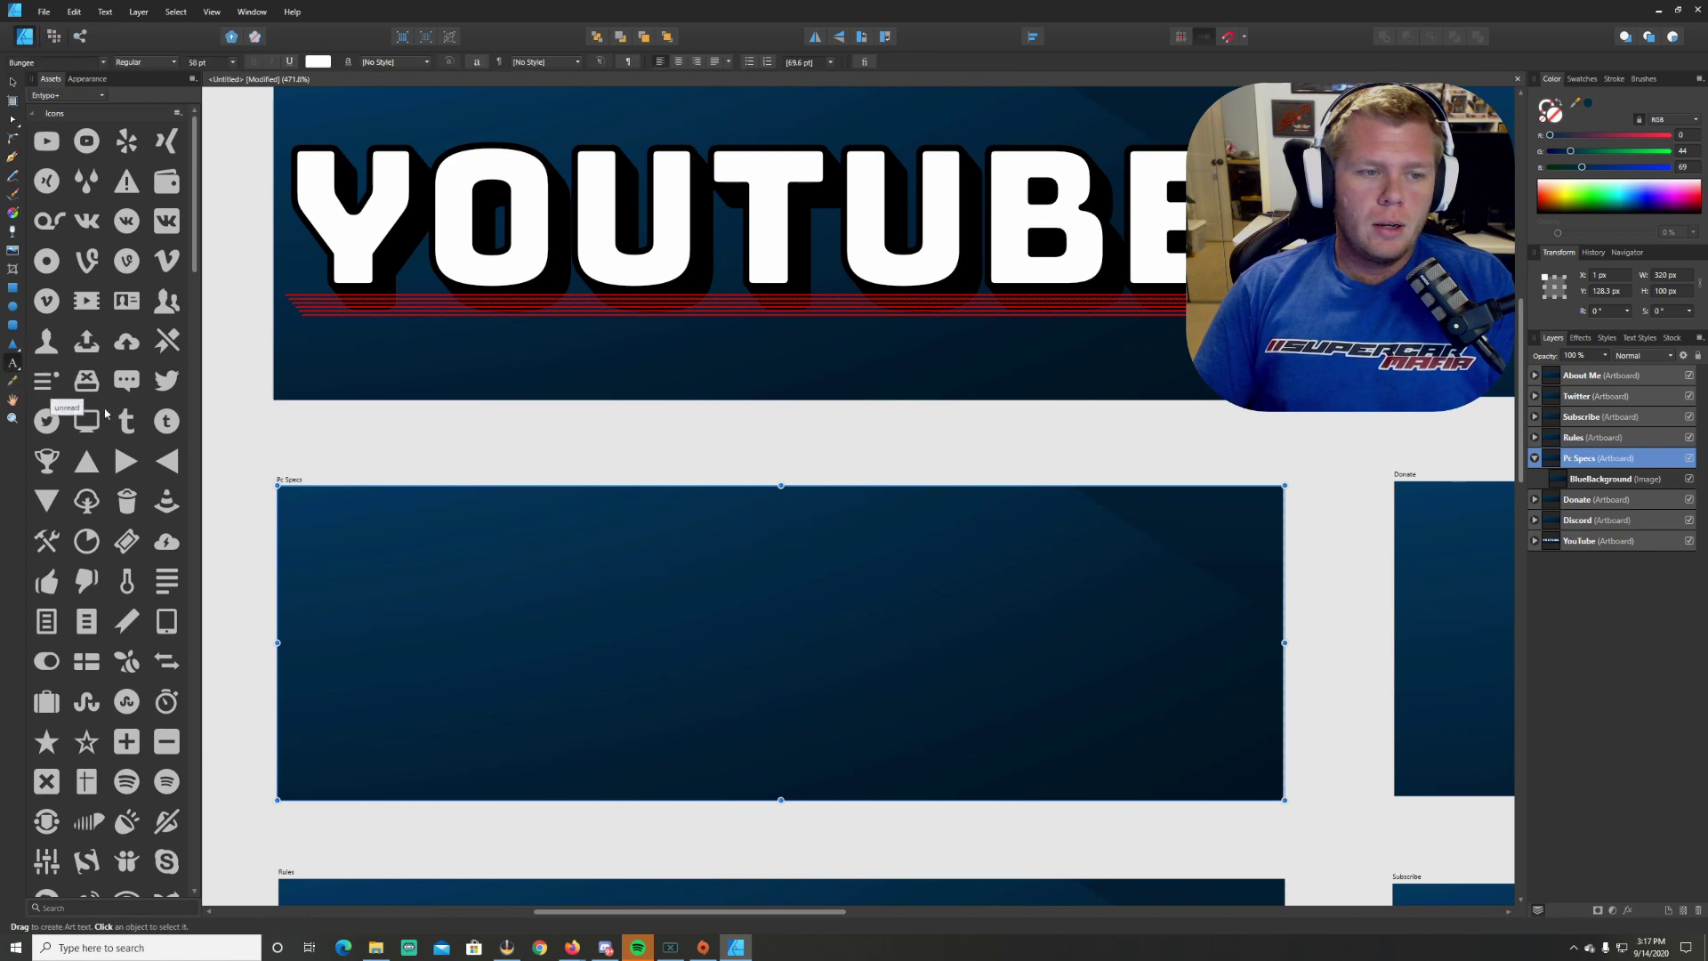
{"action": "left_click_drag", "start_coordinate": [348, 594], "coordinate": [434, 695]}
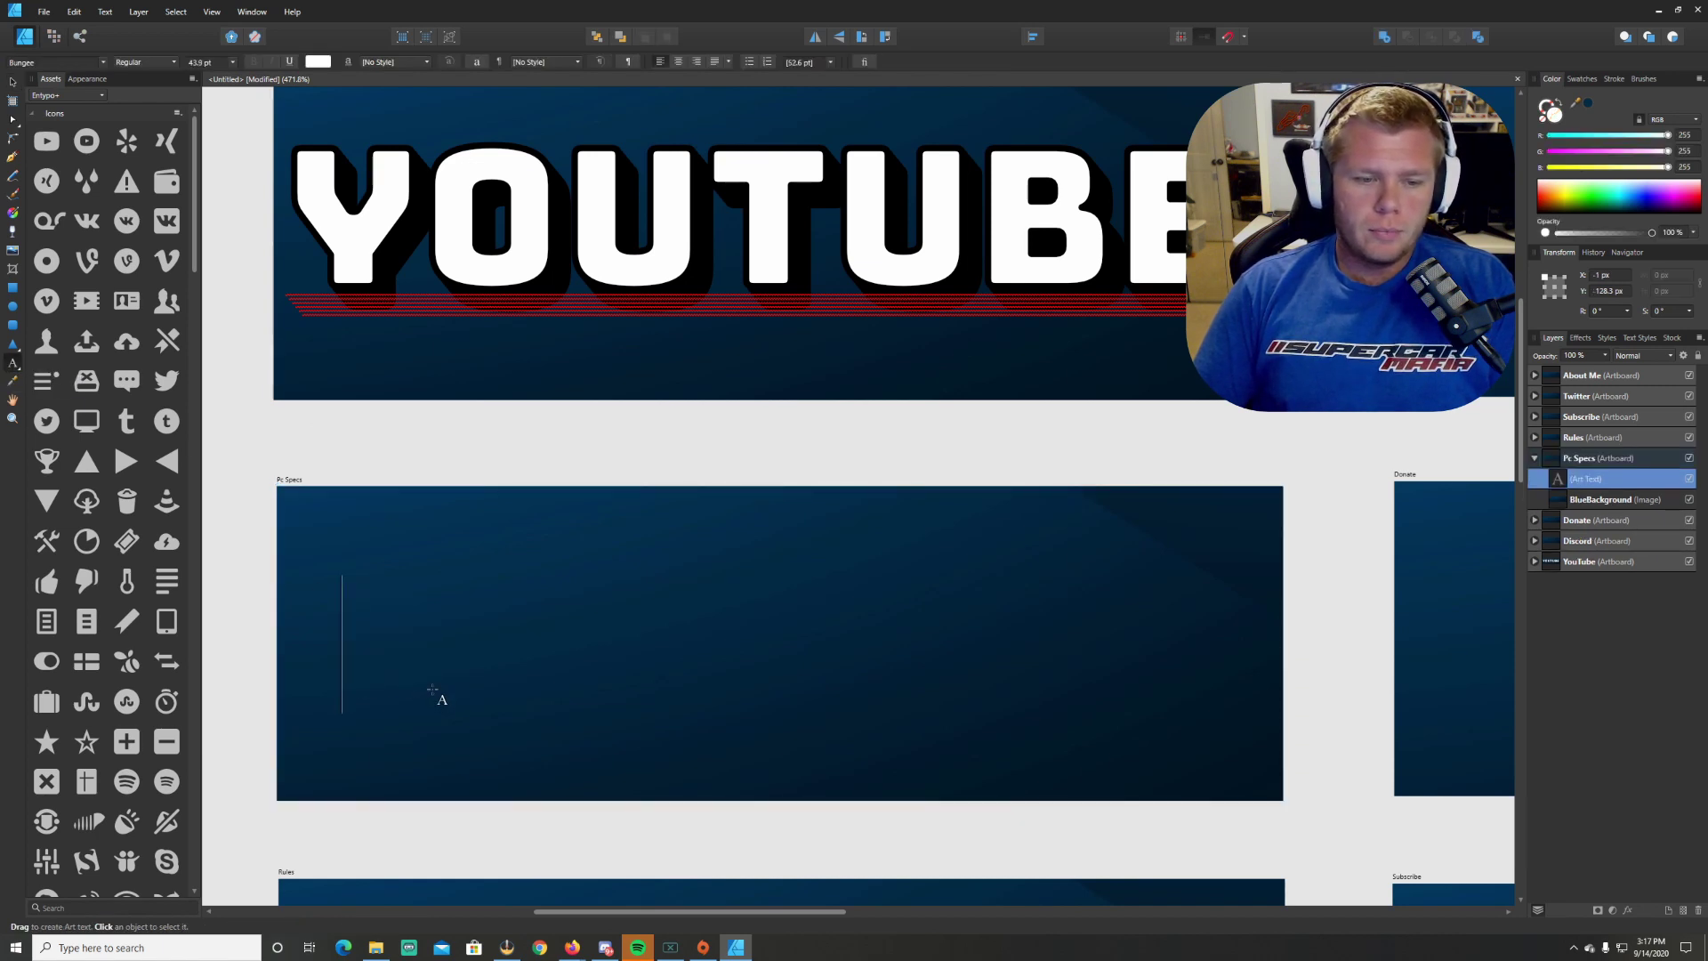
{"action": "type", "text": "pc"}
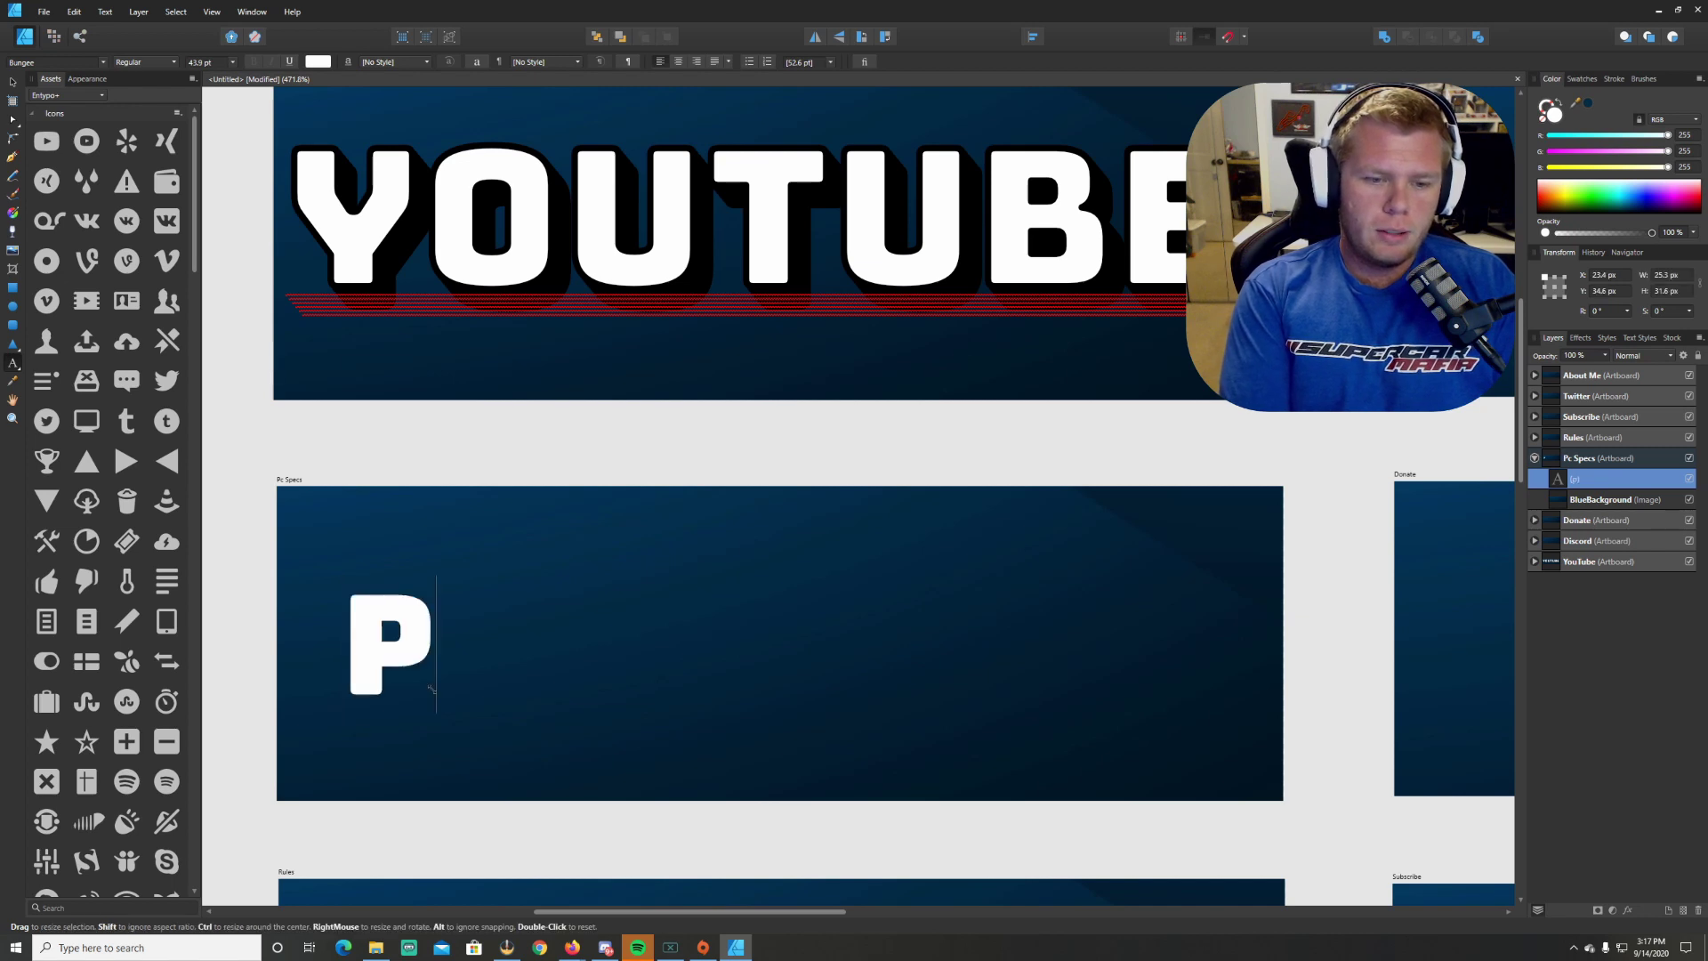
{"action": "type", "text": " Specs"}
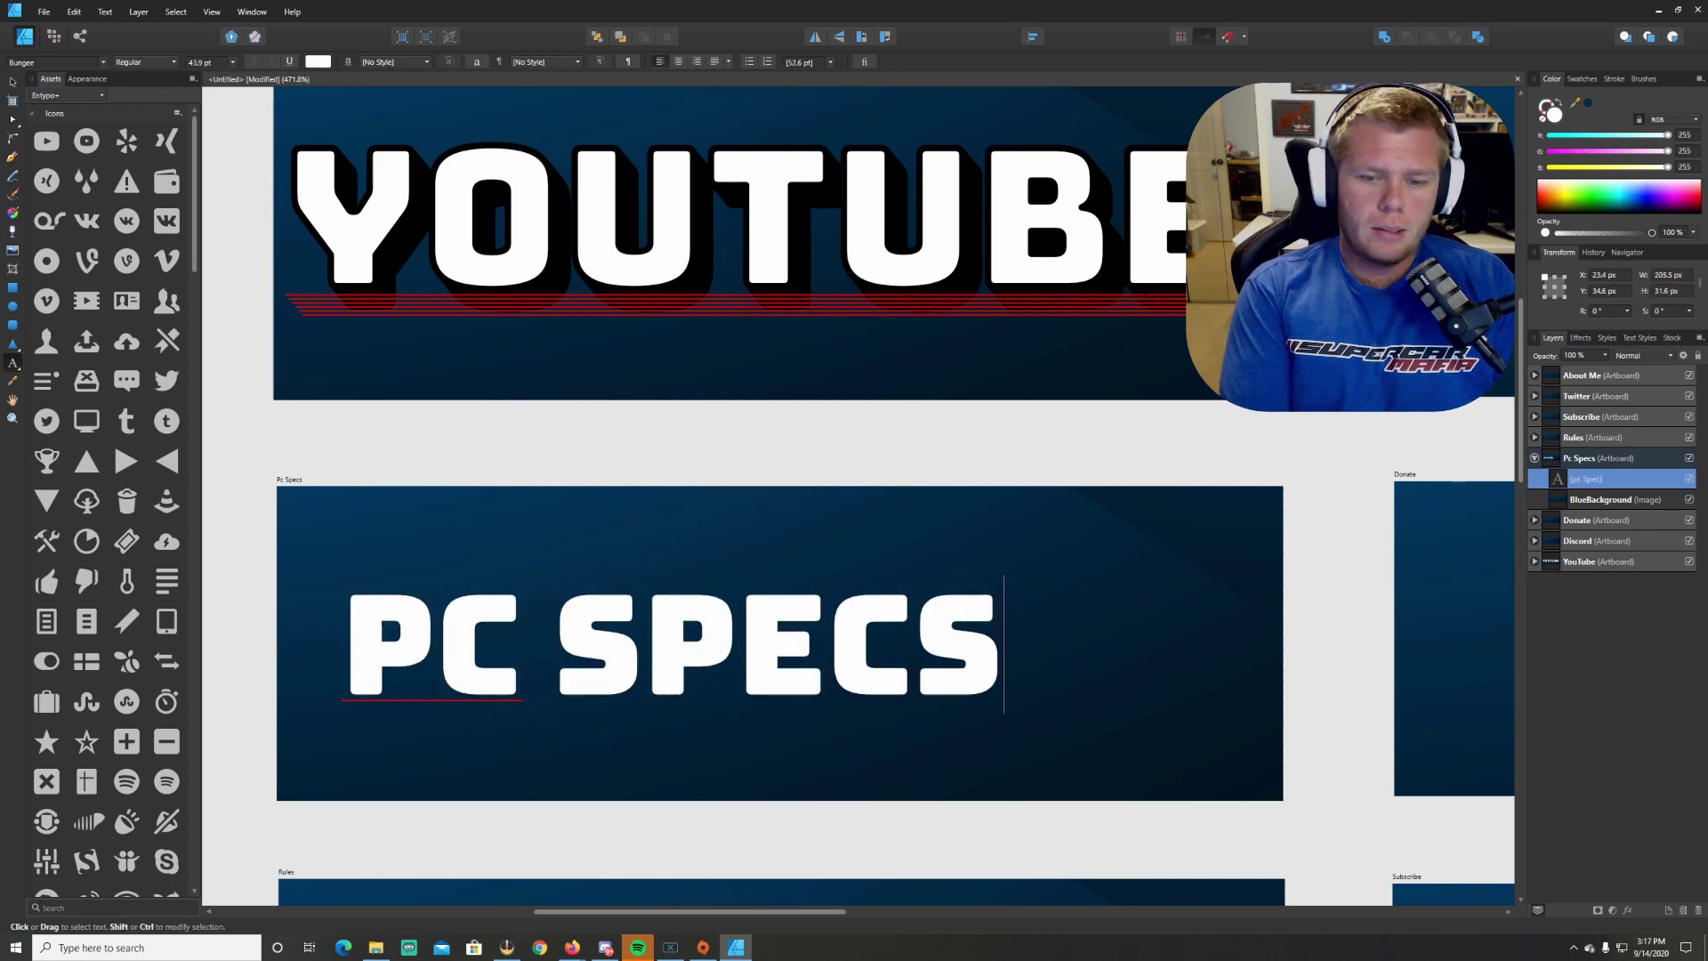
{"action": "key", "text": "Escape"}
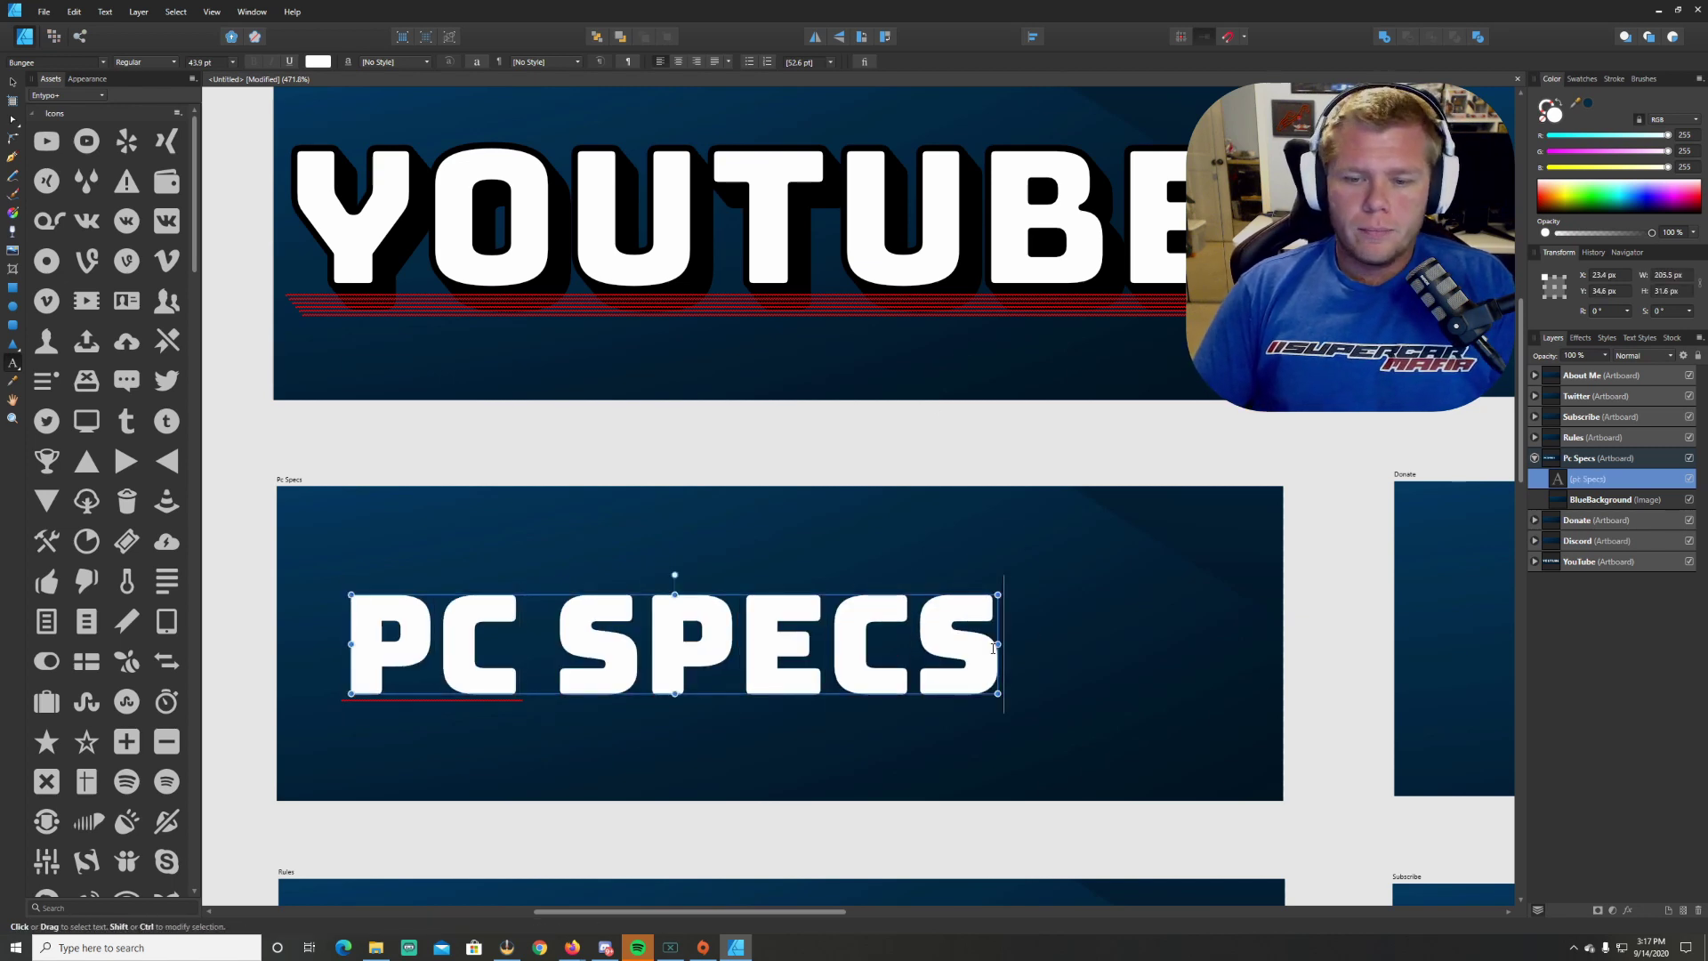
Step: Enlarge the PC SPECS text to about 295 × 45 px and centre it within the Pc Specs artboard
{"action": "key", "text": "v"}
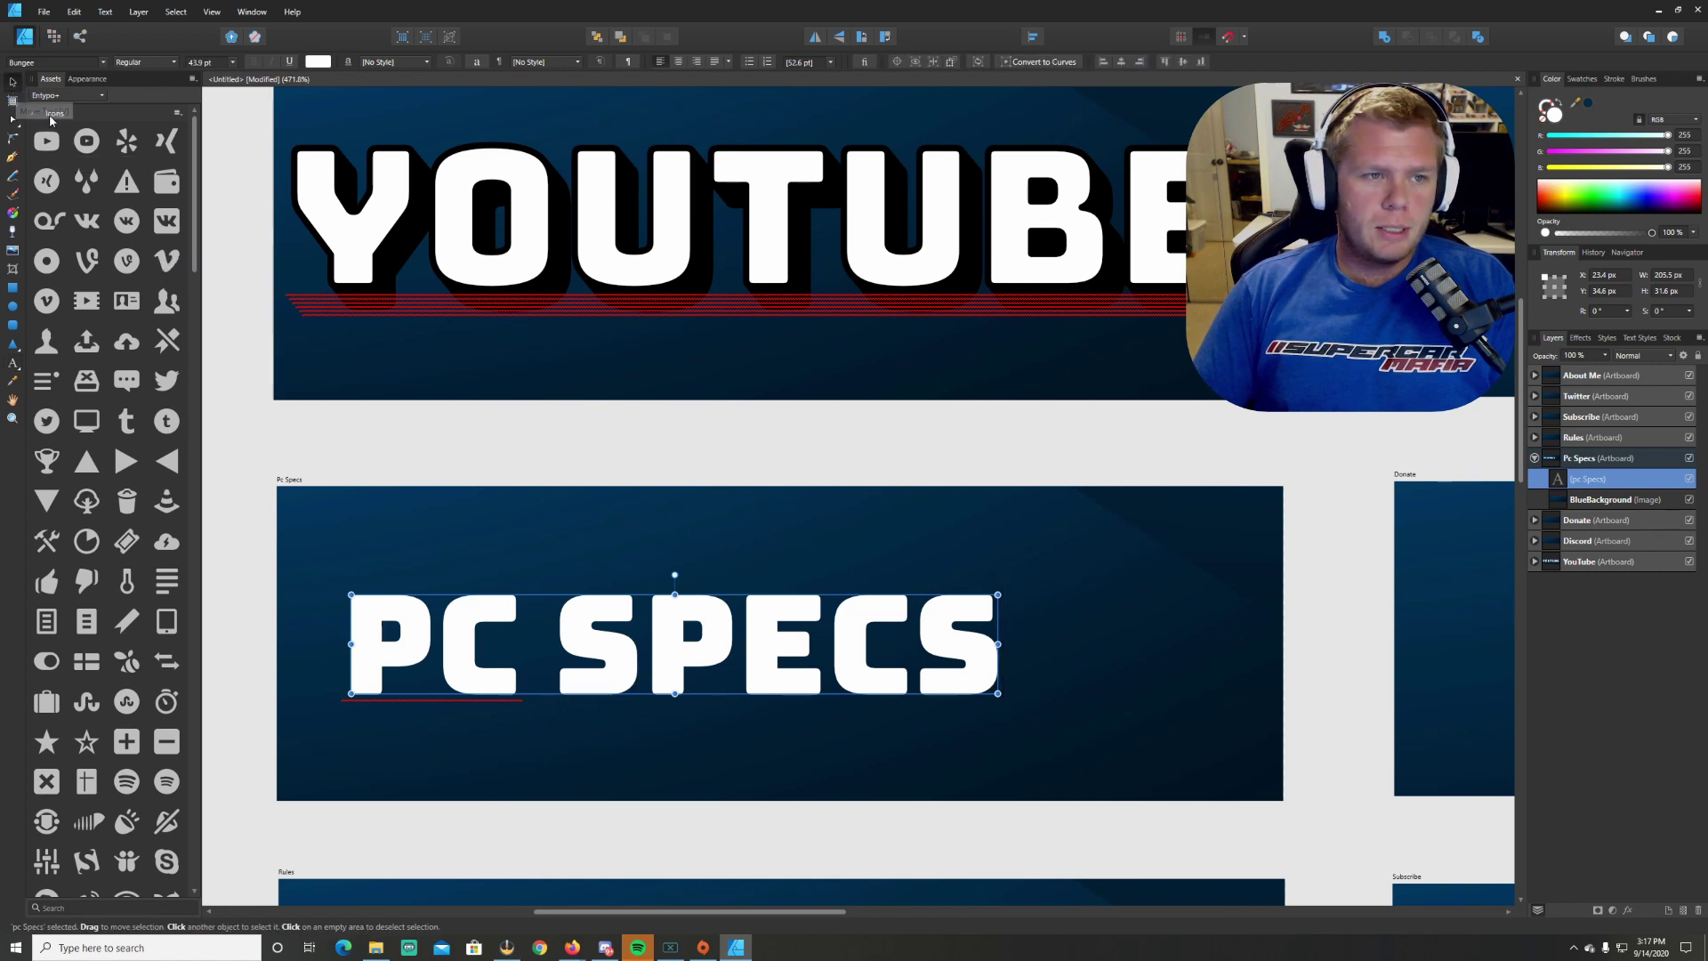
{"action": "left_click_drag", "start_coordinate": [703, 623], "coordinate": [924, 685]}
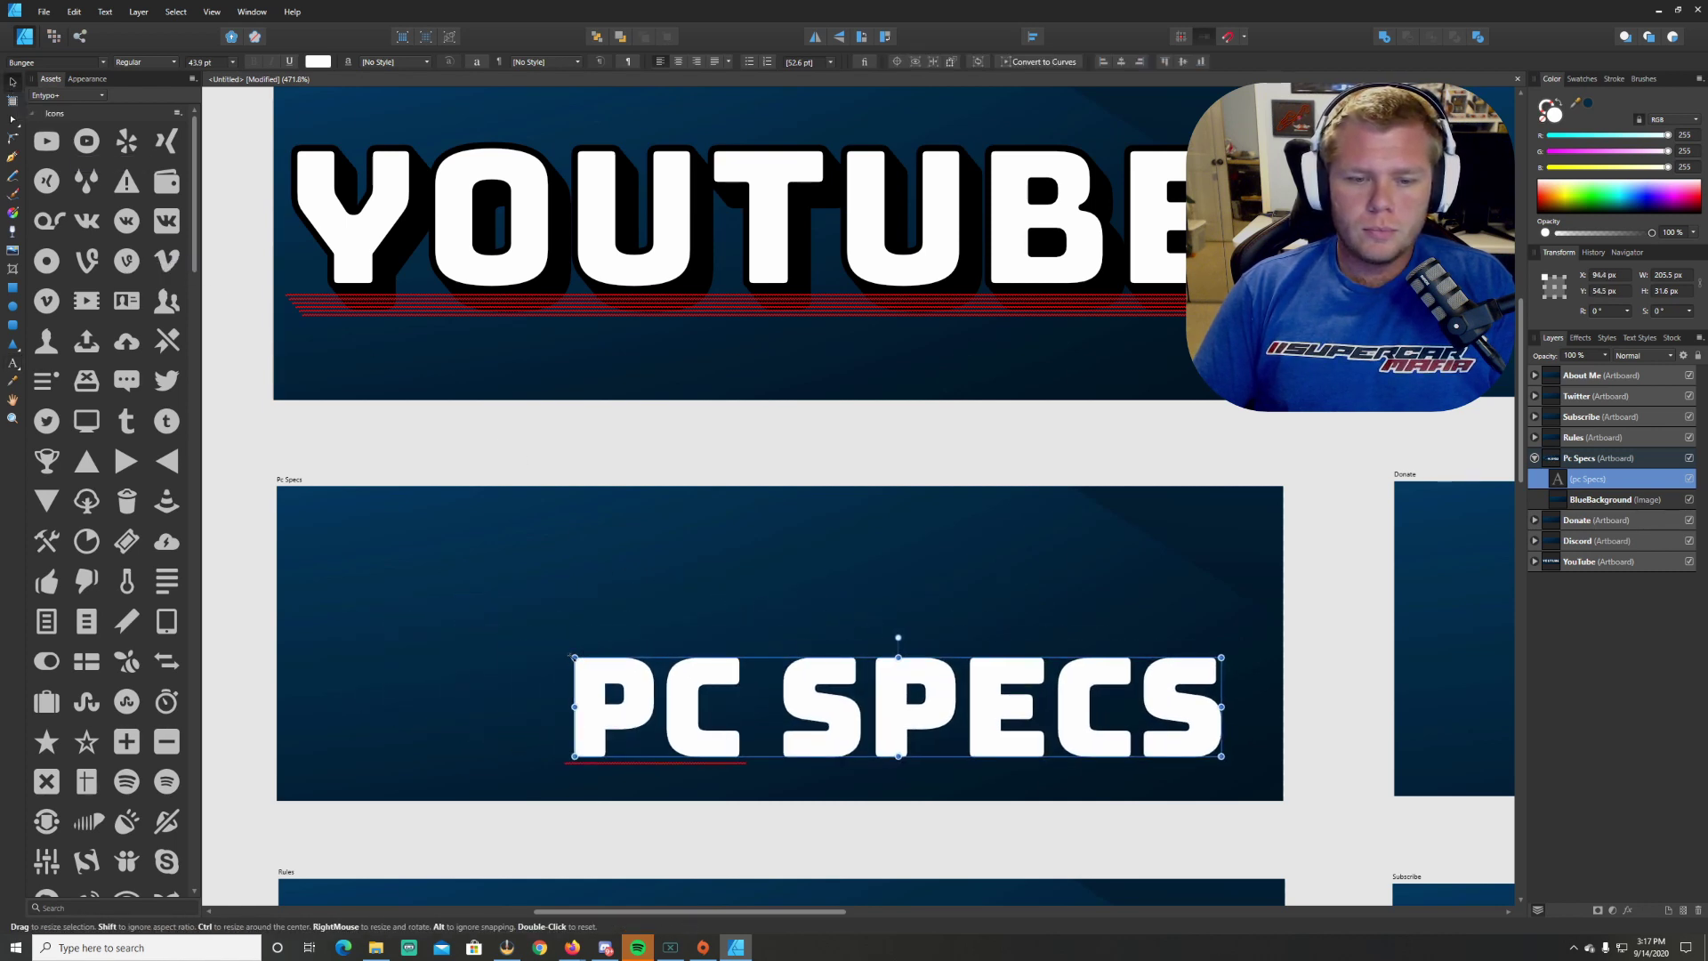
{"action": "left_click_drag", "start_coordinate": [575, 657], "coordinate": [290, 570]}
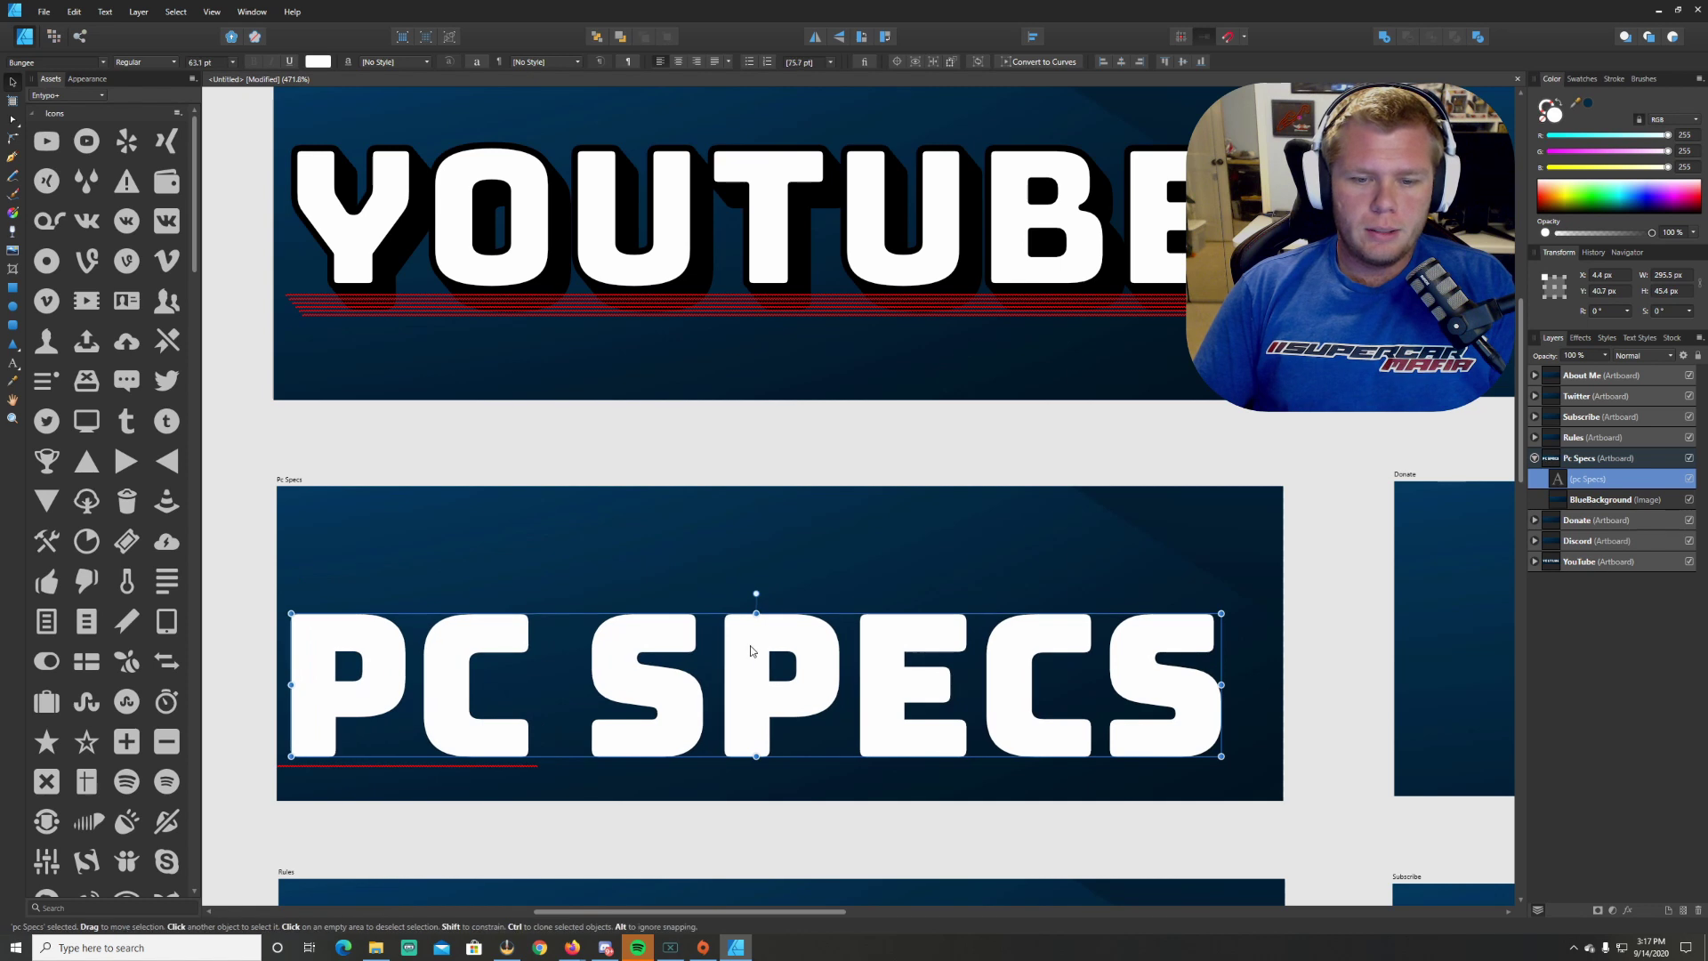
{"action": "left_click_drag", "start_coordinate": [778, 646], "coordinate": [805, 598]}
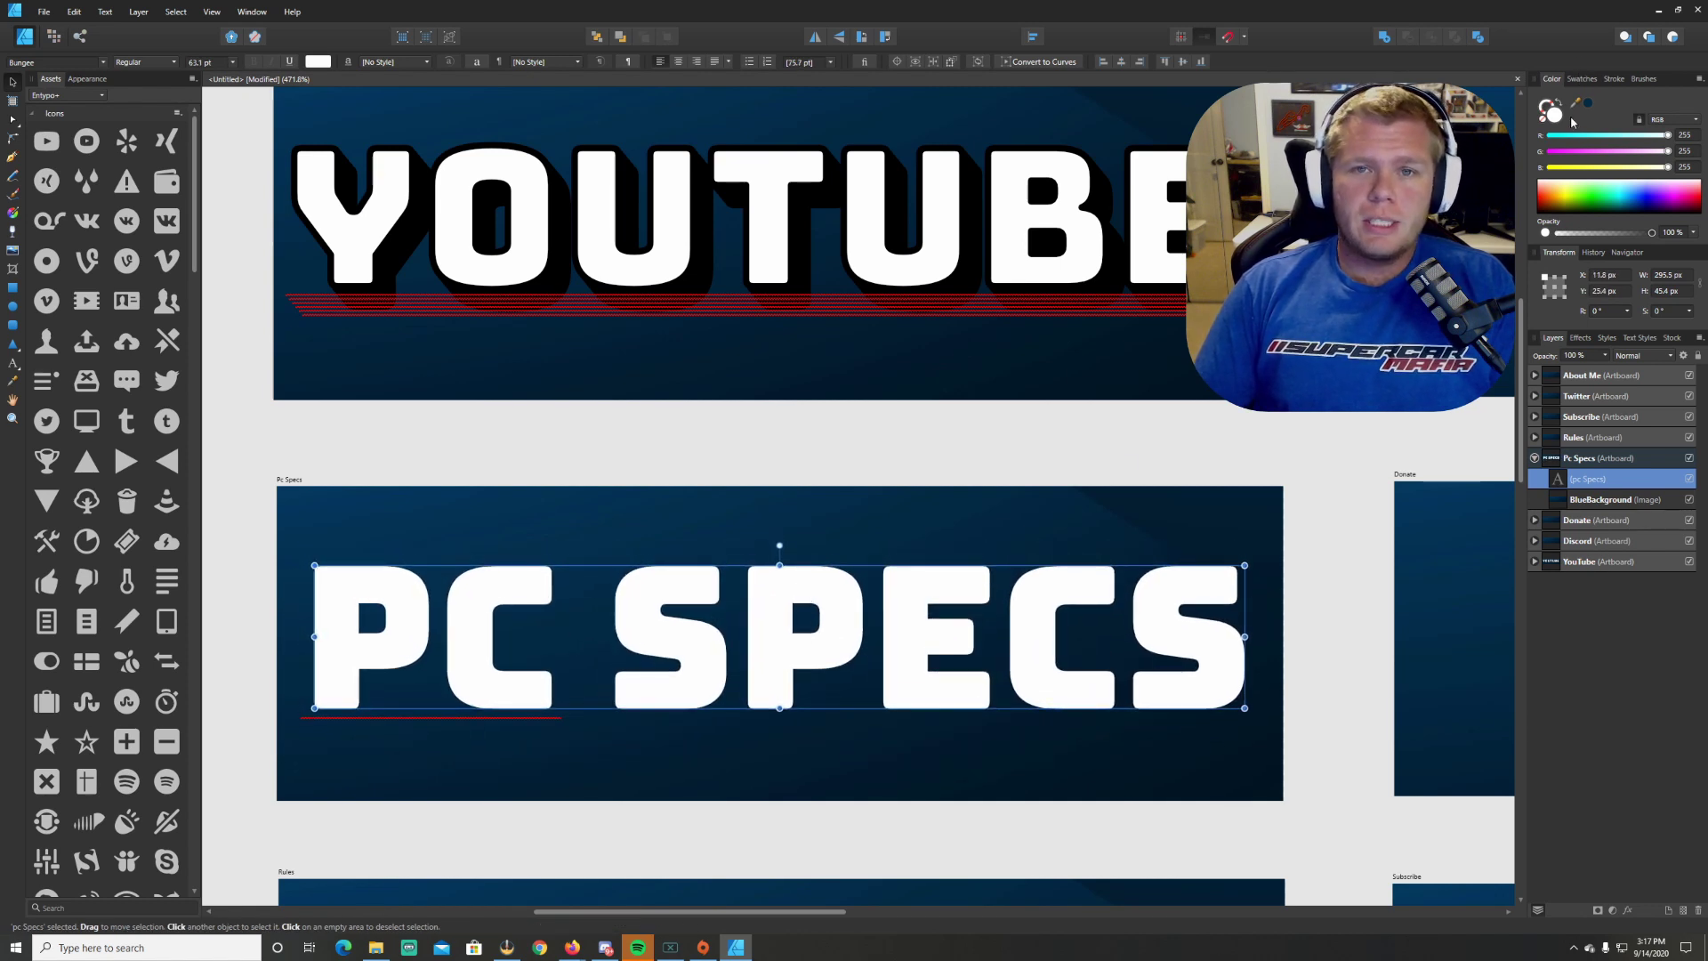
Step: Give the PC SPECS text a white fill and a black outline
{"action": "left_click", "coordinate": [1560, 107]}
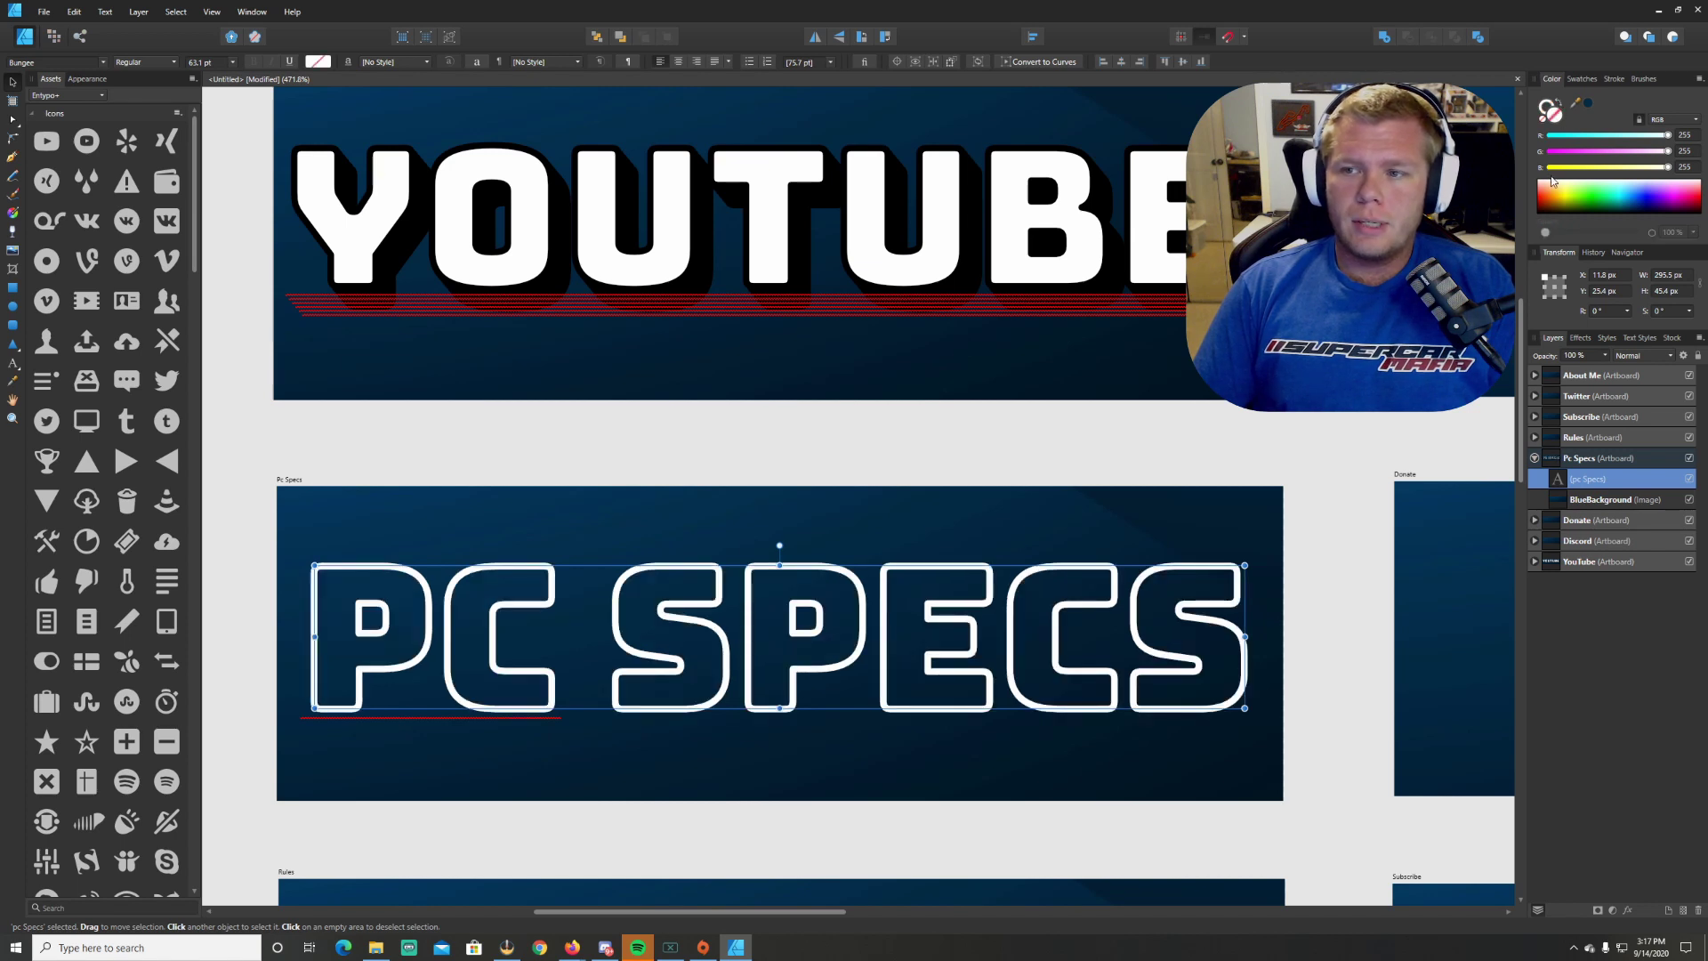
{"action": "left_click_drag", "start_coordinate": [1588, 192], "coordinate": [1587, 227]}
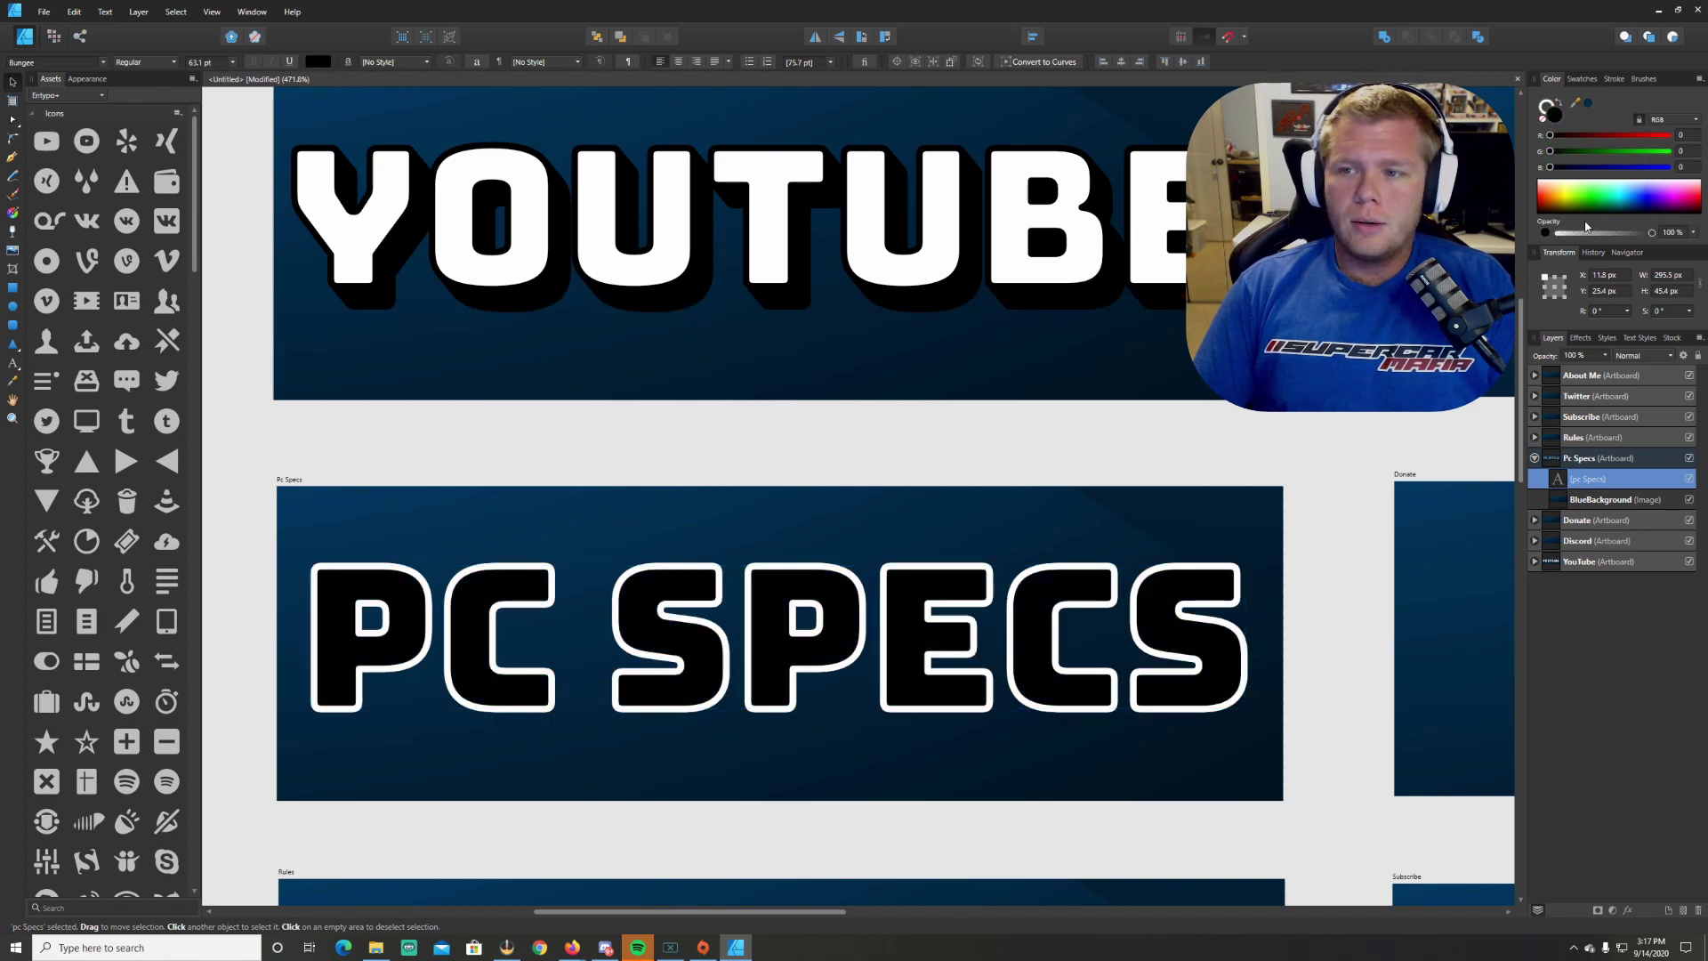
{"action": "left_click", "coordinate": [1563, 108]}
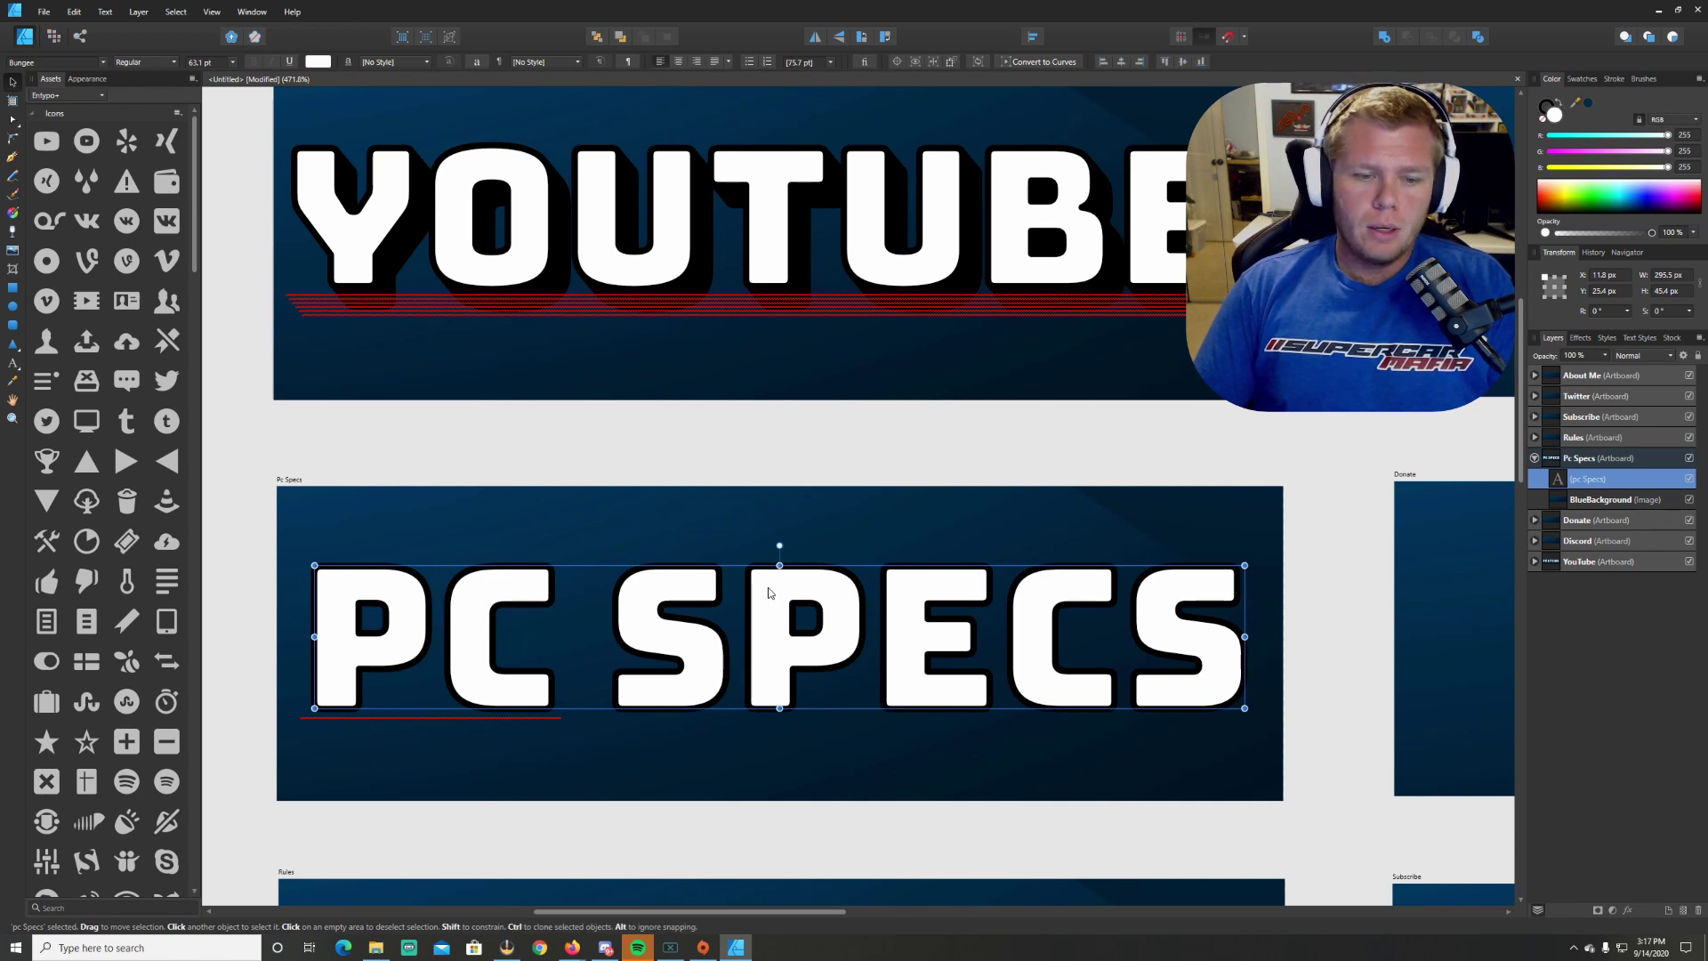
Step: Clone the PC SPECS text about 1 px down and to the right, and repeat the offset duplicate
{"action": "left_click_drag", "start_coordinate": [771, 593], "coordinate": [773, 597]}
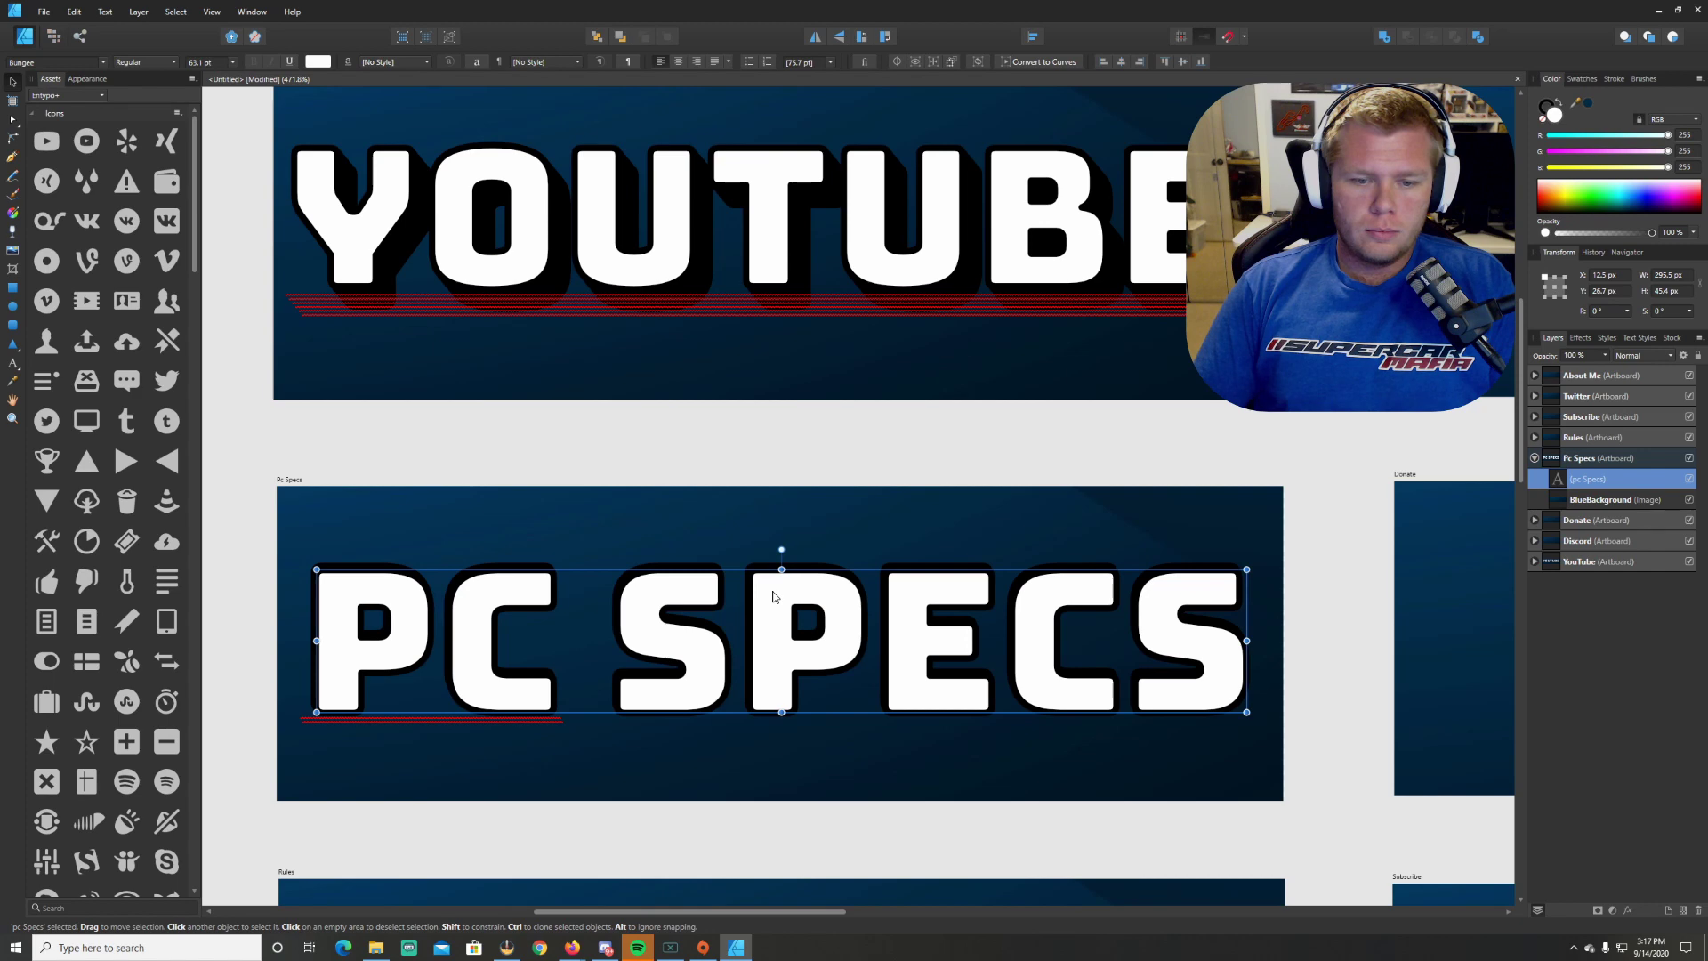
{"action": "key", "text": "ctrl+j"}
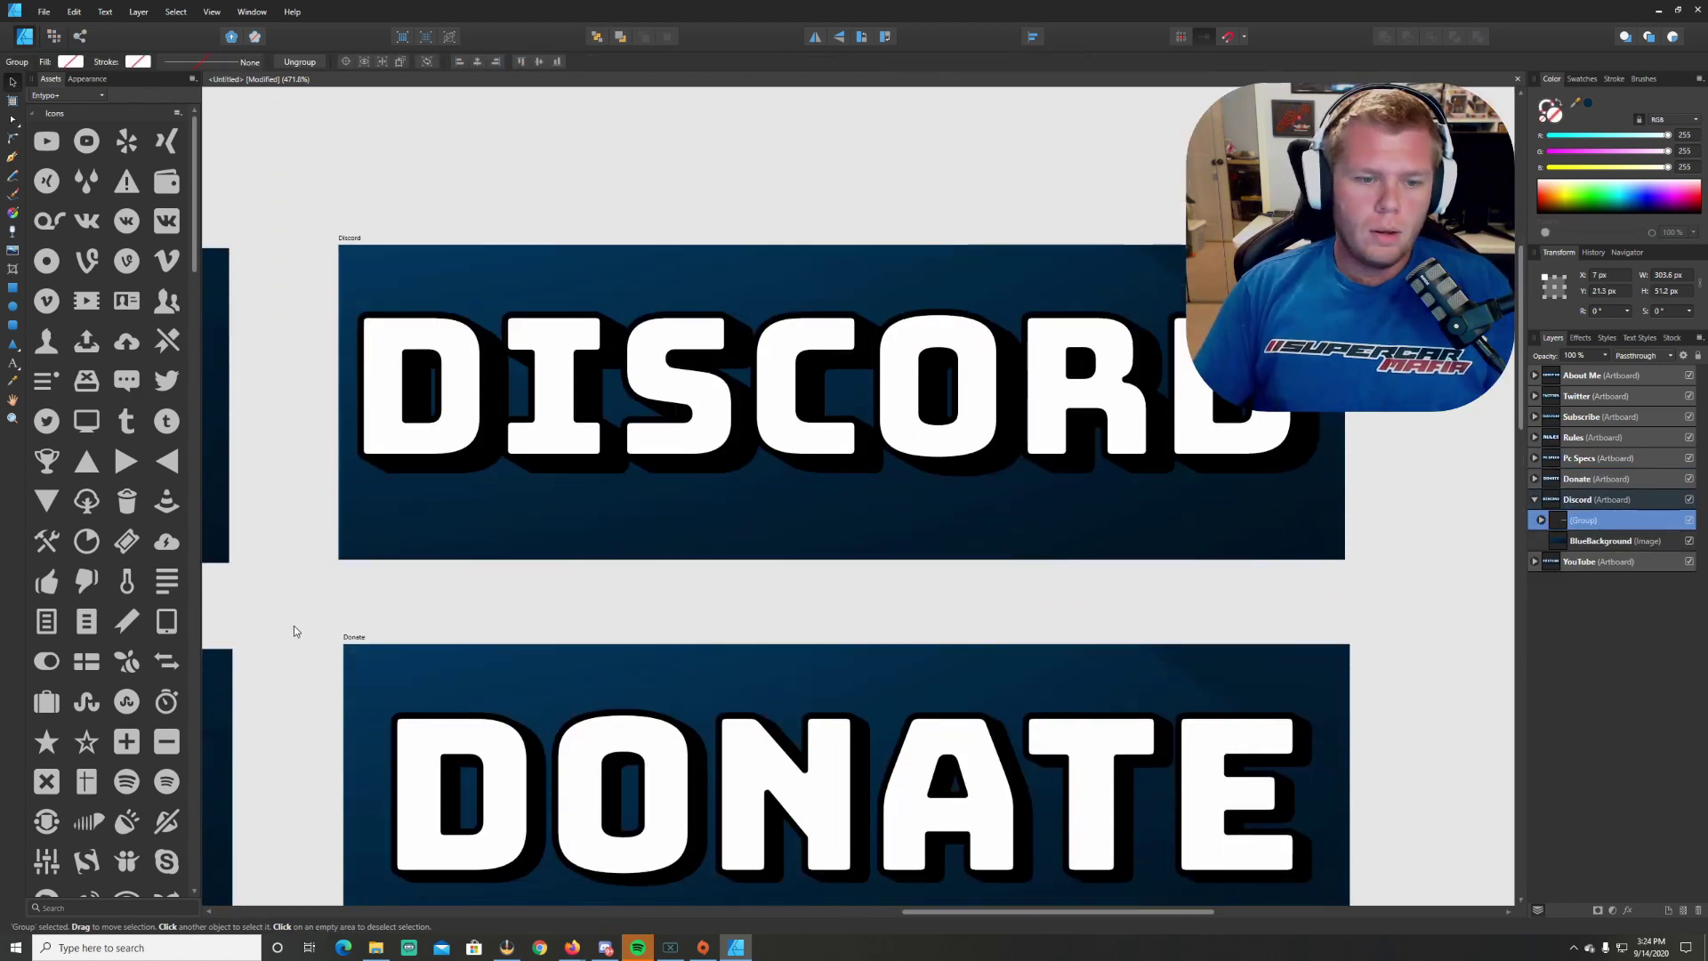
{"action": "left_click_drag", "start_coordinate": [297, 629], "coordinate": [714, 629]}
{"action": "scroll", "coordinate": [714, 629], "scroll_direction": "down", "scroll_amount": 5}
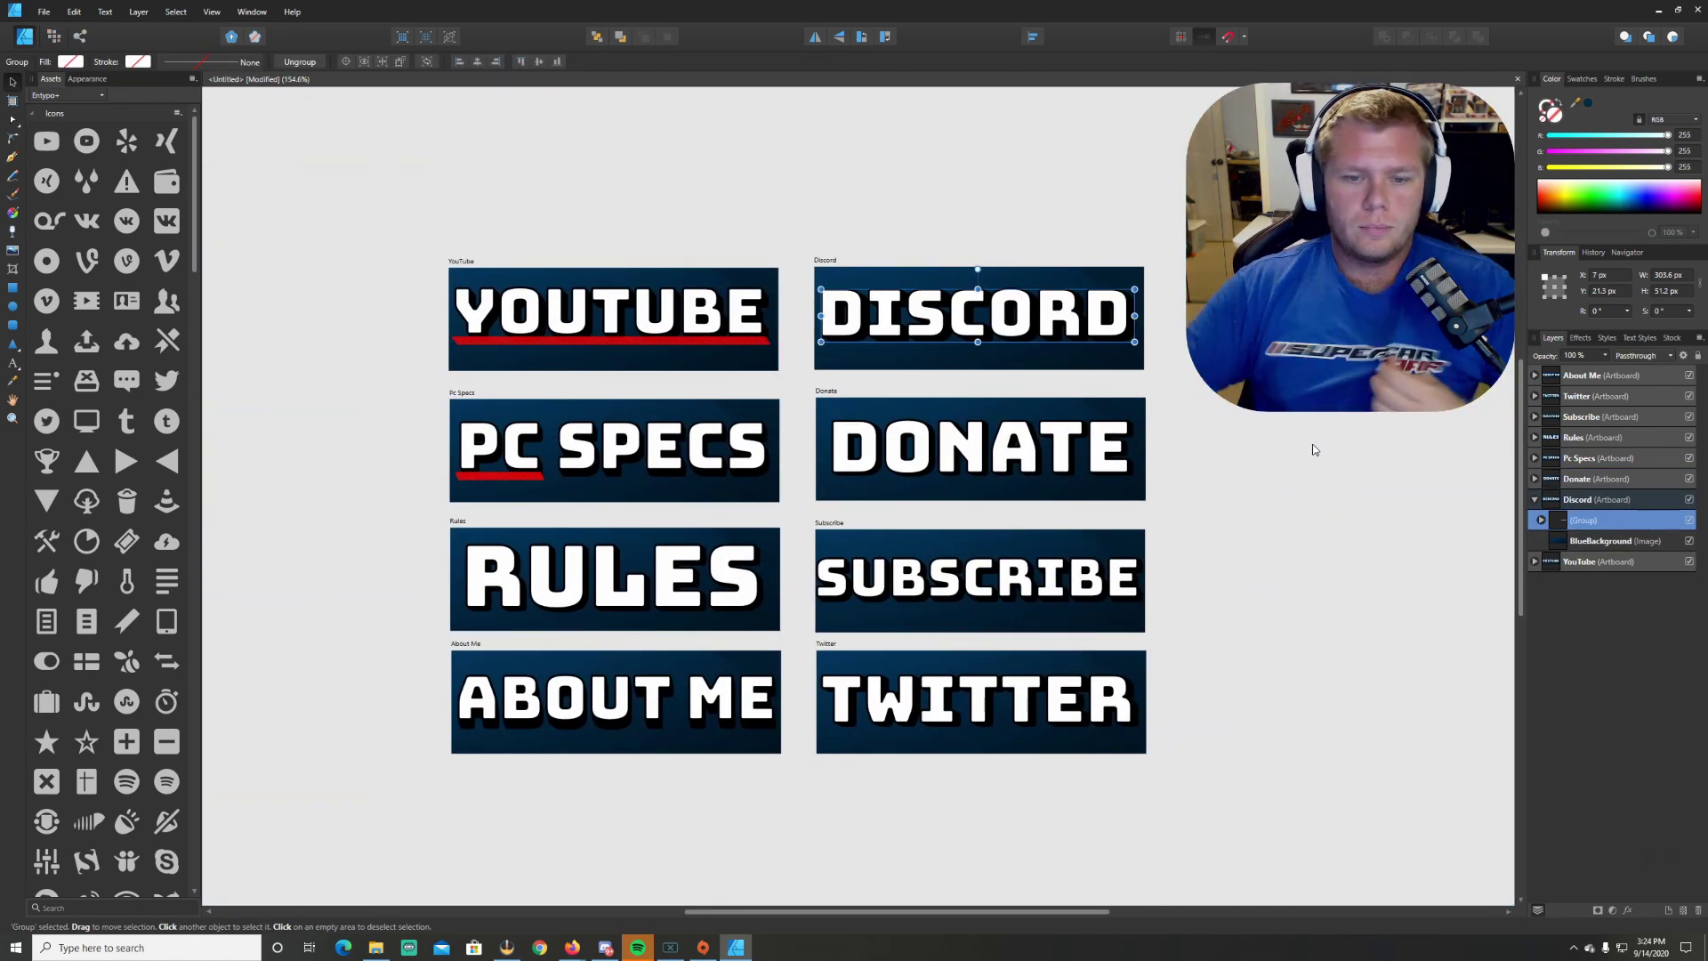